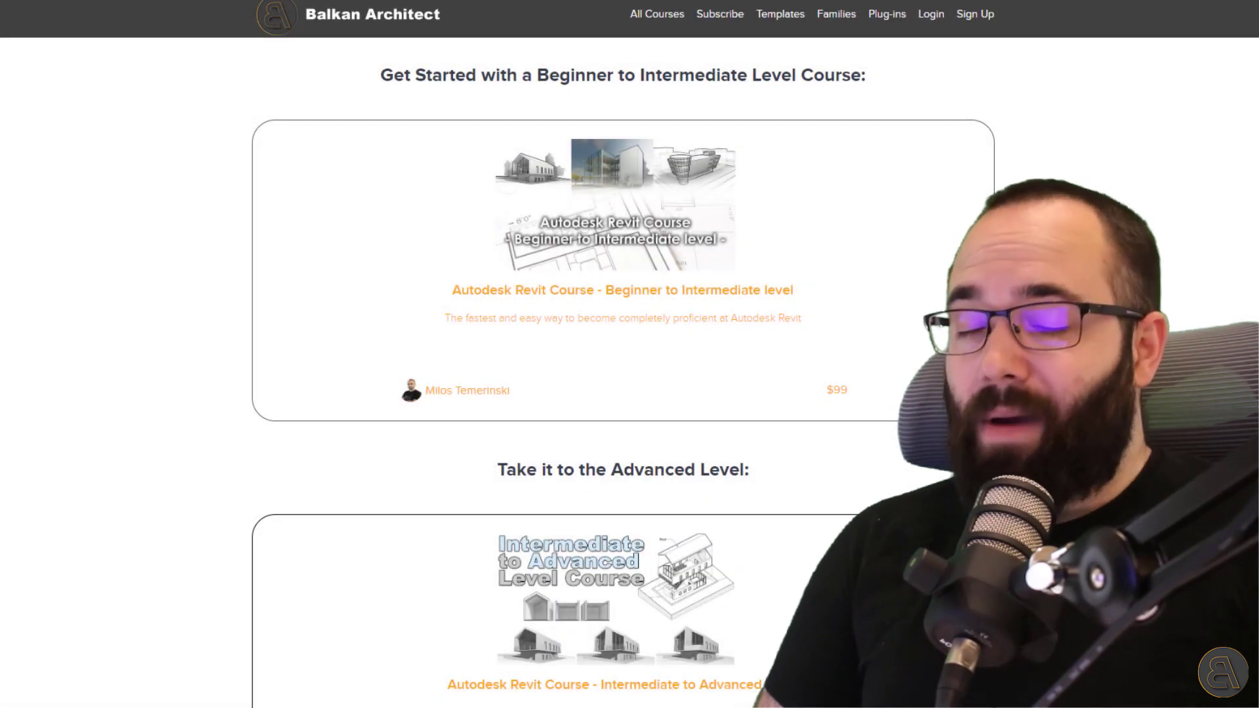
- Look through the Revit courses on the Balkan Architect page, from the beginner level down to the specialized courses
{"action": "scroll", "coordinate": [623, 367], "scroll_direction": "down", "scroll_amount": 5}
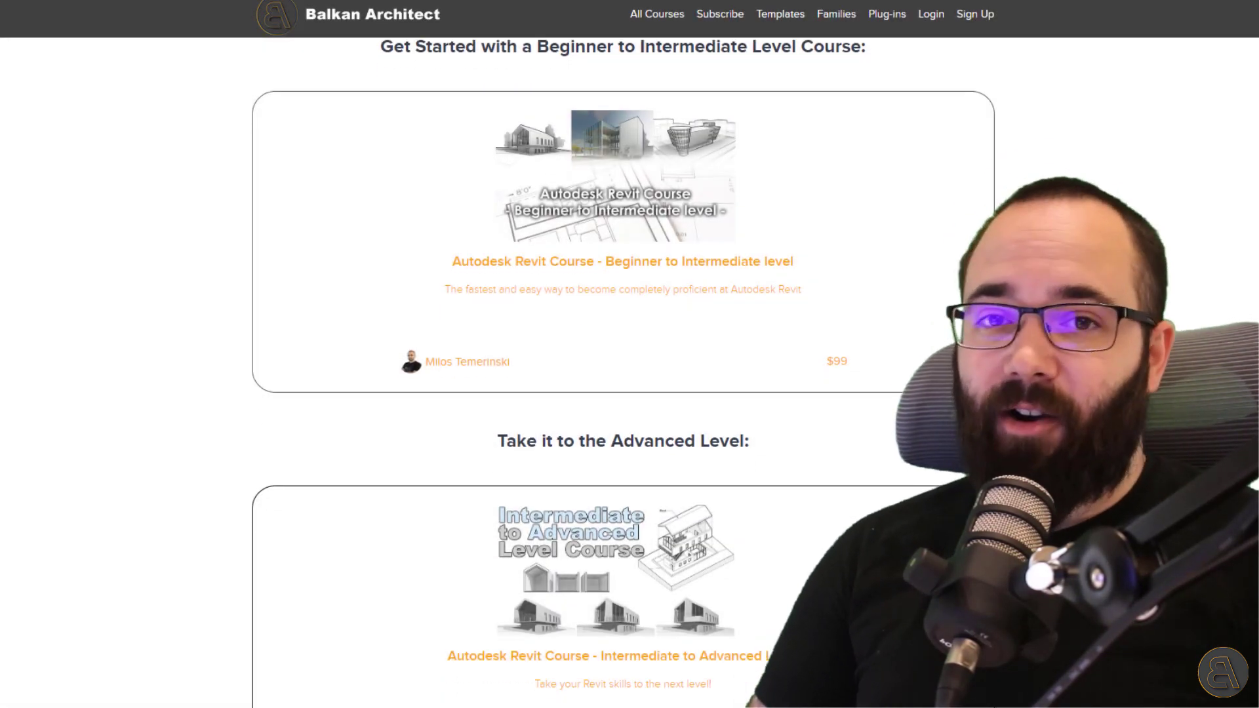
{"action": "scroll", "coordinate": [622, 367], "scroll_direction": "down", "scroll_amount": 2}
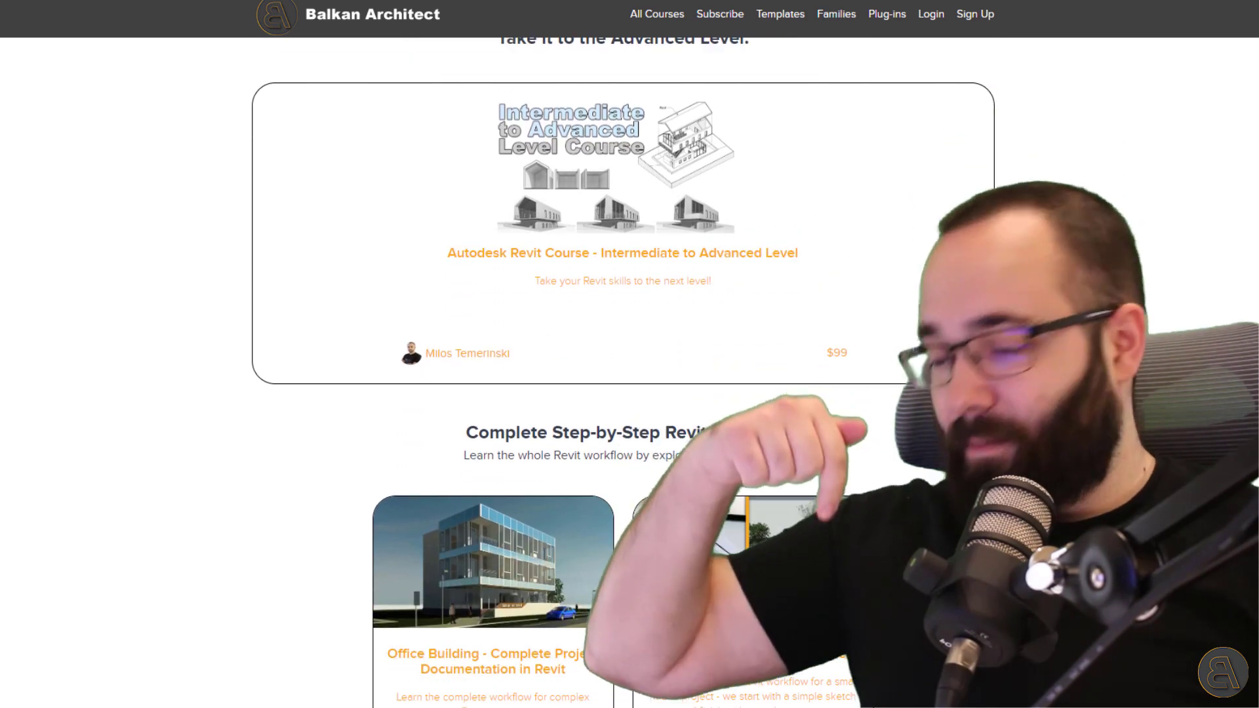
{"action": "scroll", "coordinate": [623, 367], "scroll_direction": "down", "scroll_amount": 5}
{"action": "scroll", "coordinate": [623, 367], "scroll_direction": "down", "scroll_amount": 10}
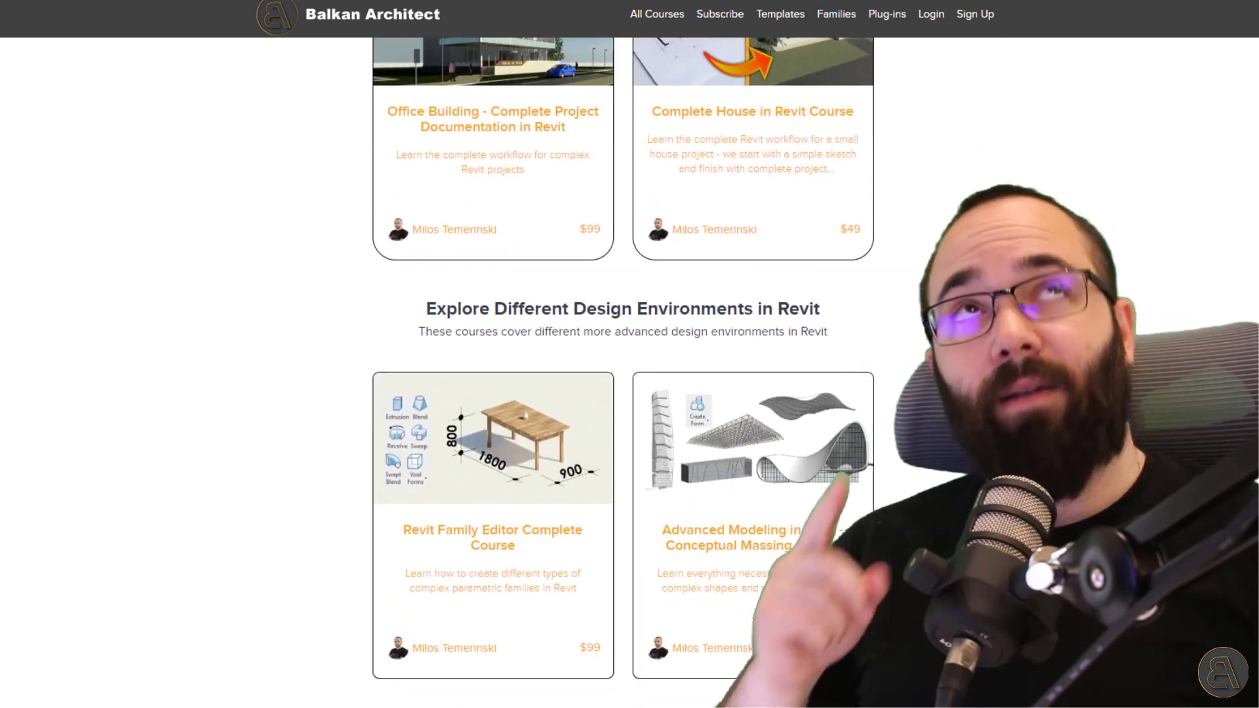
{"action": "scroll", "coordinate": [623, 367], "scroll_direction": "down", "scroll_amount": 7}
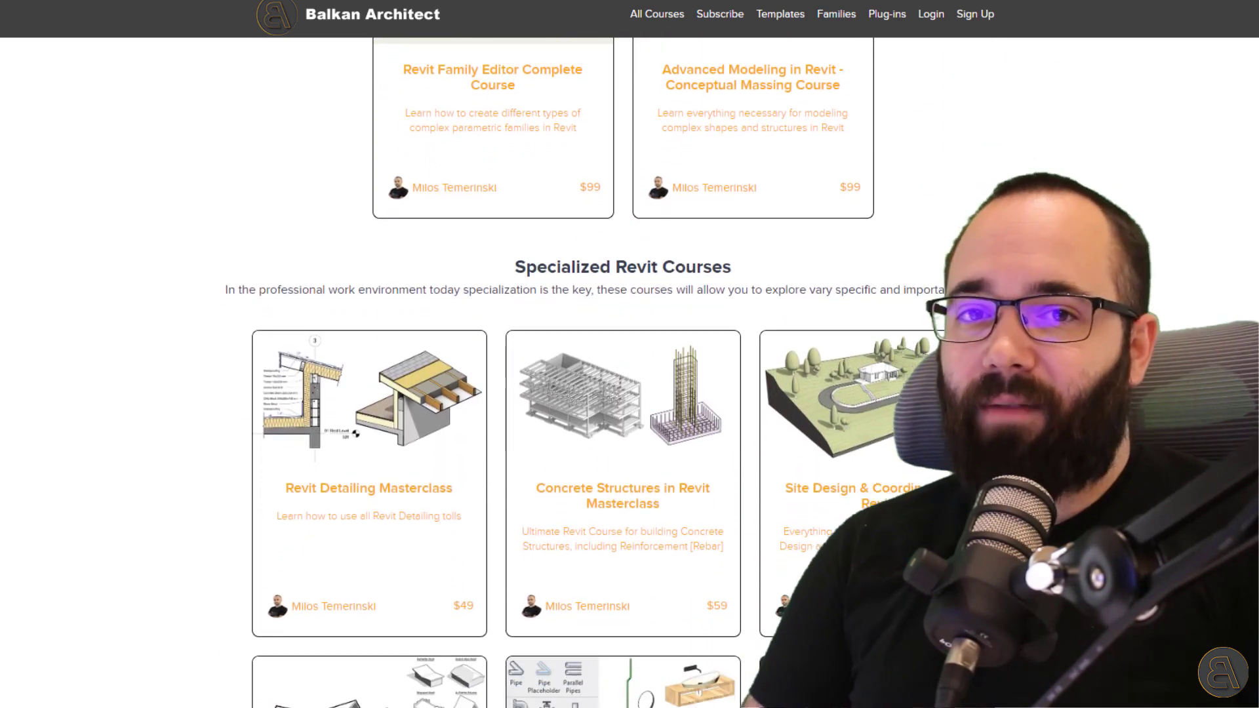
{"action": "scroll", "coordinate": [623, 367], "scroll_direction": "down", "scroll_amount": 8}
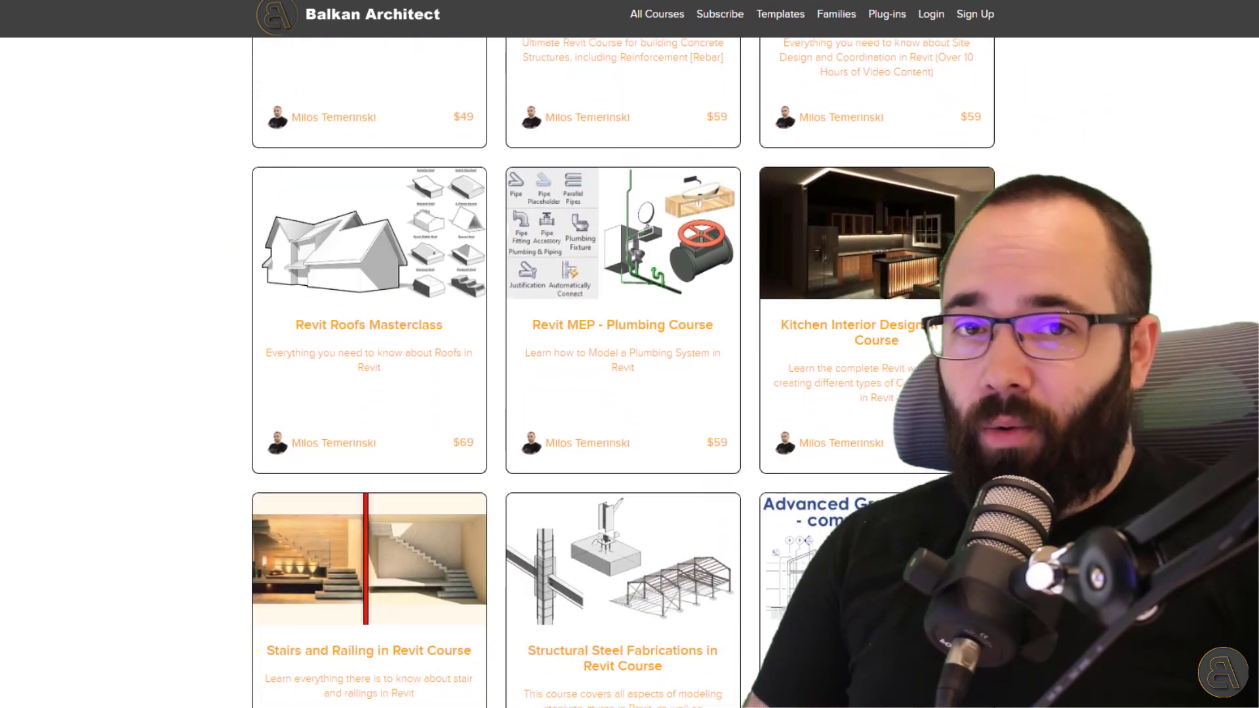
{"action": "scroll", "coordinate": [623, 367], "scroll_direction": "down", "scroll_amount": 7}
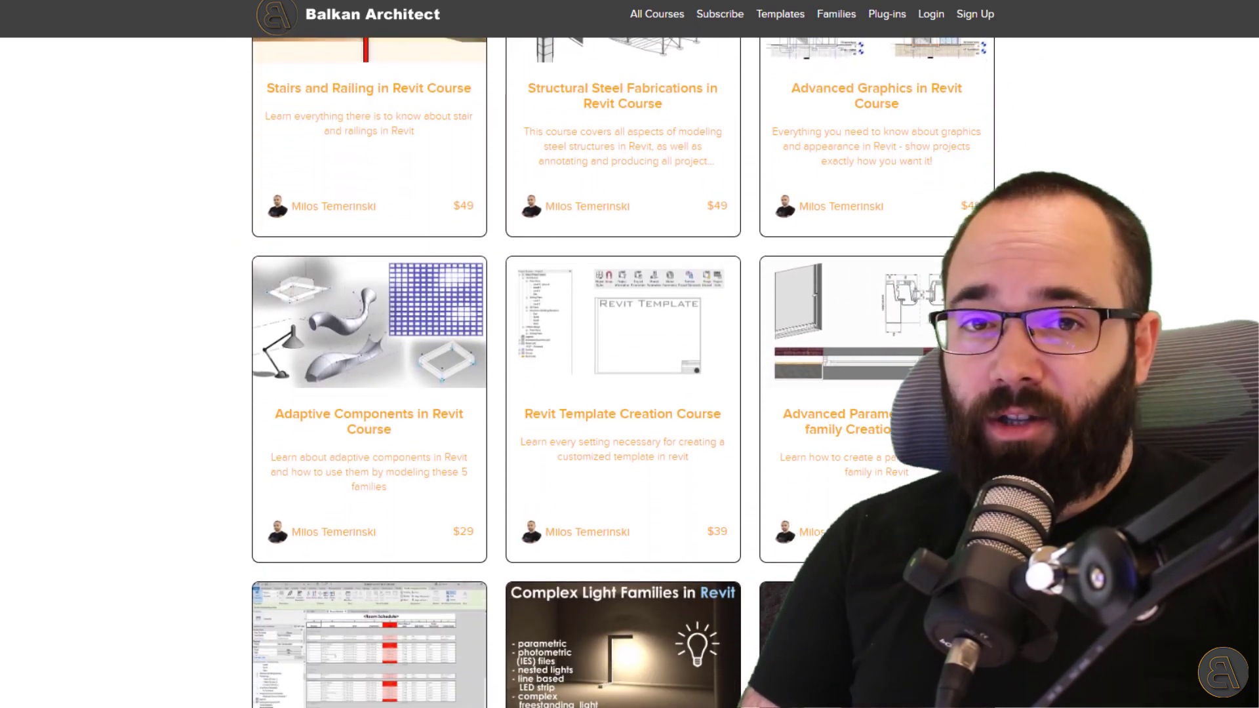
{"action": "scroll", "coordinate": [623, 367], "scroll_direction": "up", "scroll_amount": 20}
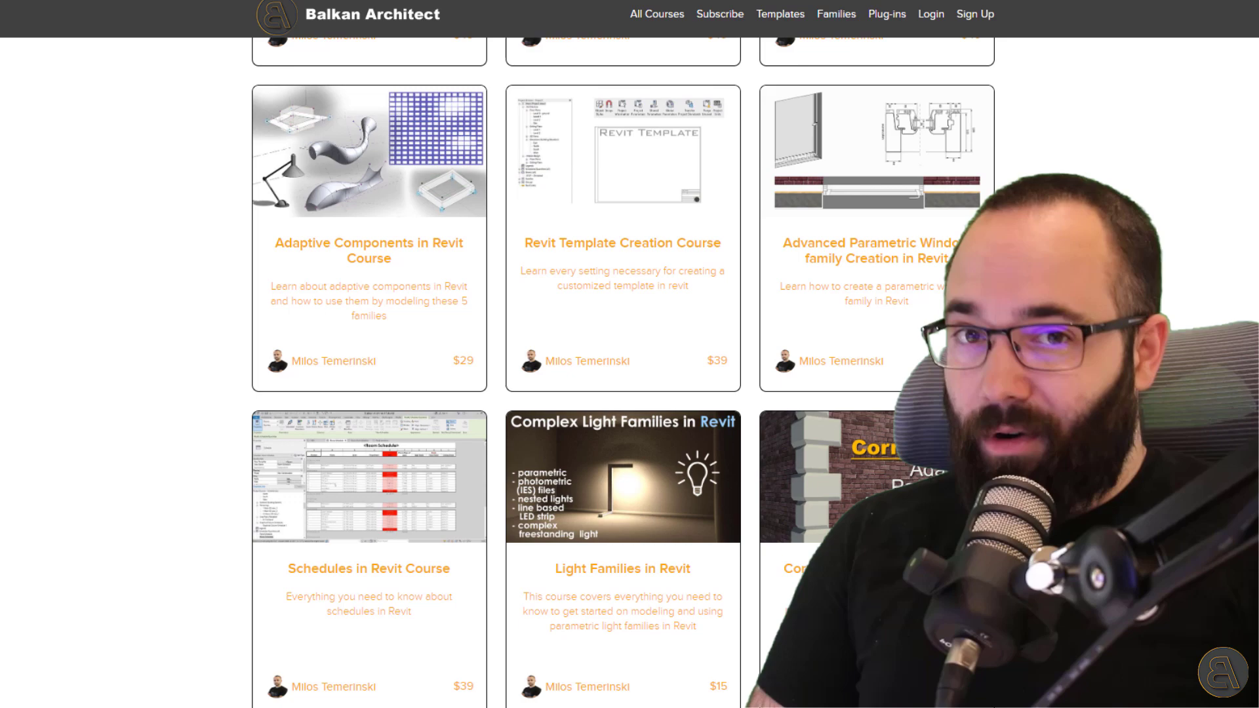
{"action": "scroll", "coordinate": [622, 367], "scroll_direction": "up", "scroll_amount": 15}
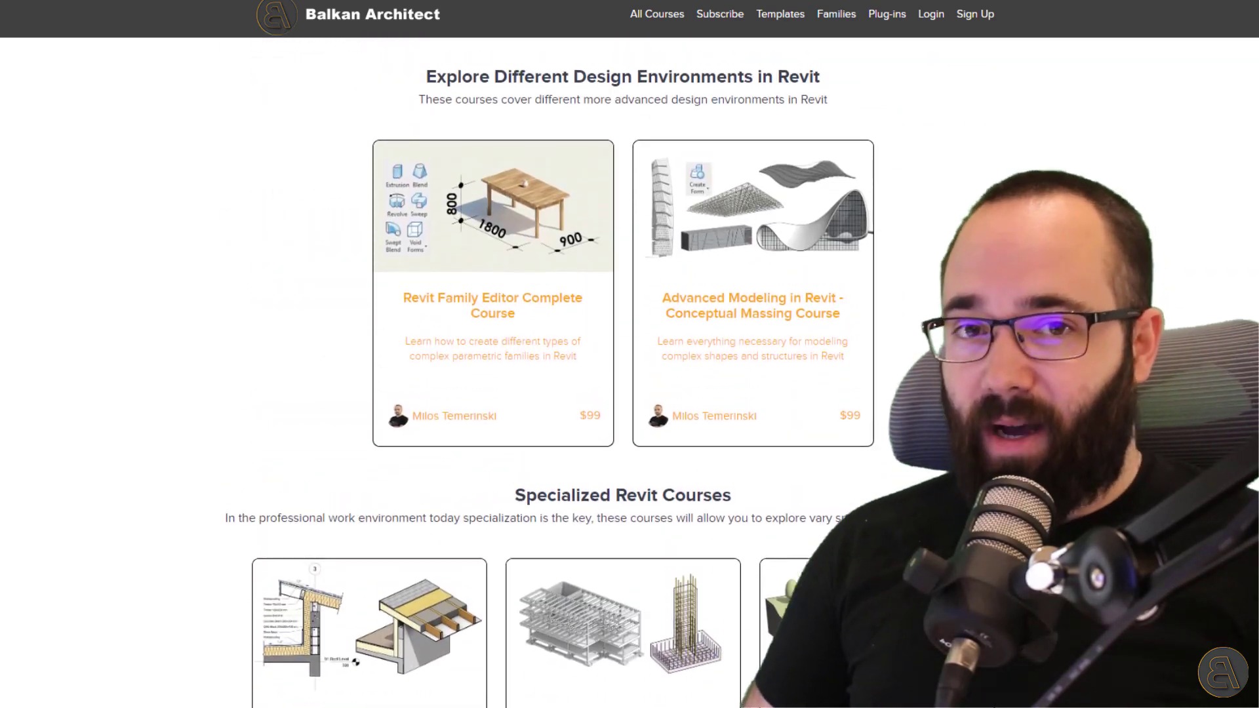
- View the website's Revit templates page, then look through the families page
{"action": "left_click", "coordinate": [781, 20]}
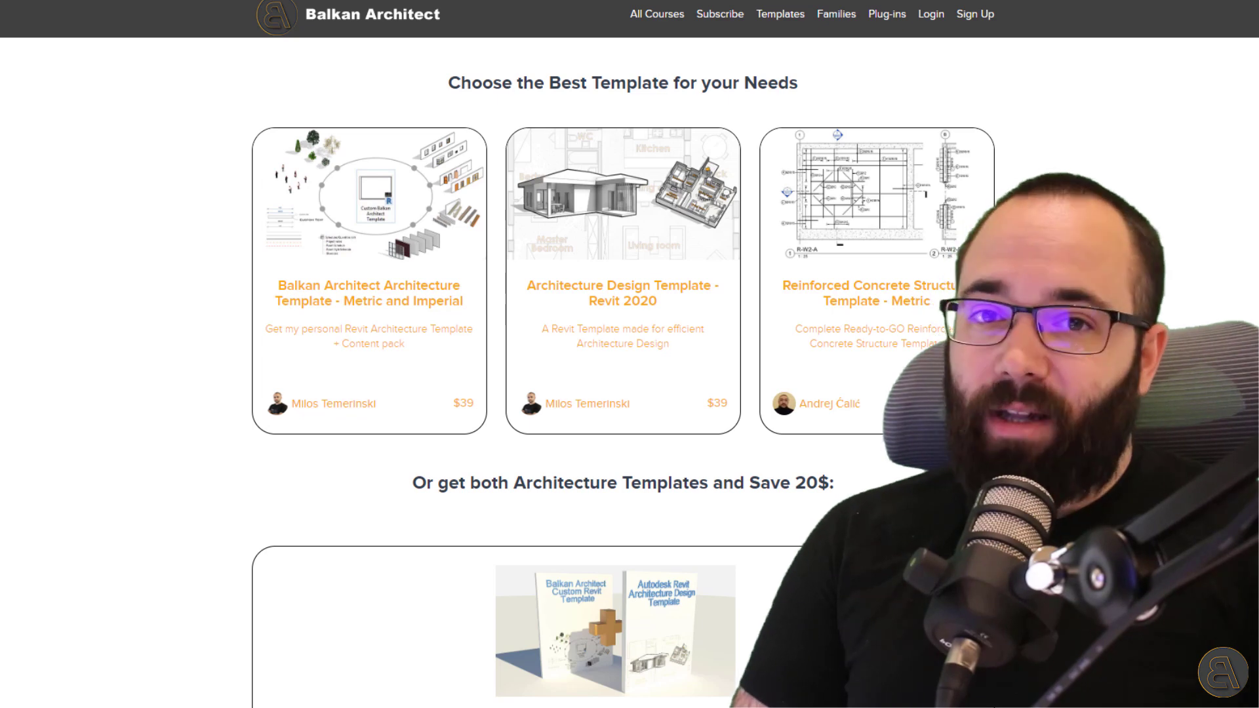
{"action": "left_click", "coordinate": [850, 19]}
{"action": "scroll", "coordinate": [1107, 162], "scroll_direction": "down", "scroll_amount": 10}
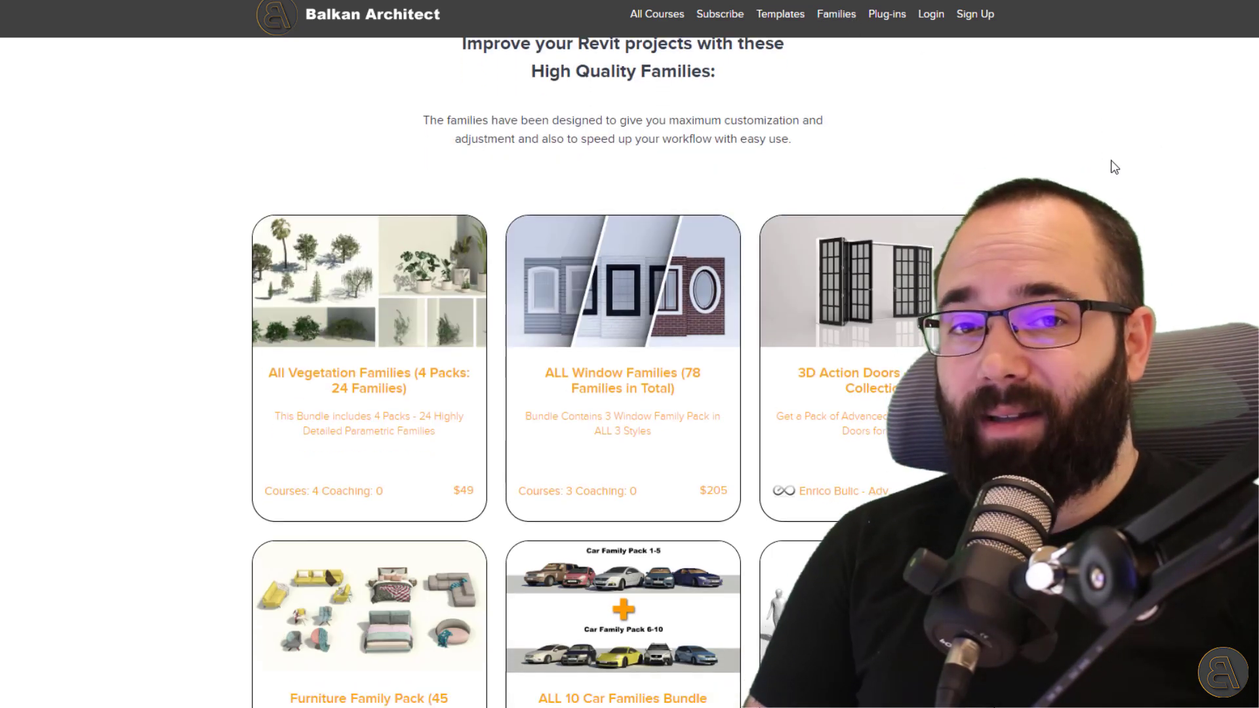
{"action": "scroll", "coordinate": [1112, 166], "scroll_direction": "down", "scroll_amount": 8}
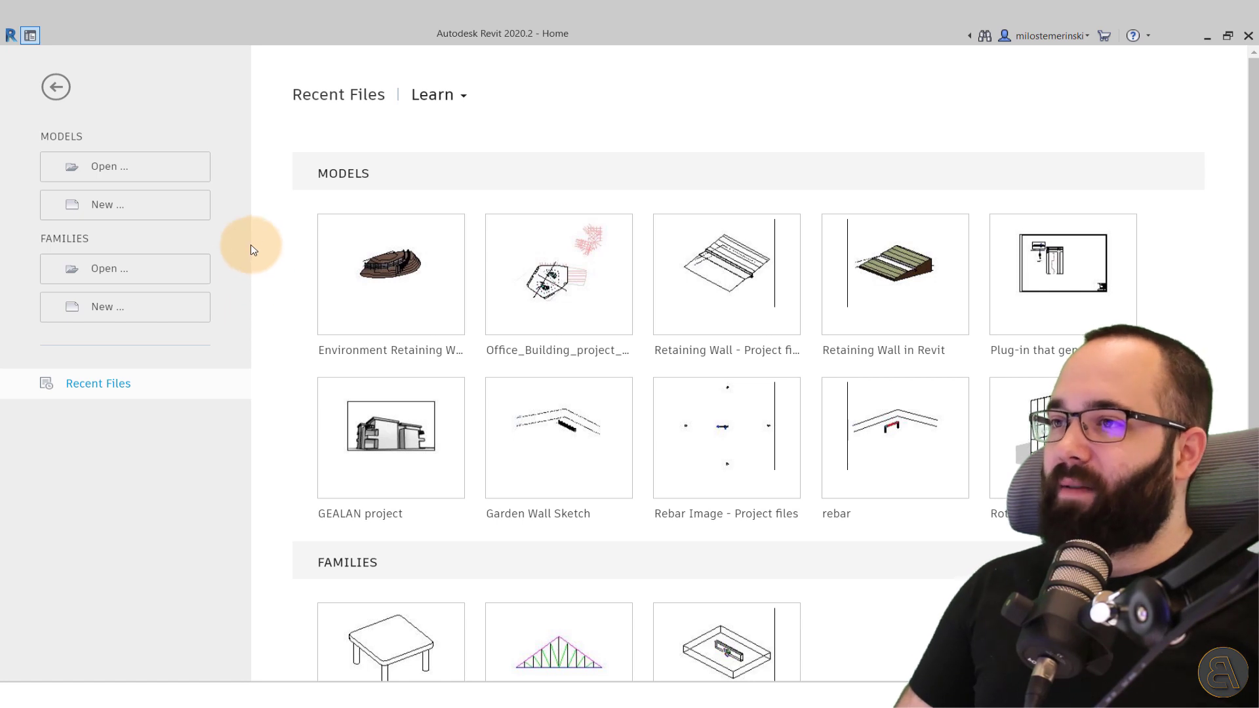
- Create a new Revit project from the Architecture Design Template - Metric
{"action": "left_click", "coordinate": [164, 216]}
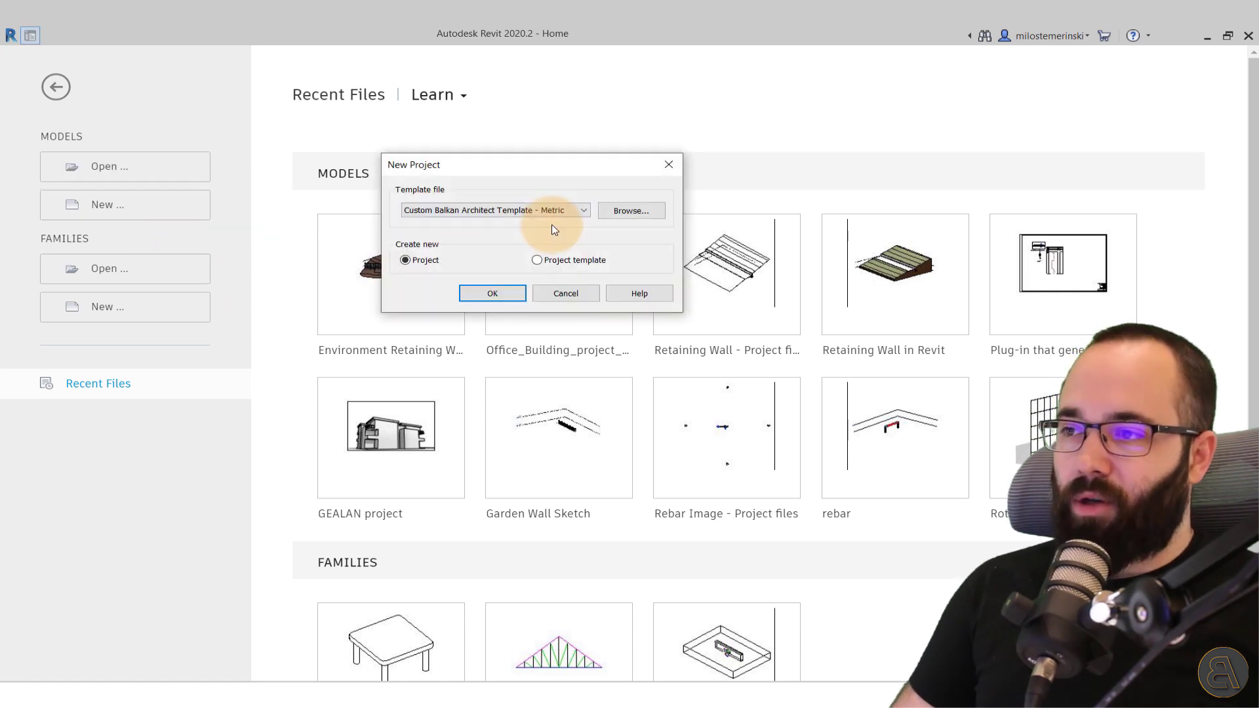
{"action": "left_click", "coordinate": [502, 210]}
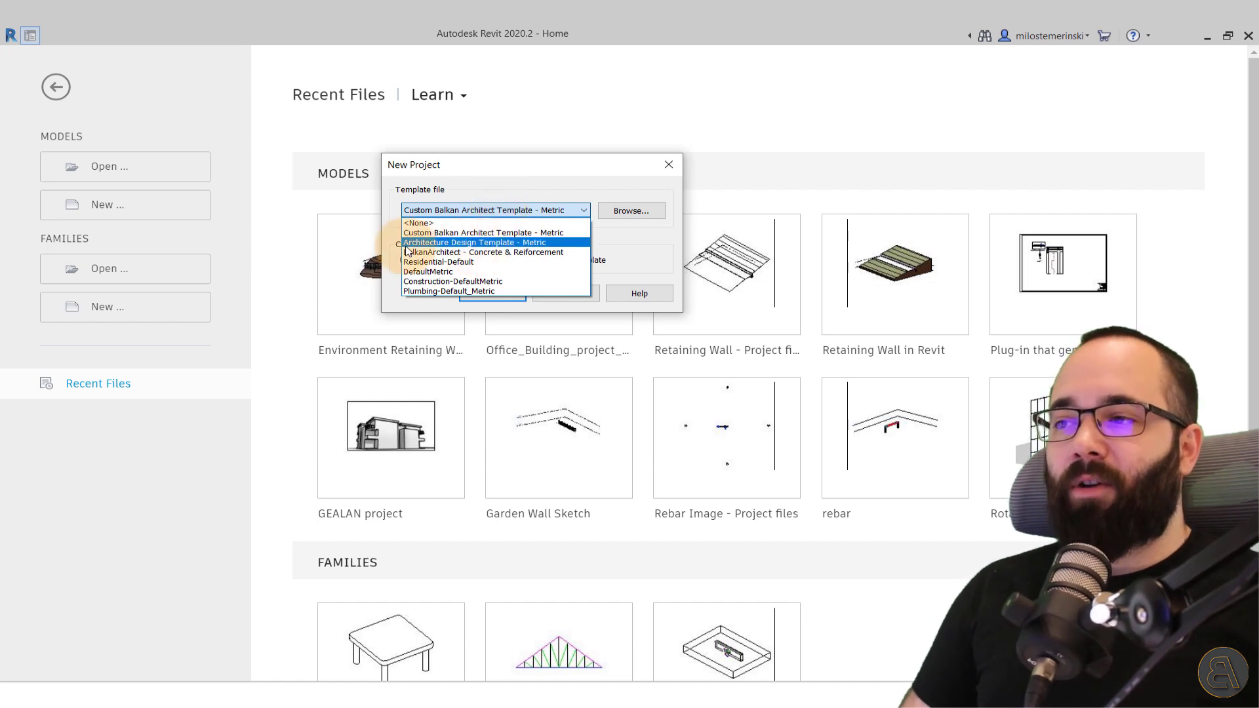
{"action": "left_click", "coordinate": [440, 242]}
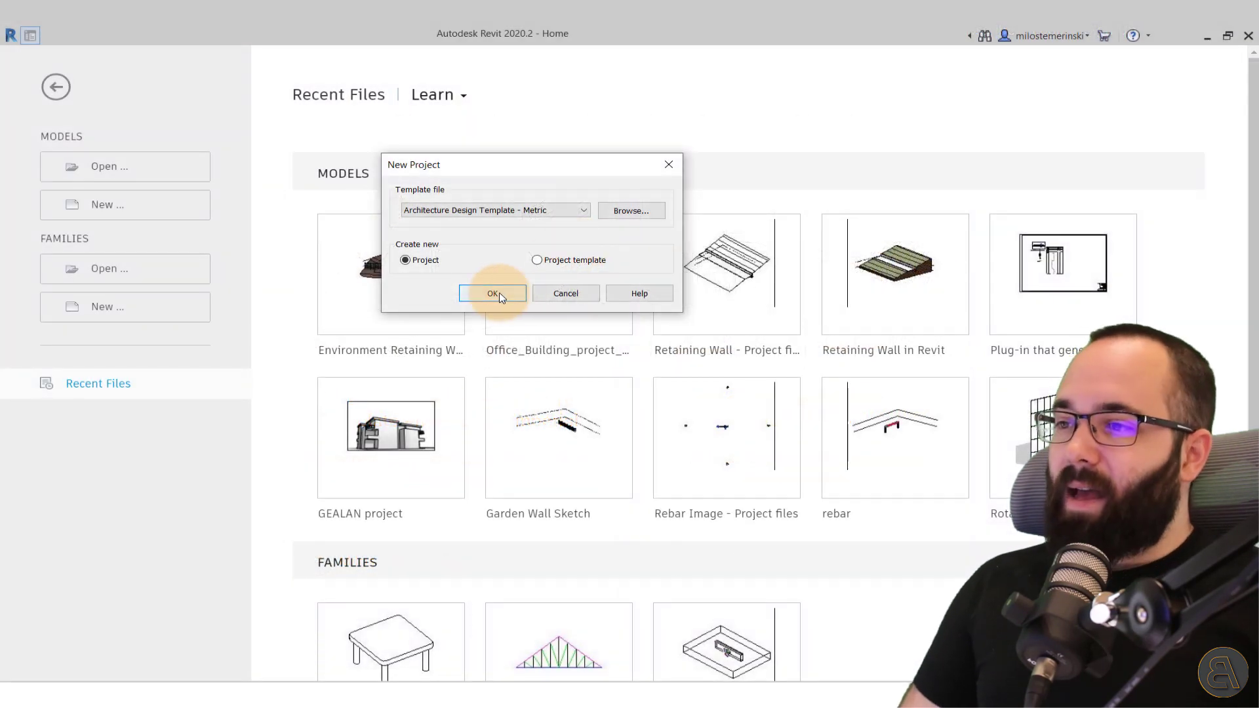
{"action": "left_click", "coordinate": [493, 293]}
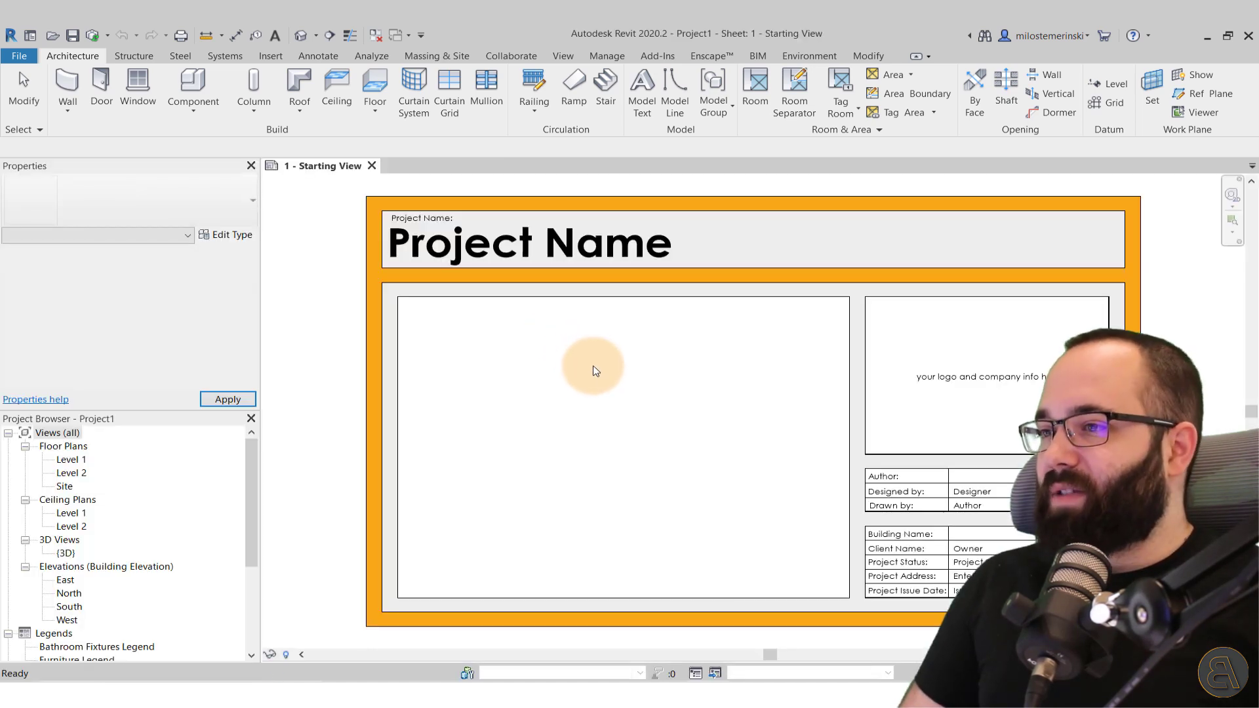
{"action": "middle_click_drag", "start_coordinate": [622, 397], "coordinate": [584, 410]}
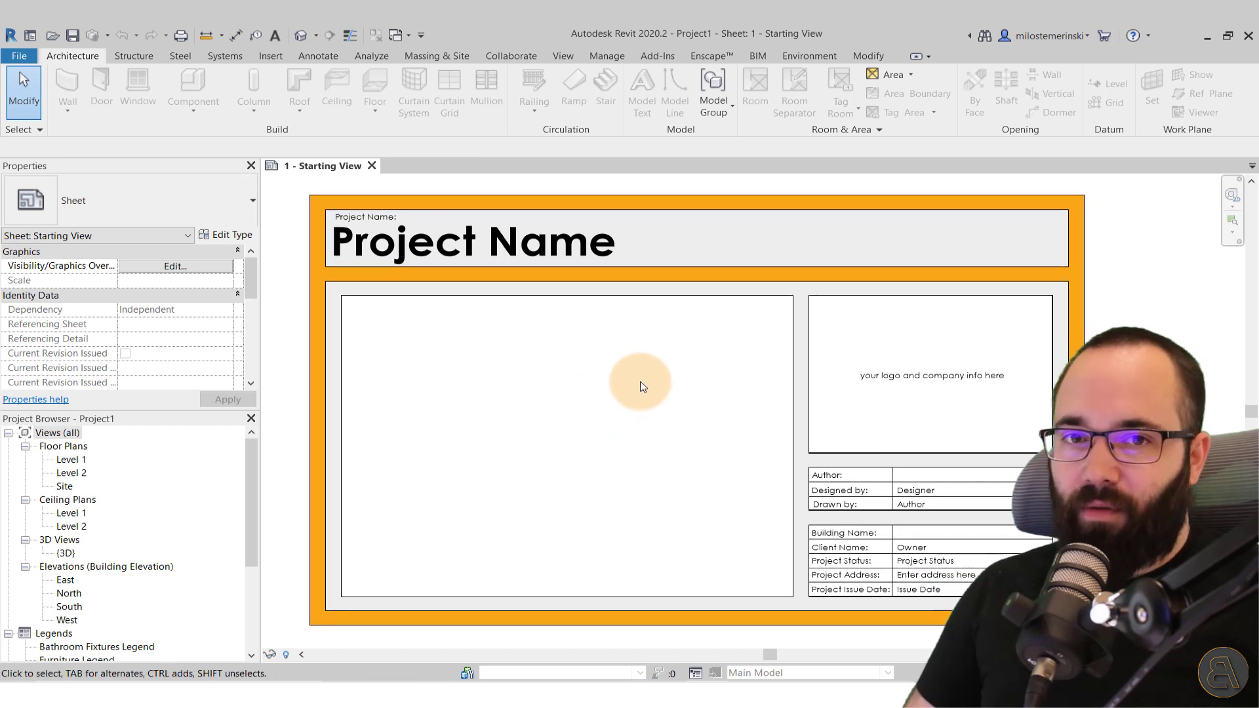
- Open the Level 1 floor plan view
{"action": "double_click", "coordinate": [65, 460]}
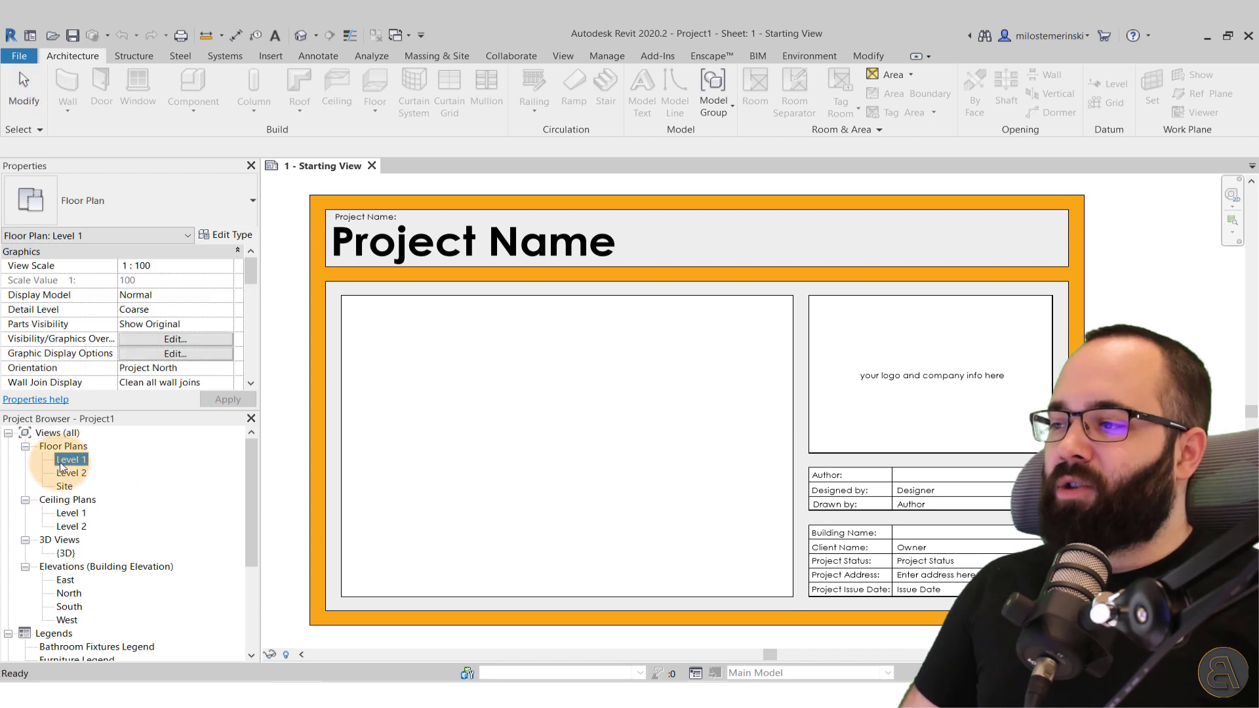
{"action": "middle_click_drag", "start_coordinate": [649, 422], "coordinate": [454, 427]}
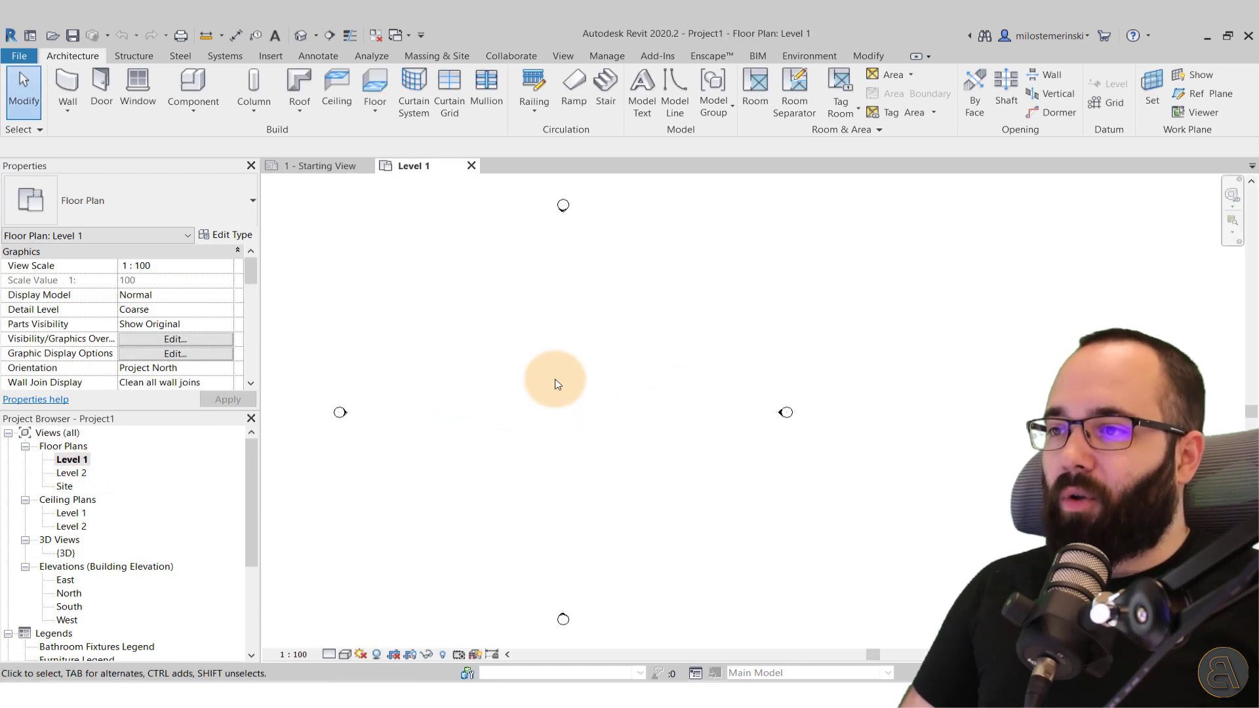
{"action": "scroll", "coordinate": [525, 390], "scroll_direction": "up", "scroll_amount": 1}
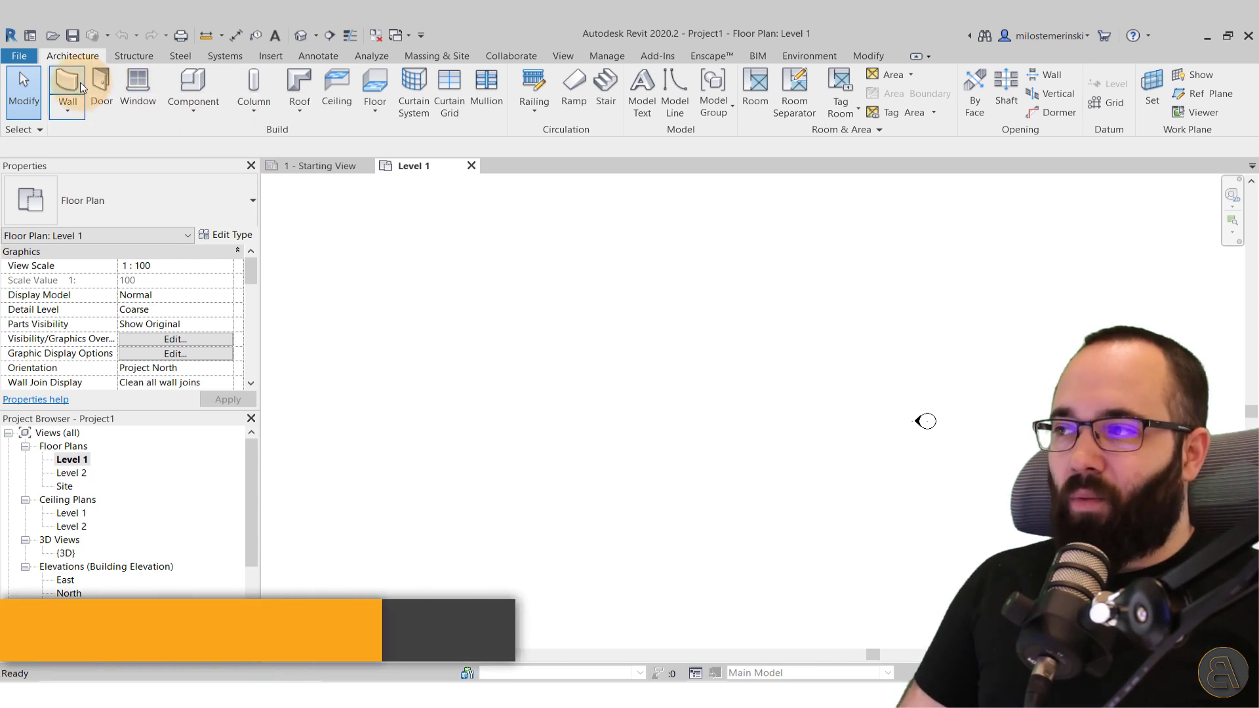
- Draw a rectangle of Exterior Wall type walls about 1070 wide, extending up to Level 2, in the middle of the plan
{"action": "key", "text": "w"}
{"action": "key", "text": "a"}
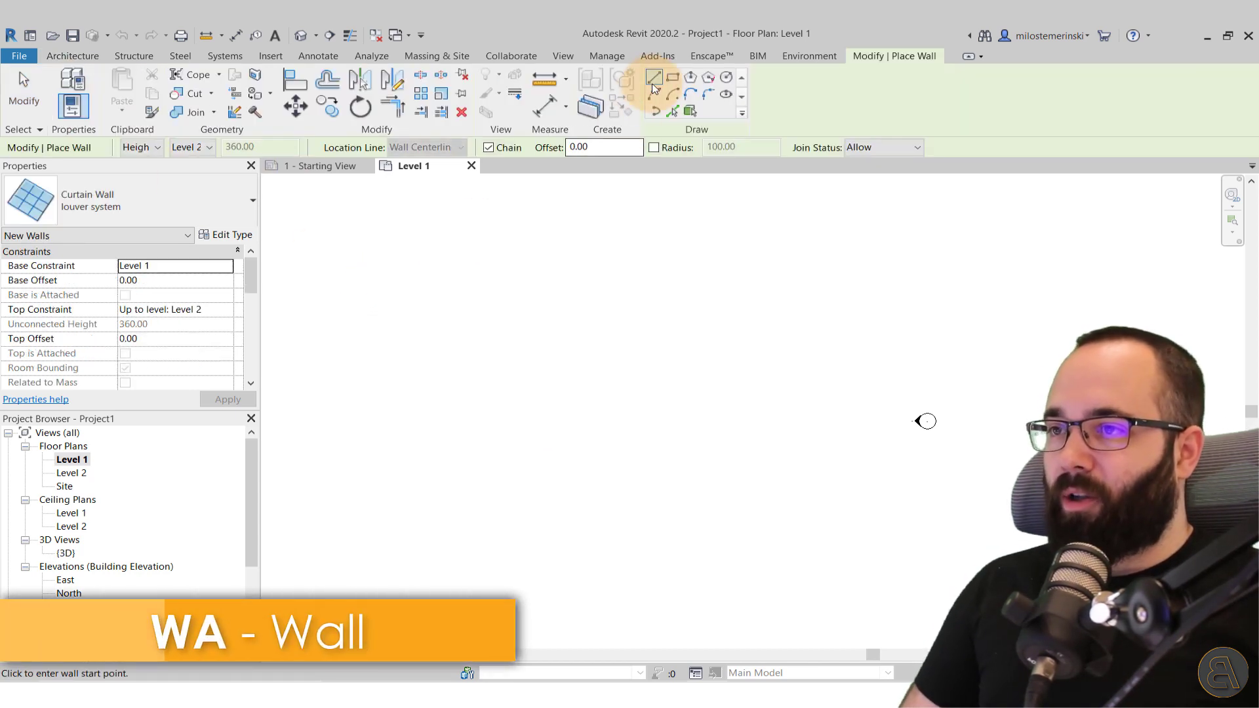
{"action": "left_click", "coordinate": [672, 77]}
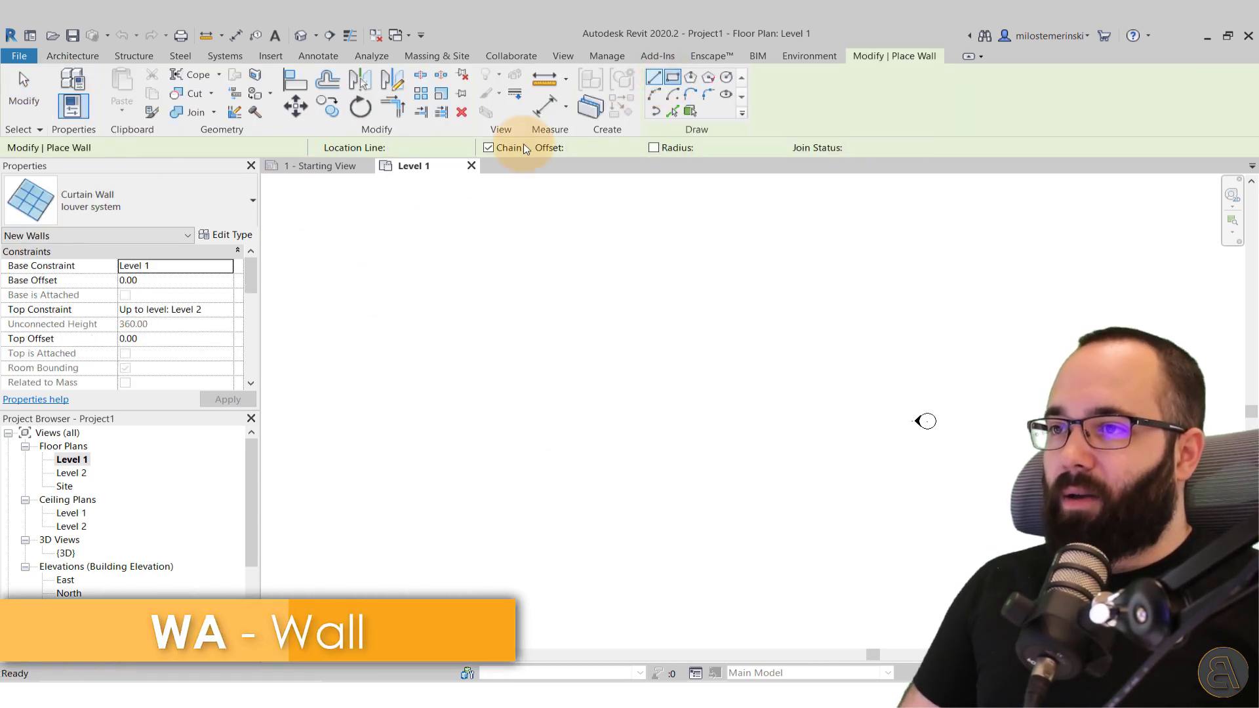
{"action": "left_click", "coordinate": [105, 198]}
{"action": "scroll", "coordinate": [73, 328], "scroll_direction": "up", "scroll_amount": 3}
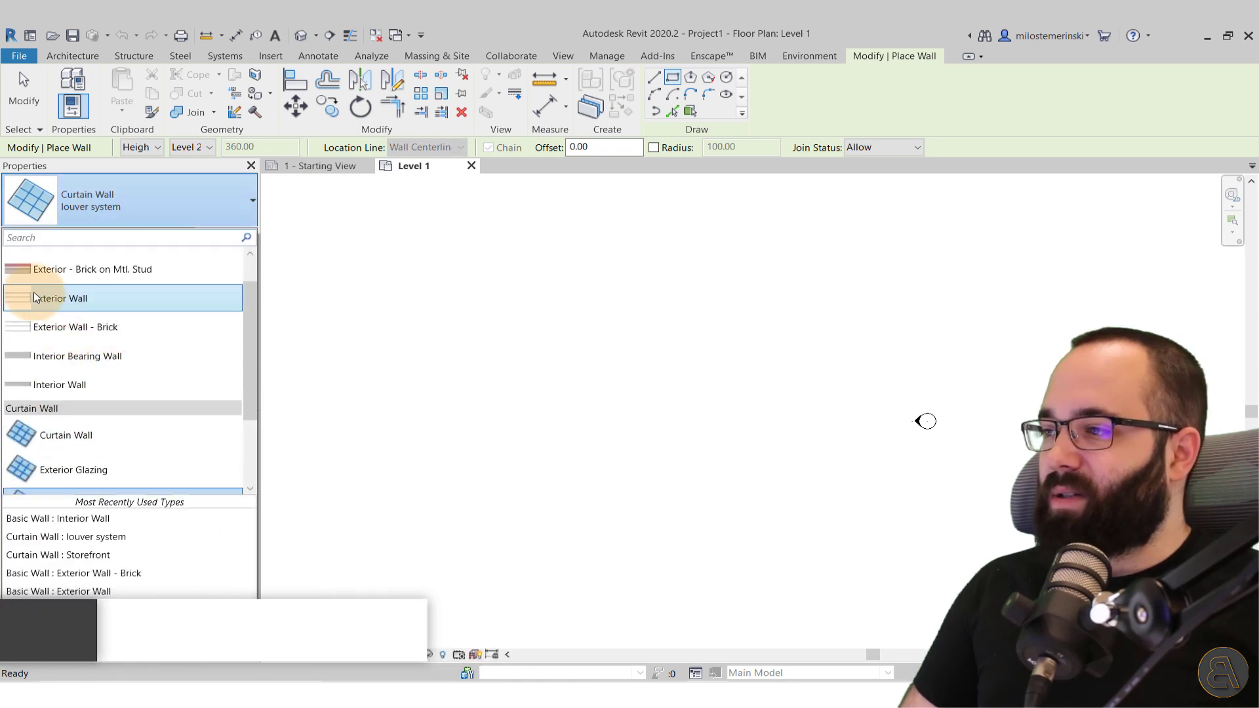
{"action": "left_click", "coordinate": [67, 300]}
{"action": "left_click", "coordinate": [522, 364]}
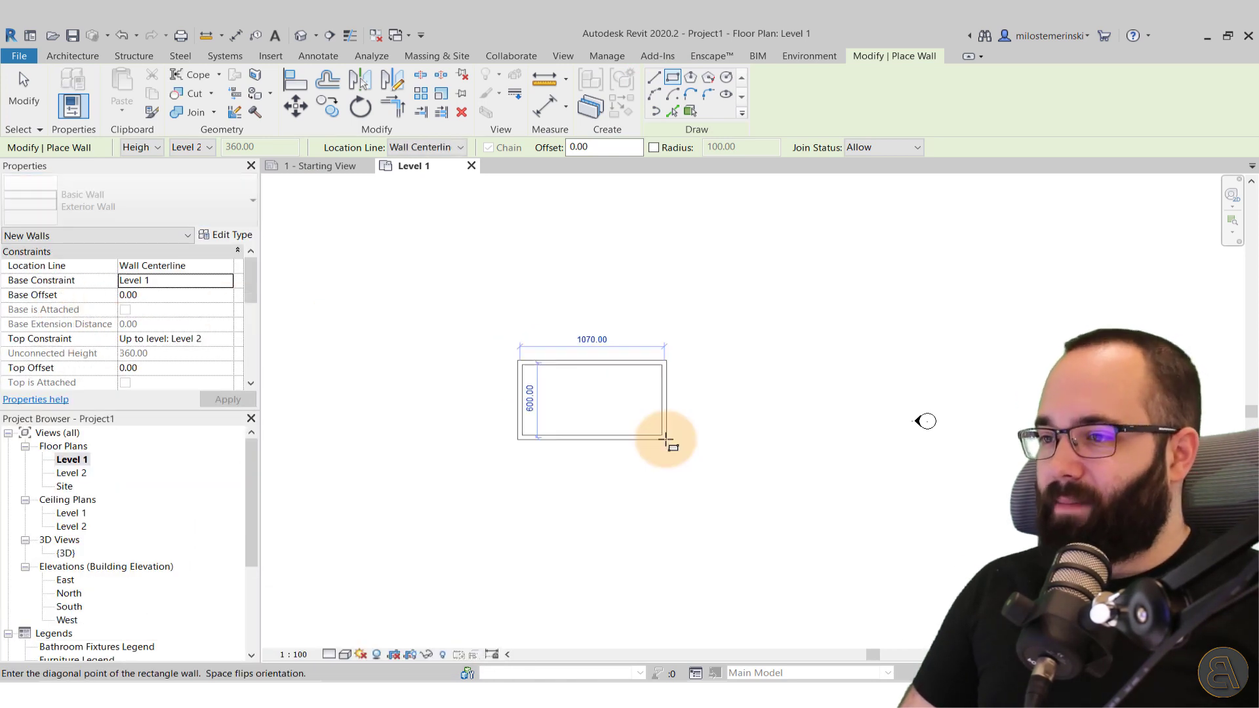
{"action": "left_click", "coordinate": [662, 445]}
{"action": "key", "text": "Escape"}
{"action": "key", "text": "Escape"}
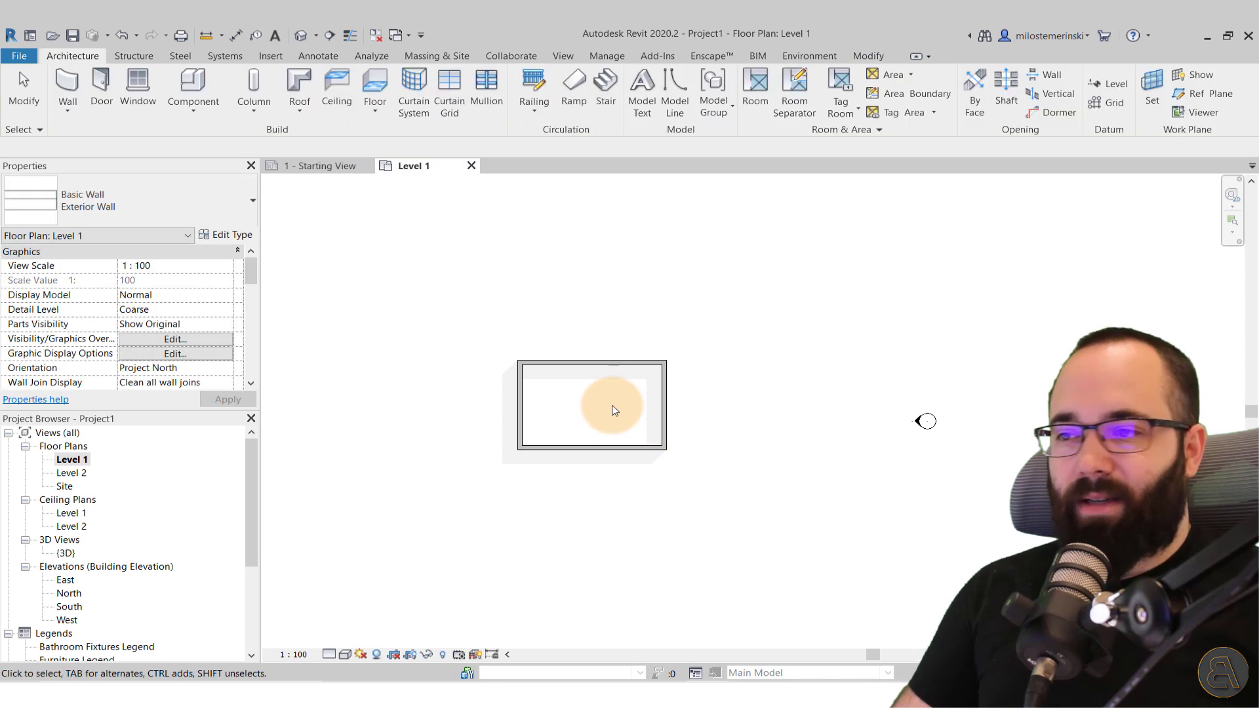
- Draw a vertical Interior Wall across the full depth of the building, about 364 clear of the left exterior wall
{"action": "scroll", "coordinate": [616, 407], "scroll_direction": "up", "scroll_amount": 5}
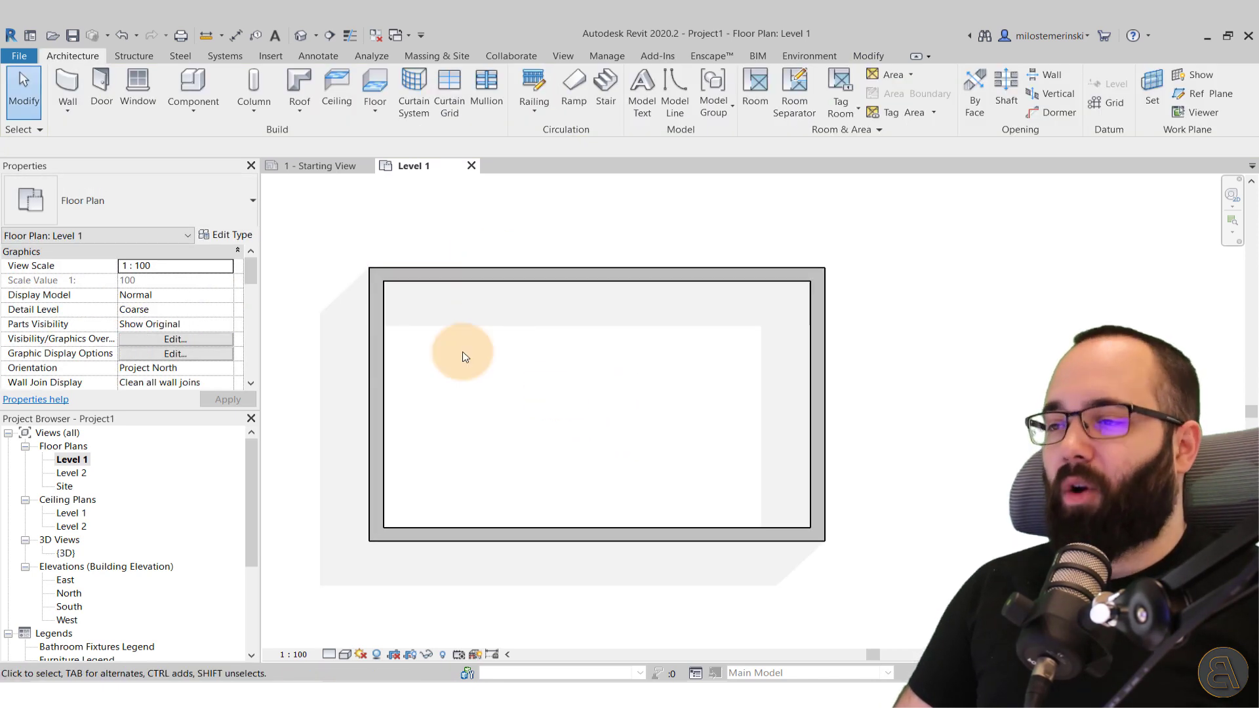
{"action": "scroll", "coordinate": [458, 354], "scroll_direction": "up", "scroll_amount": 2}
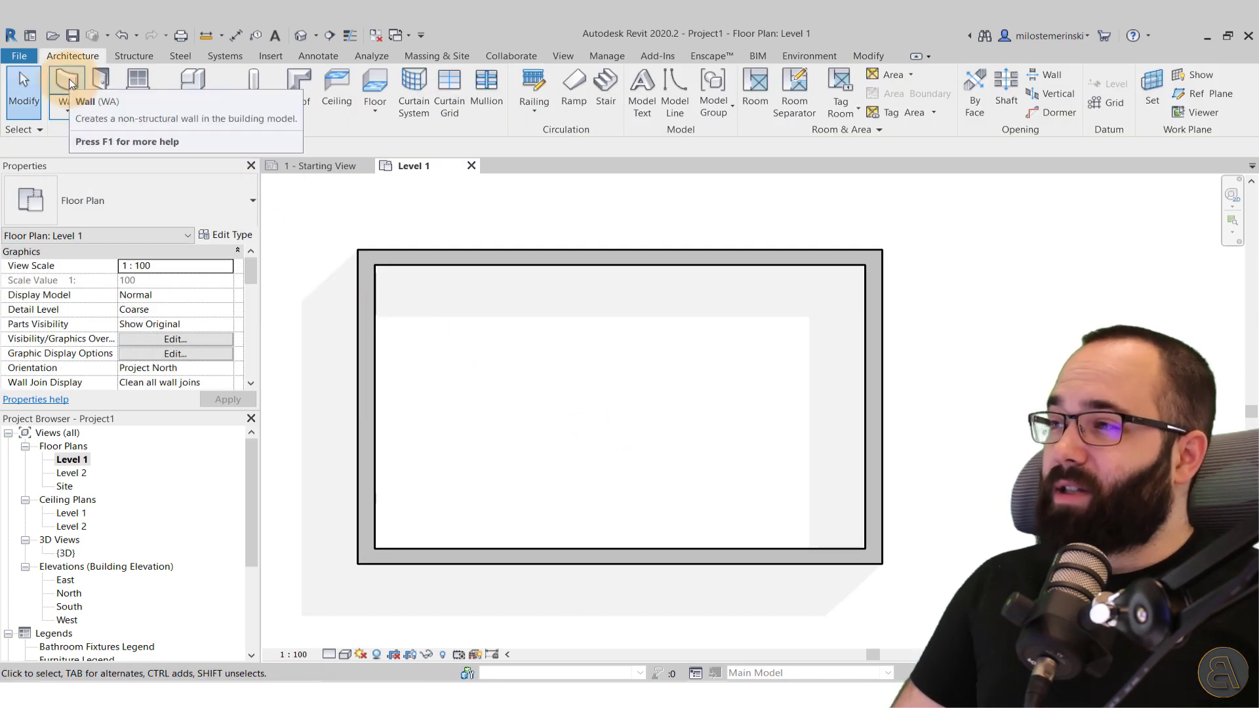
{"action": "left_click", "coordinate": [68, 79]}
{"action": "left_click", "coordinate": [162, 210]}
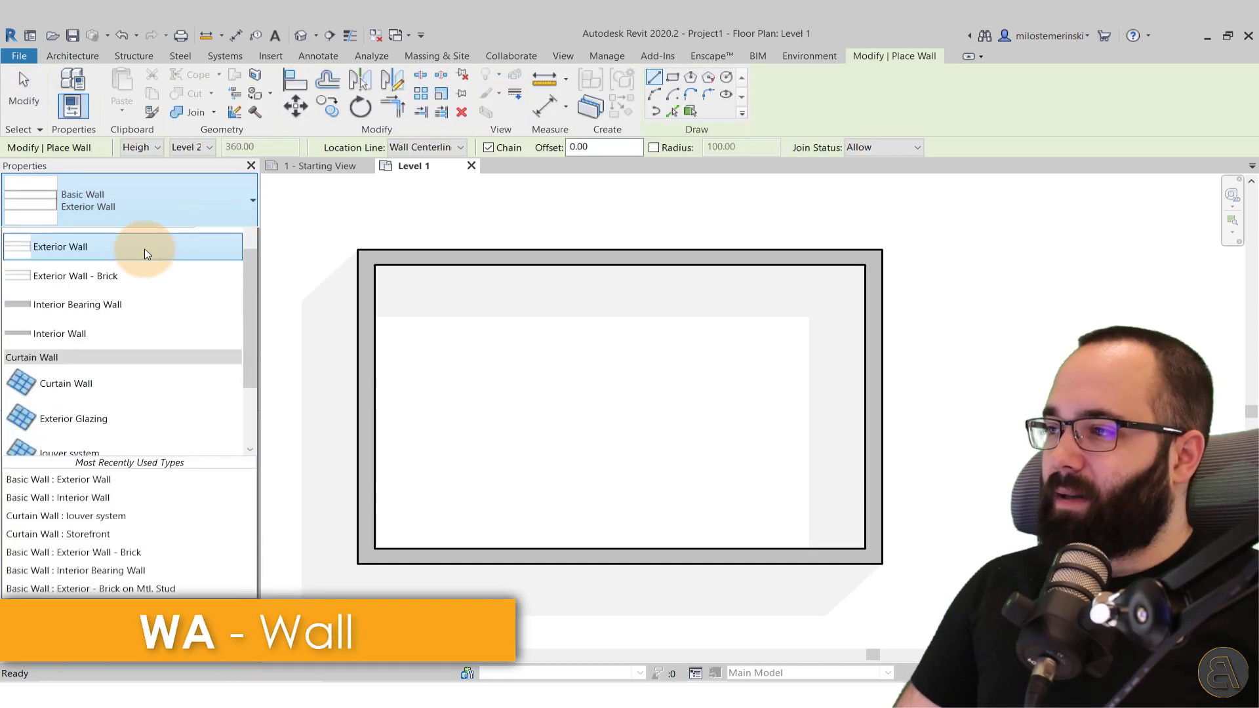
{"action": "left_click", "coordinate": [567, 361]}
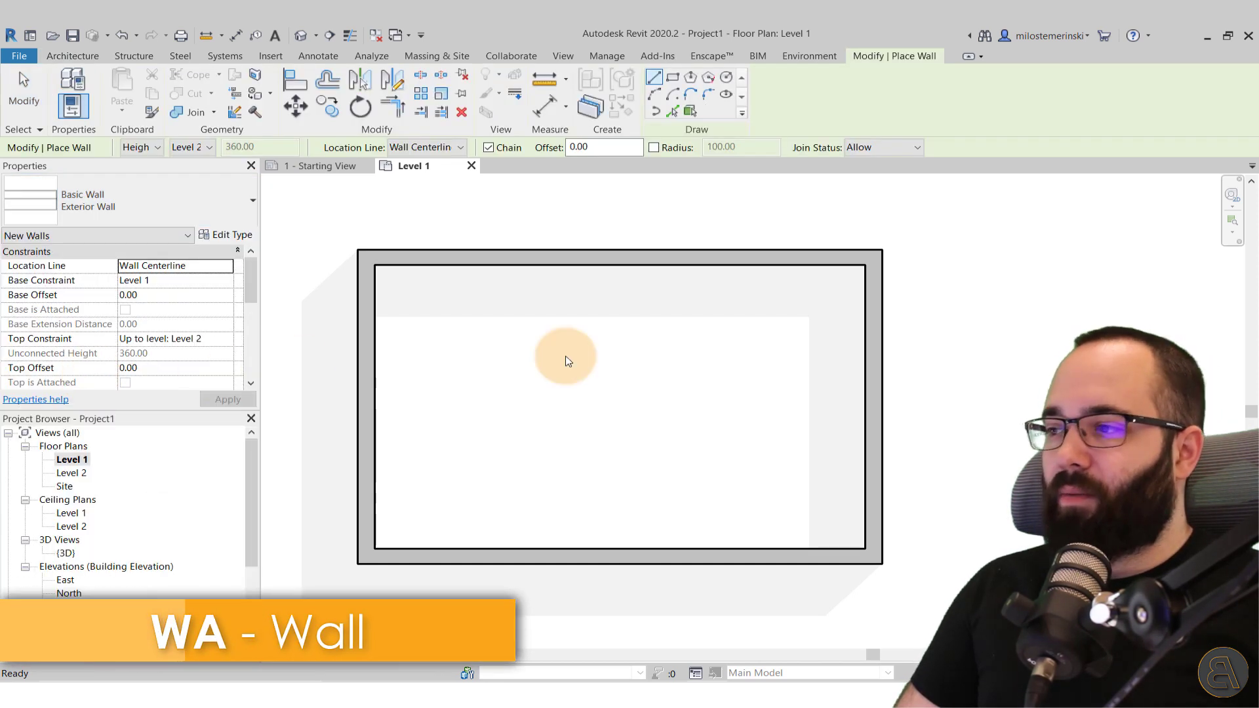
{"action": "left_click", "coordinate": [551, 261]}
{"action": "left_click", "coordinate": [551, 548]}
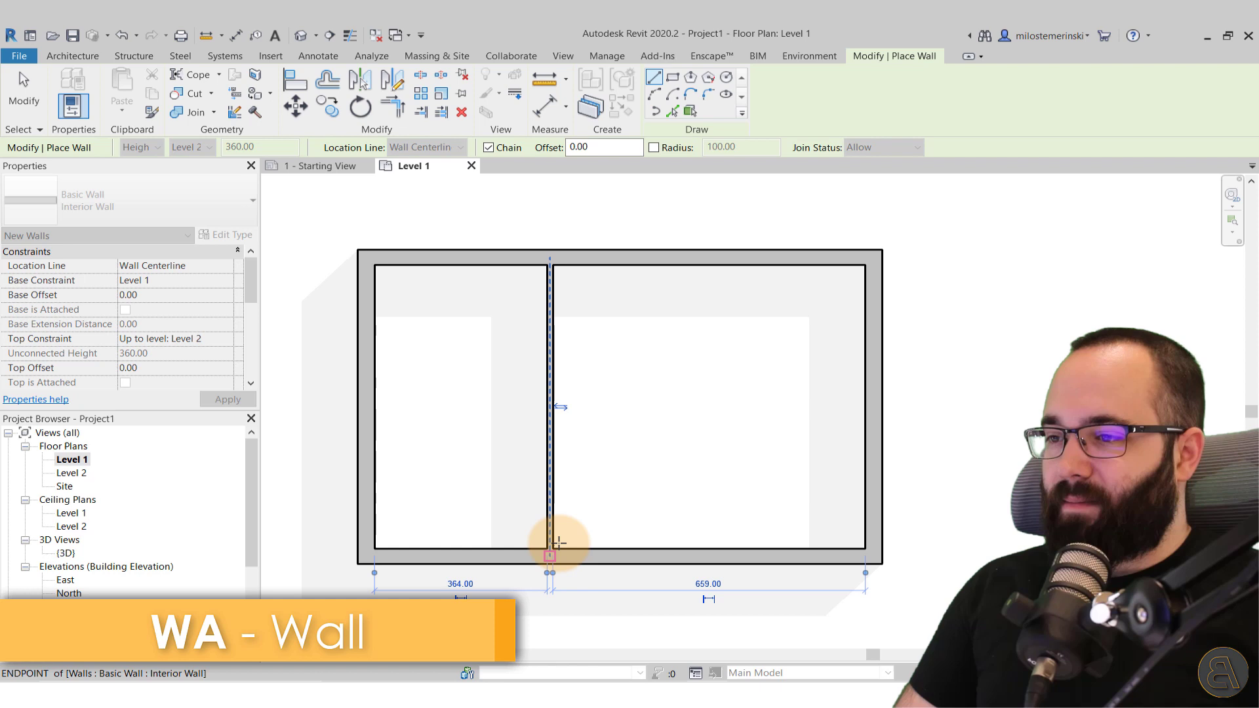
{"action": "key", "text": "Escape"}
- Draw a second full-depth vertical interior wall to the right of the first, forming a central corridor
{"action": "left_click", "coordinate": [662, 260]}
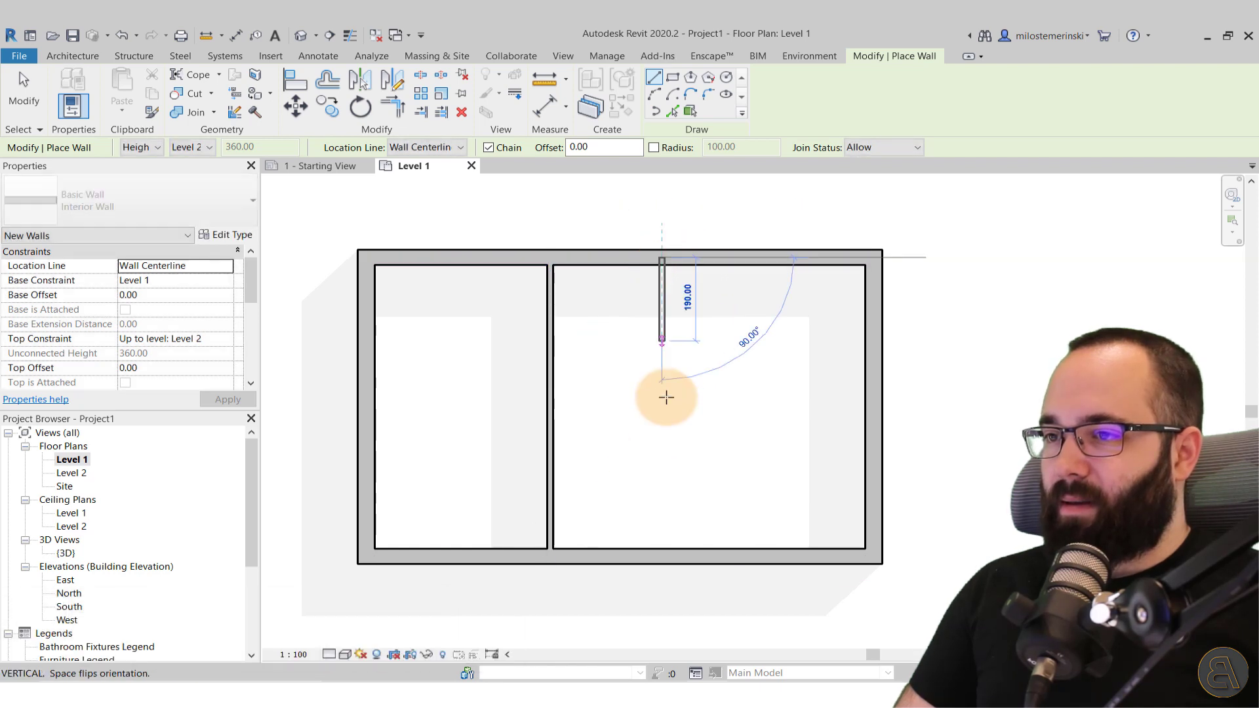
{"action": "left_click", "coordinate": [661, 548]}
{"action": "key", "text": "Escape"}
{"action": "key", "text": "Escape"}
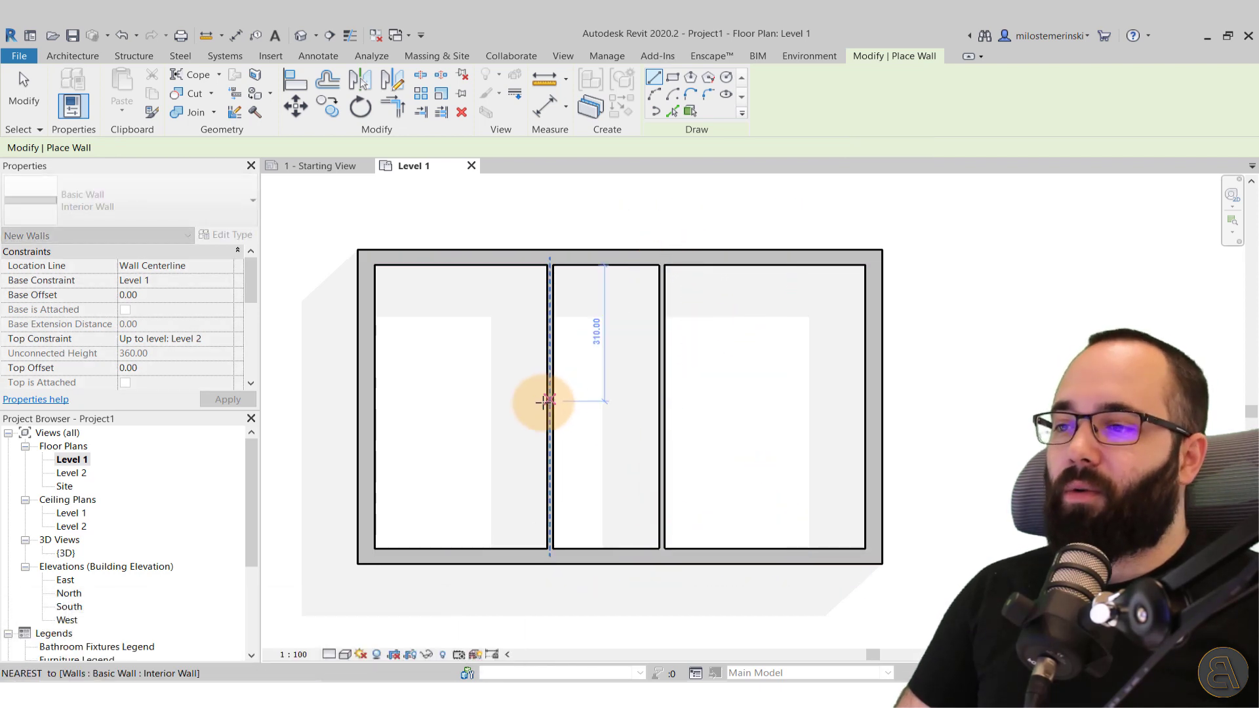
- Divide the left and right rooms with horizontal interior walls running from the corridor walls to the exterior walls at about mid-height
{"action": "key", "text": "w"}
{"action": "key", "text": "a"}
{"action": "left_click", "coordinate": [548, 406]}
{"action": "left_click", "coordinate": [375, 406]}
{"action": "key", "text": "Escape"}
{"action": "left_click", "coordinate": [659, 406]}
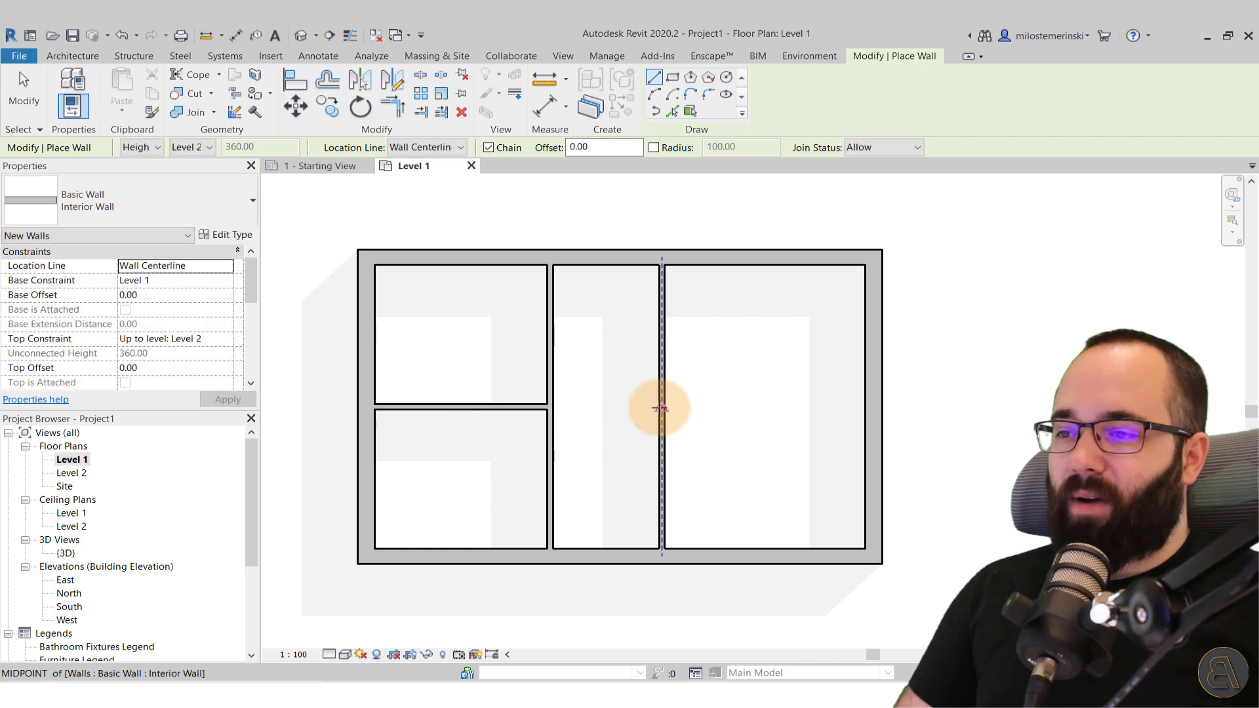
{"action": "left_click", "coordinate": [853, 411]}
{"action": "key", "text": "Escape"}
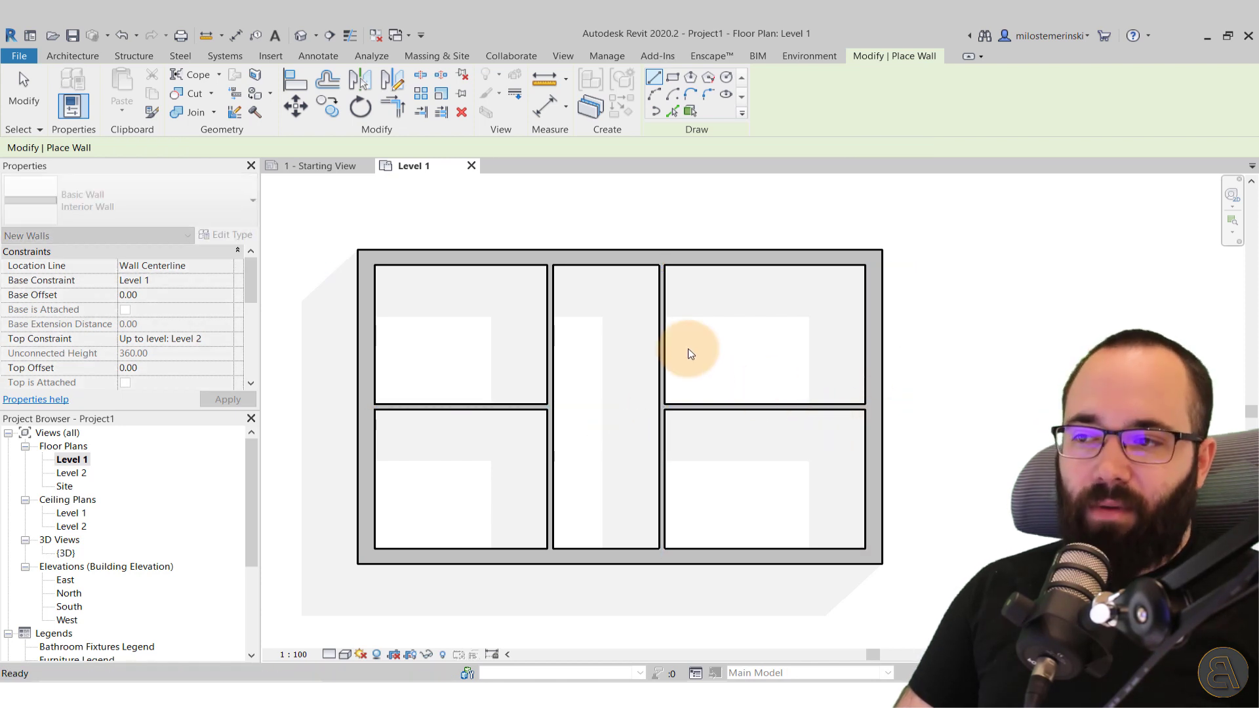
{"action": "key", "text": "Escape"}
- Move the right corridor wall to the left, narrowing the corridor to about 157 clear width
{"action": "left_click", "coordinate": [660, 337]}
{"action": "left_click_drag", "start_coordinate": [653, 340], "coordinate": [622, 344]}
{"action": "left_click", "coordinate": [673, 350]}
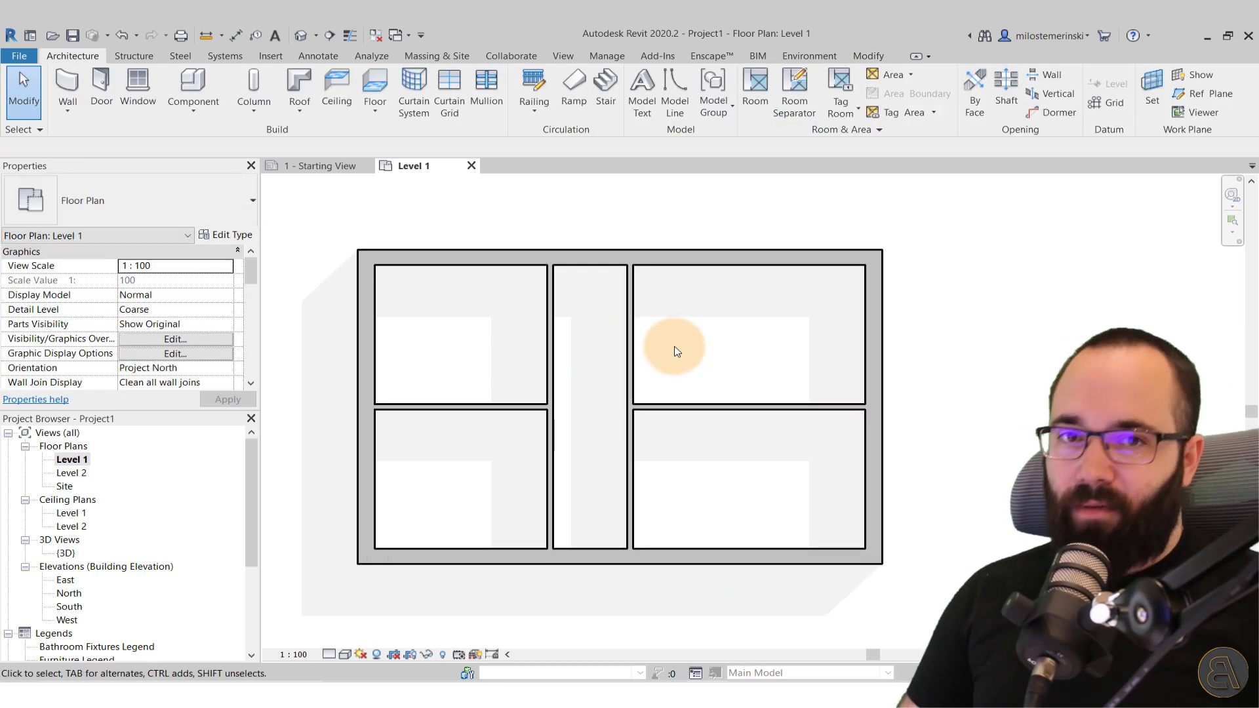
{"action": "left_click", "coordinate": [628, 349]}
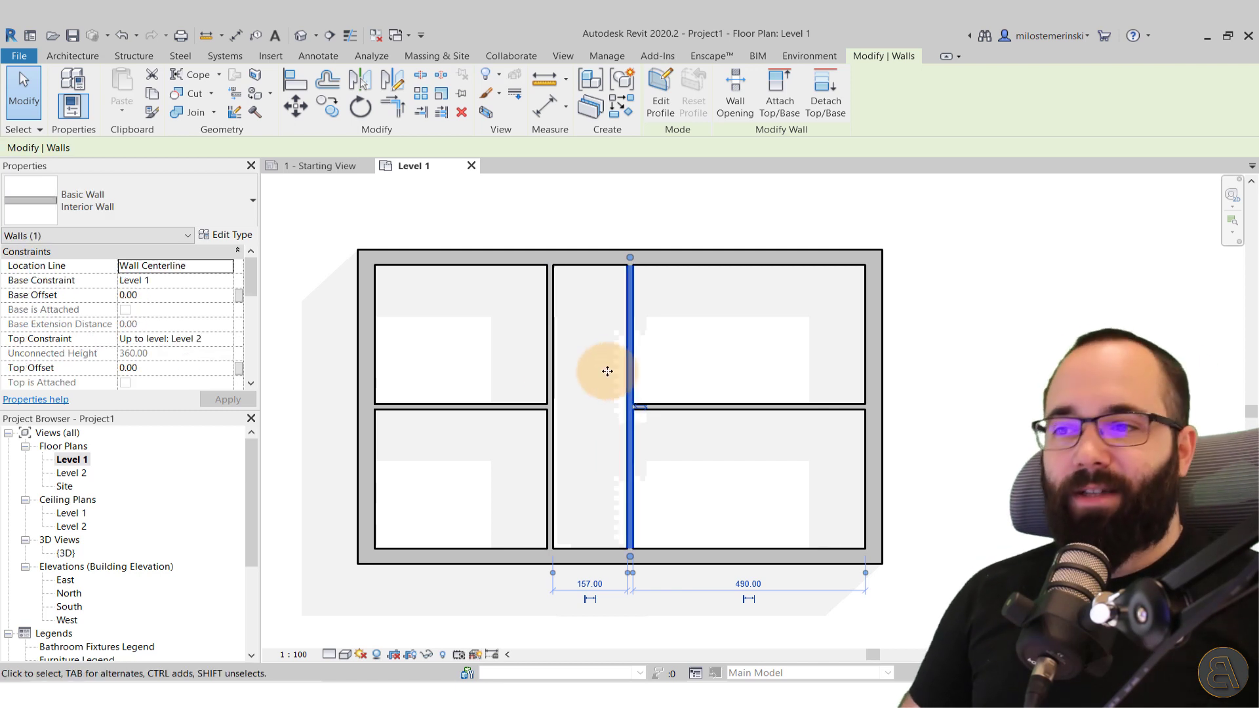
- Place an AD_Basic Door of type 80 x 210cm in the left corridor wall, swinging into the upper-left room
{"action": "scroll", "coordinate": [607, 371], "scroll_direction": "down", "scroll_amount": 1}
{"action": "scroll", "coordinate": [604, 382], "scroll_direction": "up", "scroll_amount": 3}
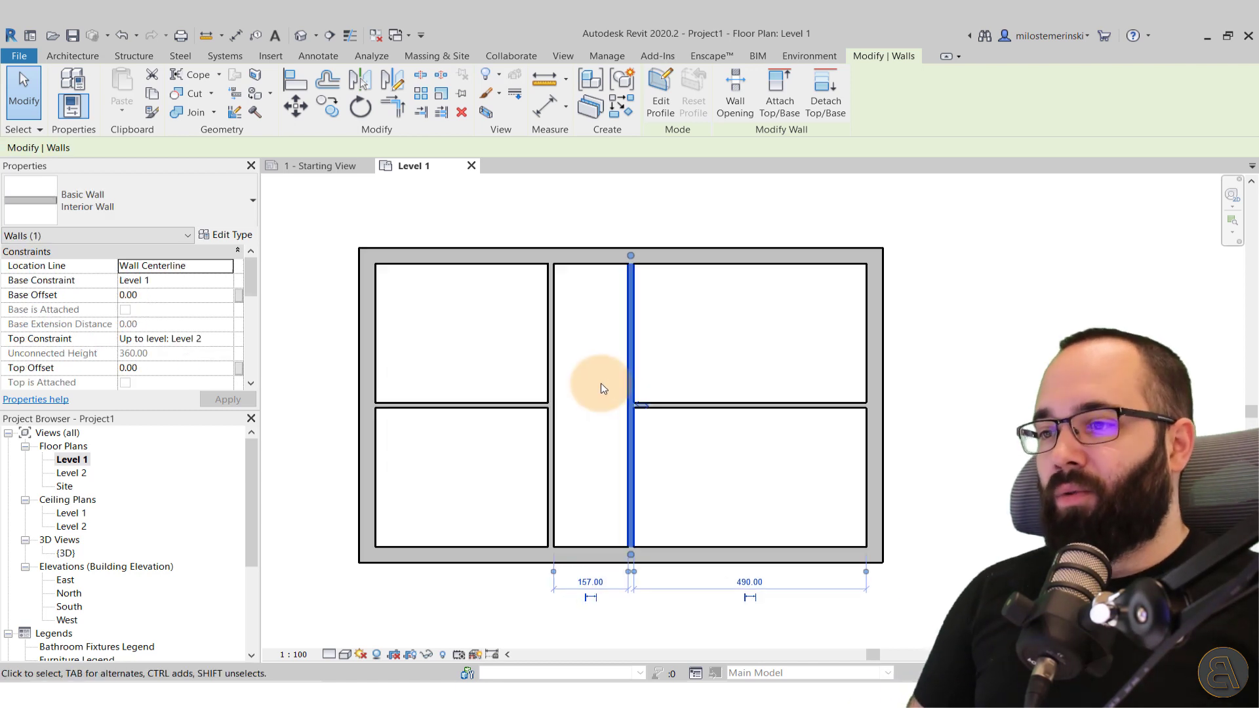
{"action": "left_click", "coordinate": [613, 400]}
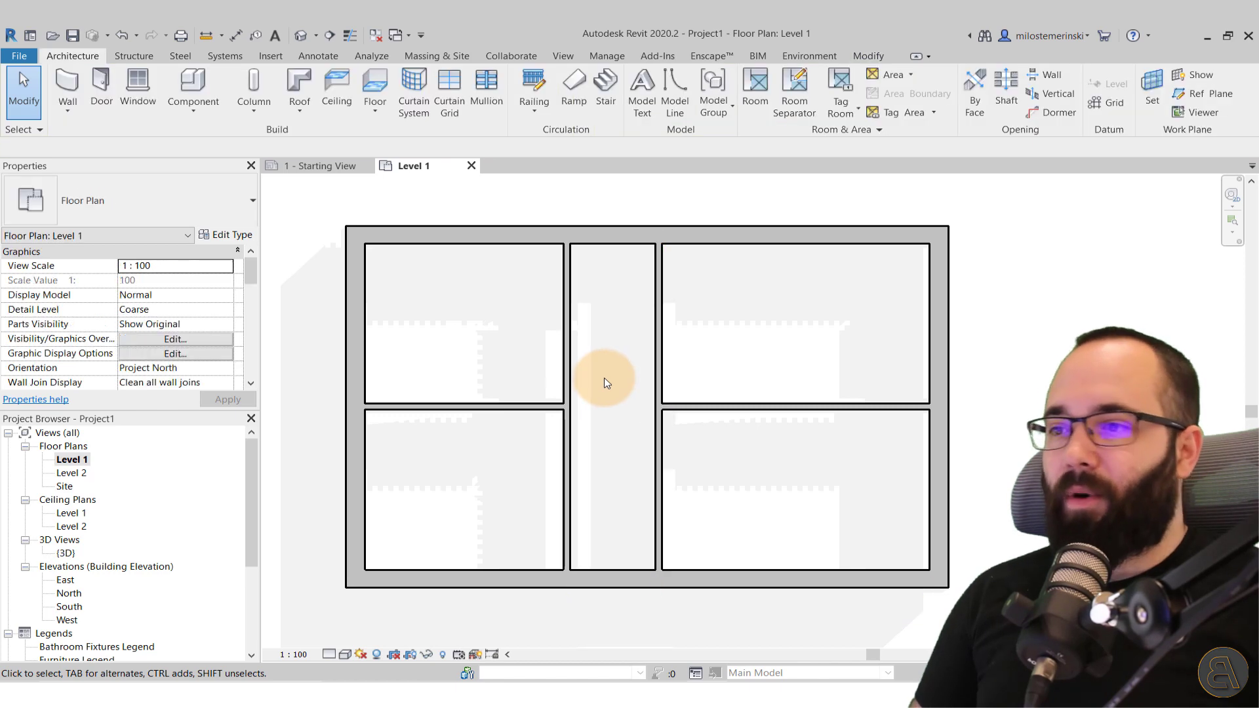
{"action": "middle_click_drag", "start_coordinate": [613, 388], "coordinate": [620, 408]}
{"action": "scroll", "coordinate": [613, 401], "scroll_direction": "up", "scroll_amount": 1}
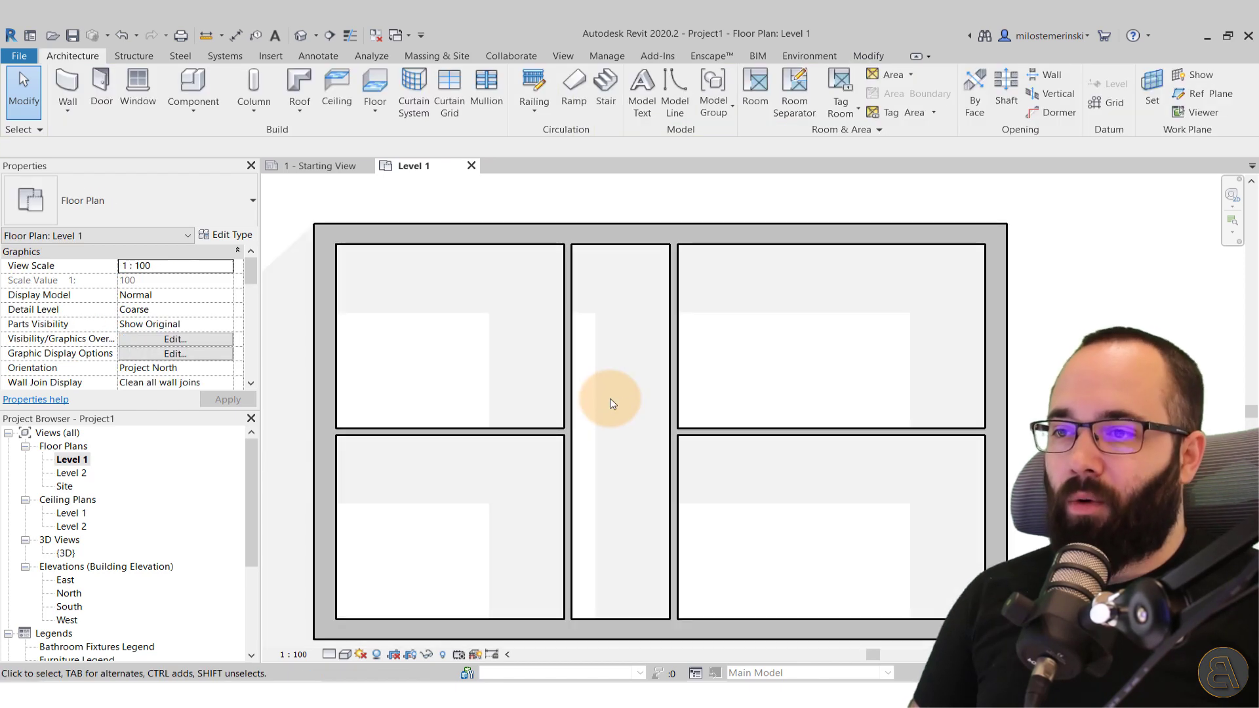
{"action": "scroll", "coordinate": [609, 397], "scroll_direction": "up", "scroll_amount": 1}
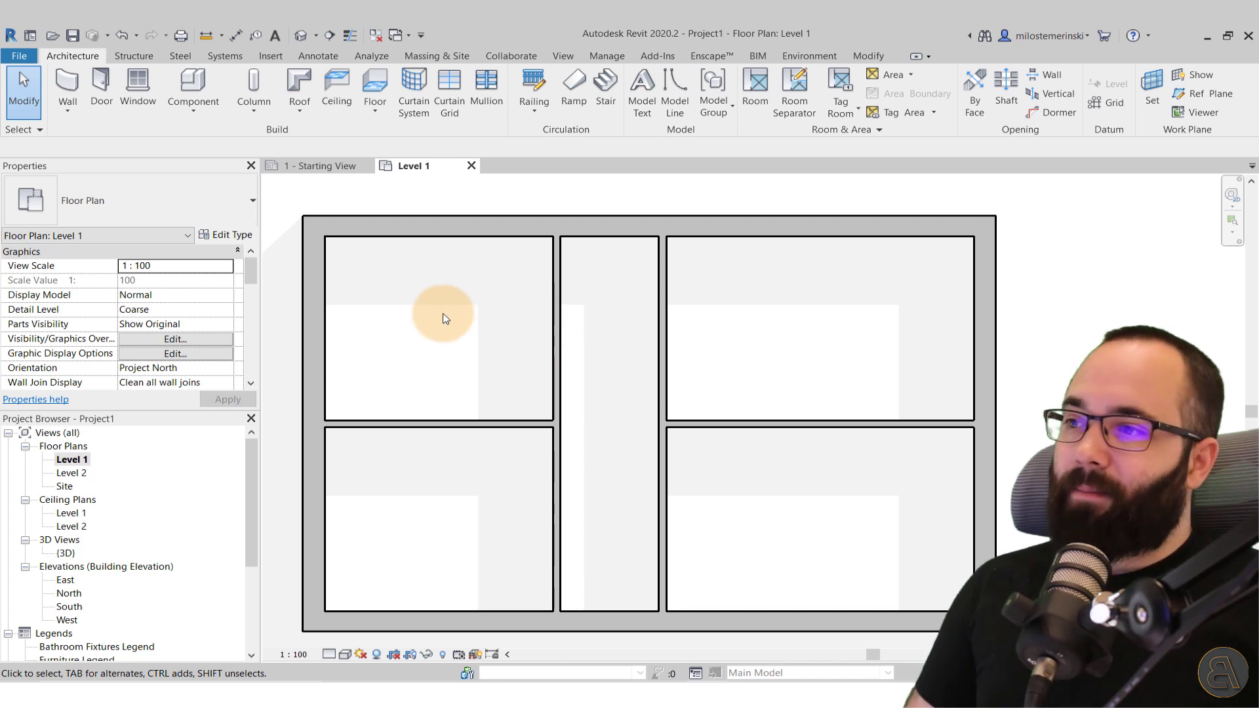
{"action": "left_click", "coordinate": [105, 95]}
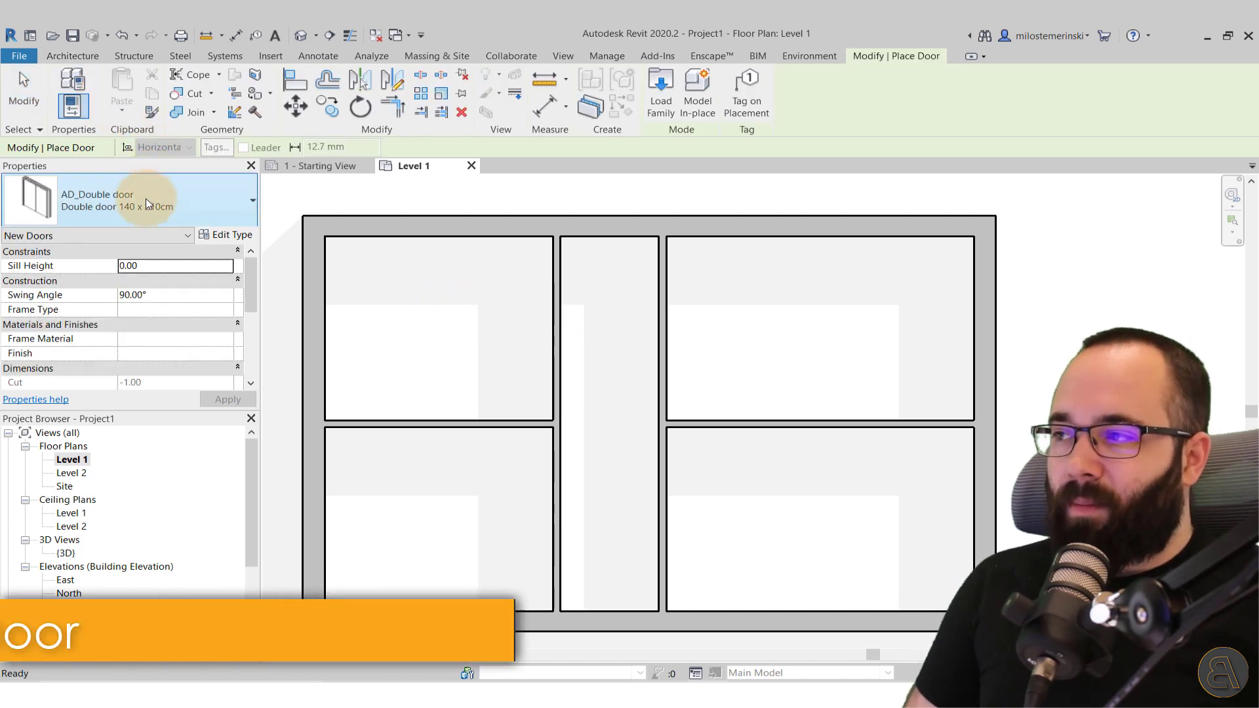
{"action": "scroll", "coordinate": [108, 332], "scroll_direction": "up", "scroll_amount": 4}
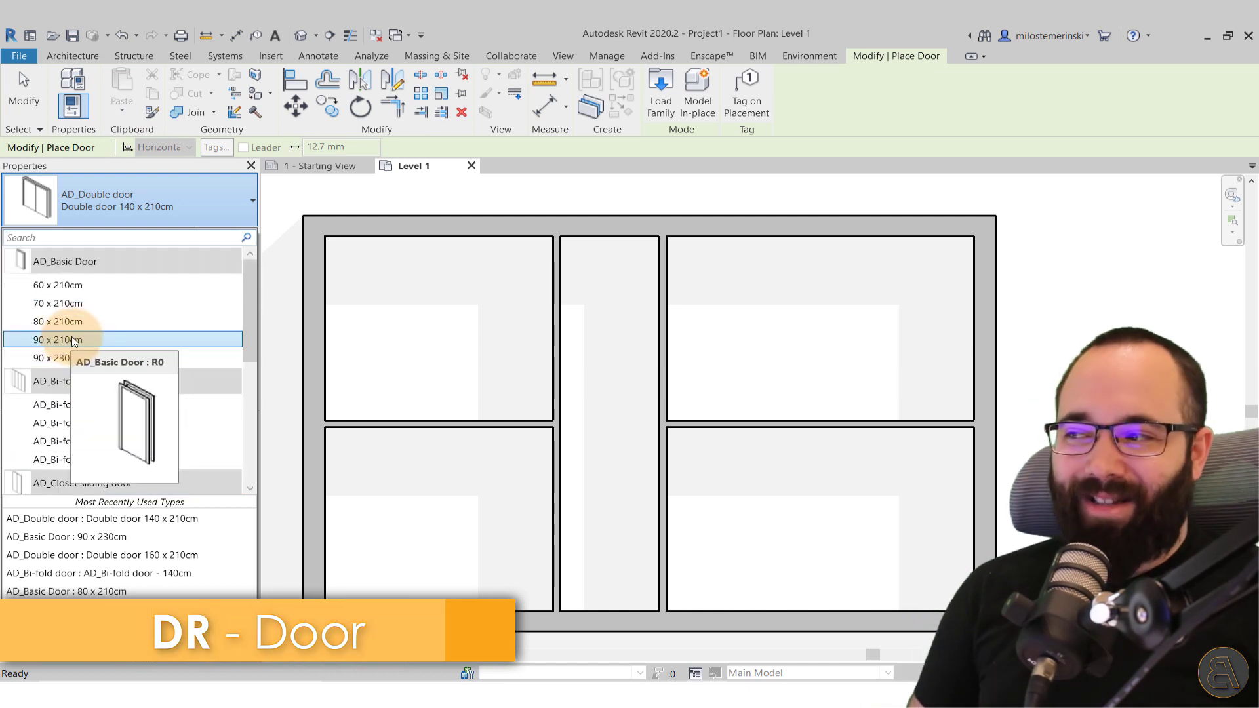
{"action": "left_click", "coordinate": [65, 321]}
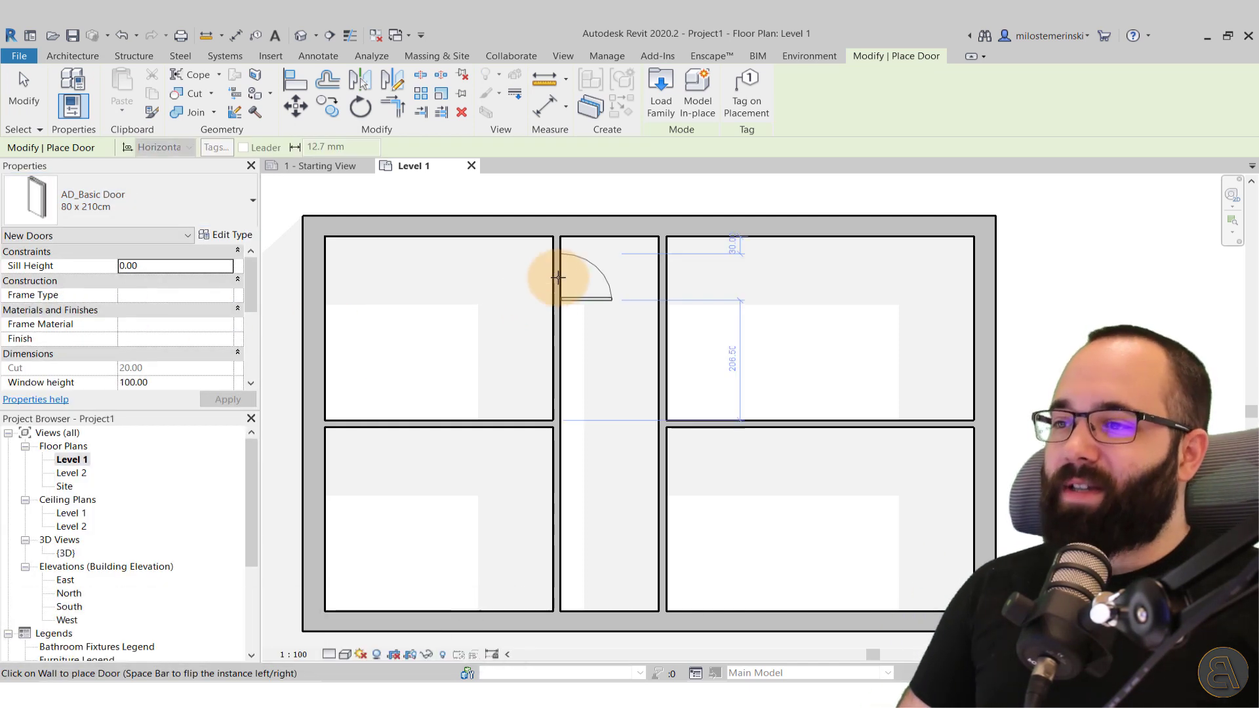
{"action": "left_click", "coordinate": [542, 289]}
{"action": "key", "text": "Escape"}
{"action": "key", "text": "Escape"}
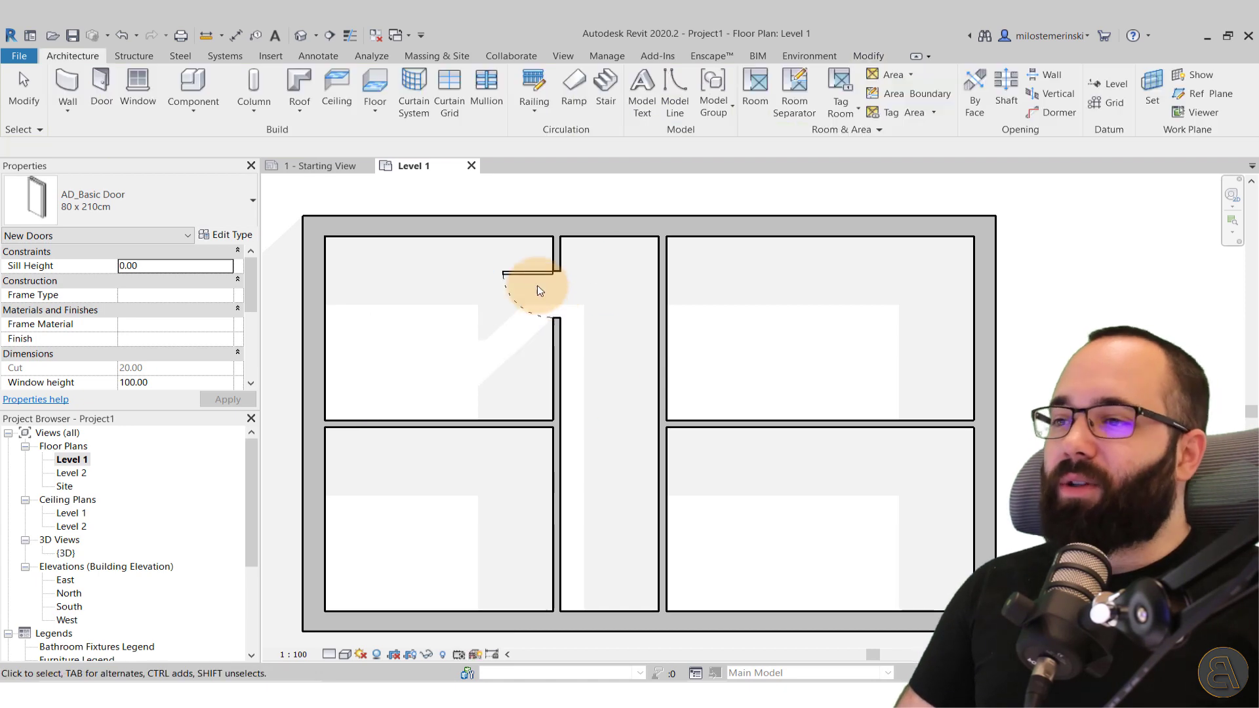
- Examine the placed door's distances to the adjoining walls above and below it
{"action": "left_click", "coordinate": [529, 277]}
{"action": "scroll", "coordinate": [502, 262], "scroll_direction": "up", "scroll_amount": 3}
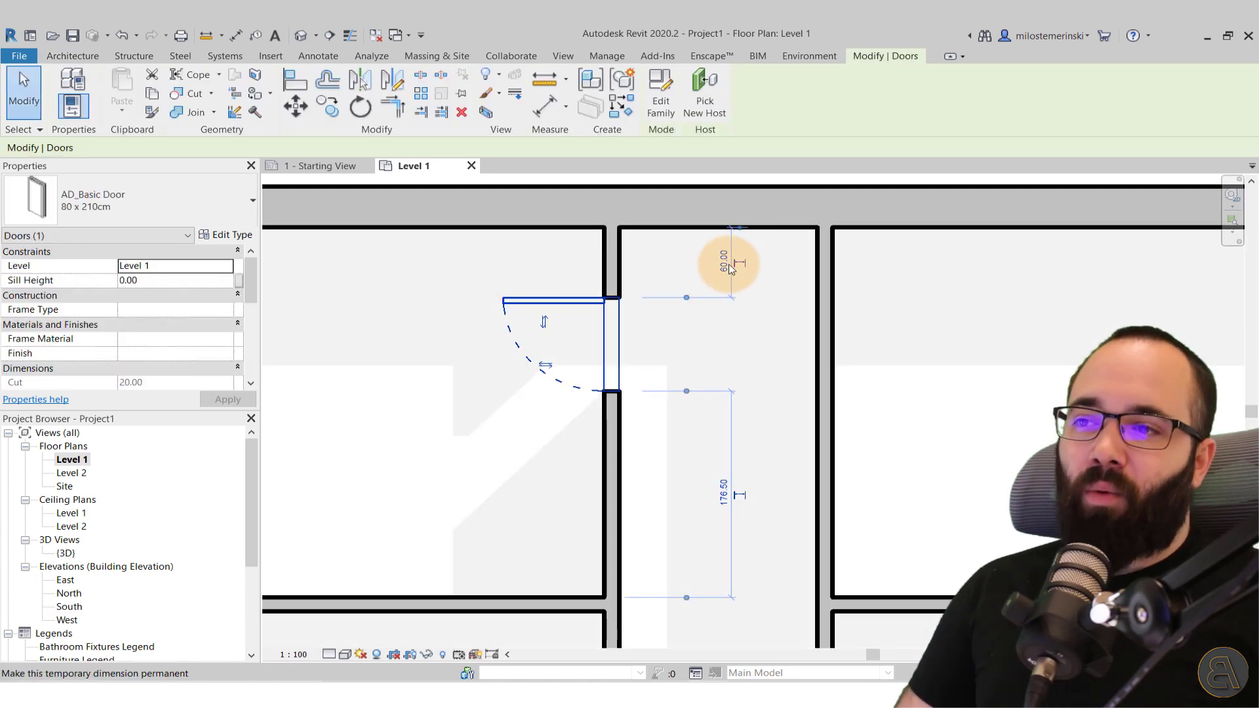
{"action": "scroll", "coordinate": [727, 275], "scroll_direction": "down", "scroll_amount": 3}
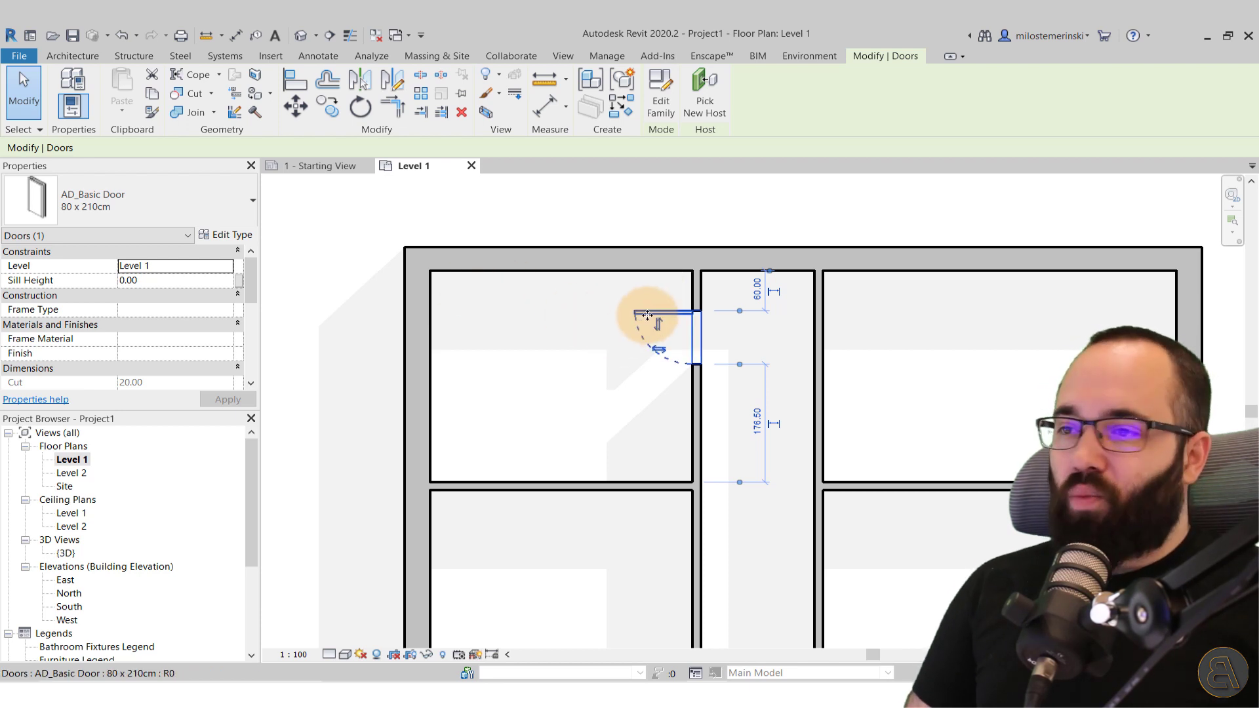
{"action": "left_click_drag", "start_coordinate": [685, 316], "coordinate": [694, 343]}
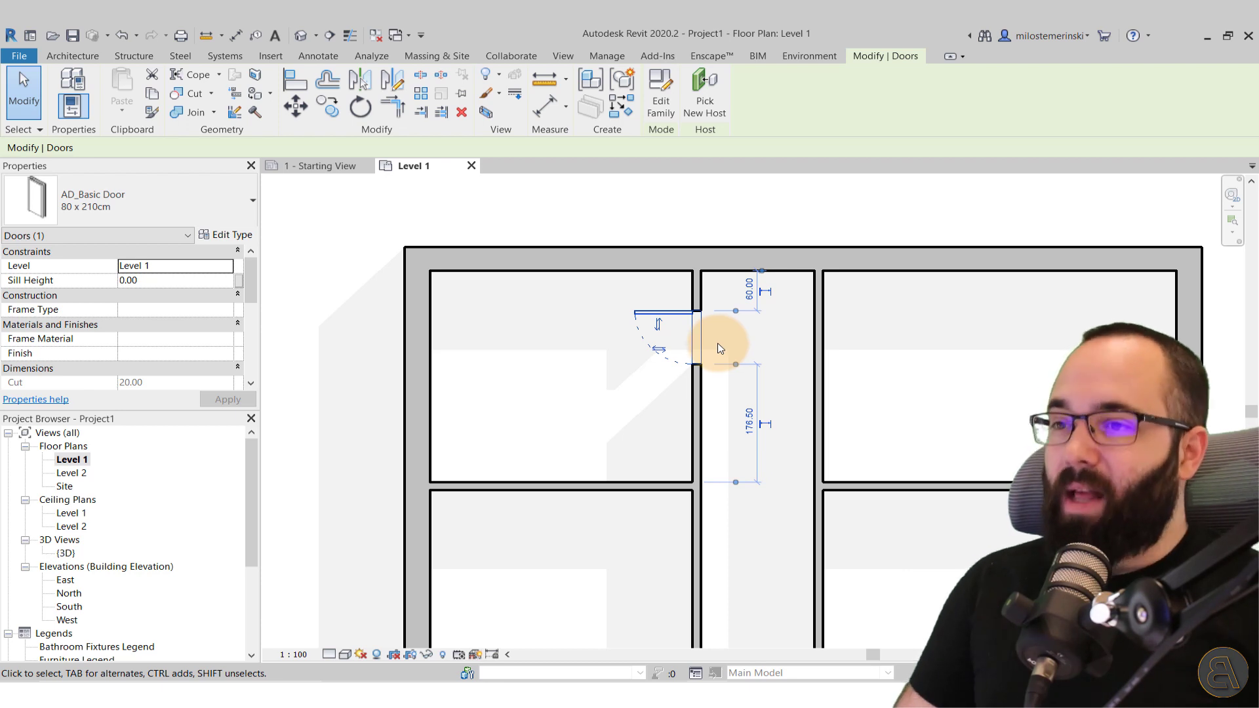
{"action": "left_click", "coordinate": [719, 348]}
{"action": "middle_click_drag", "start_coordinate": [739, 365], "coordinate": [674, 339]}
{"action": "scroll", "coordinate": [655, 368], "scroll_direction": "down", "scroll_amount": 2}
{"action": "middle_click_drag", "start_coordinate": [643, 393], "coordinate": [601, 372]}
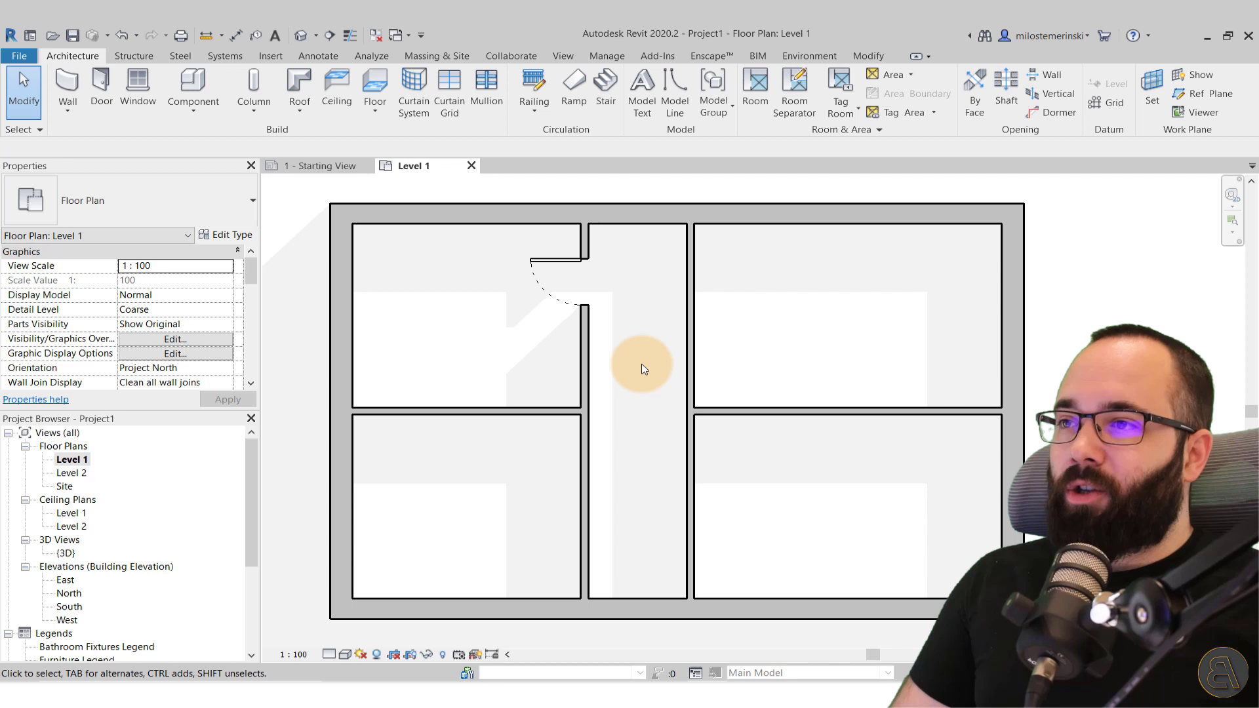
- Create a global parameter named Corridor width with discipline Common and type Length, grouped under Dimensions
{"action": "left_click", "coordinate": [615, 58]}
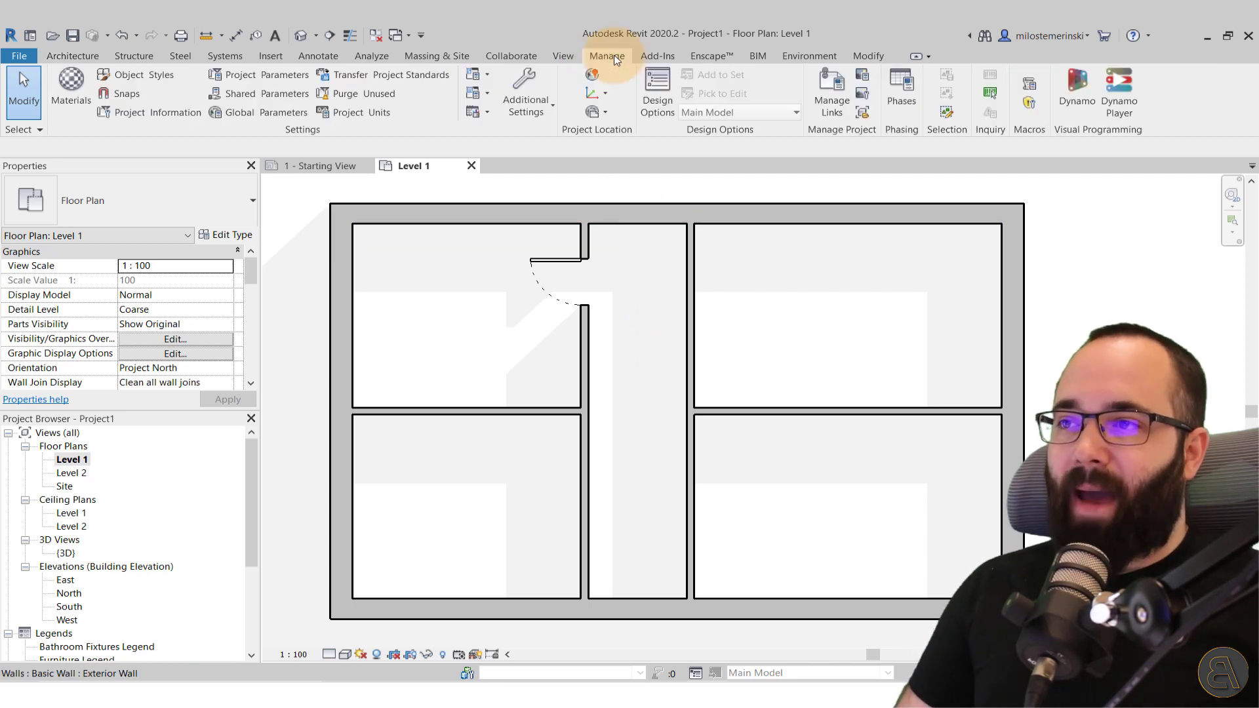
{"action": "key", "text": "z"}
{"action": "key", "text": "f"}
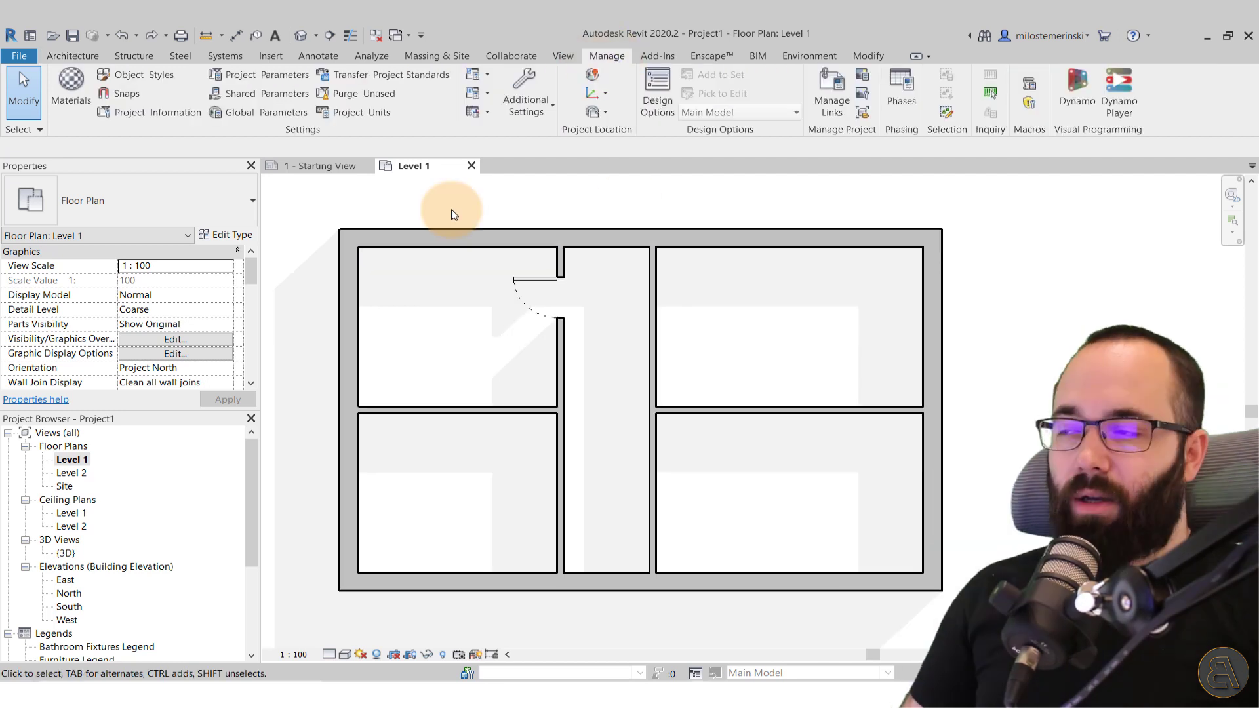
{"action": "left_click", "coordinate": [249, 114]}
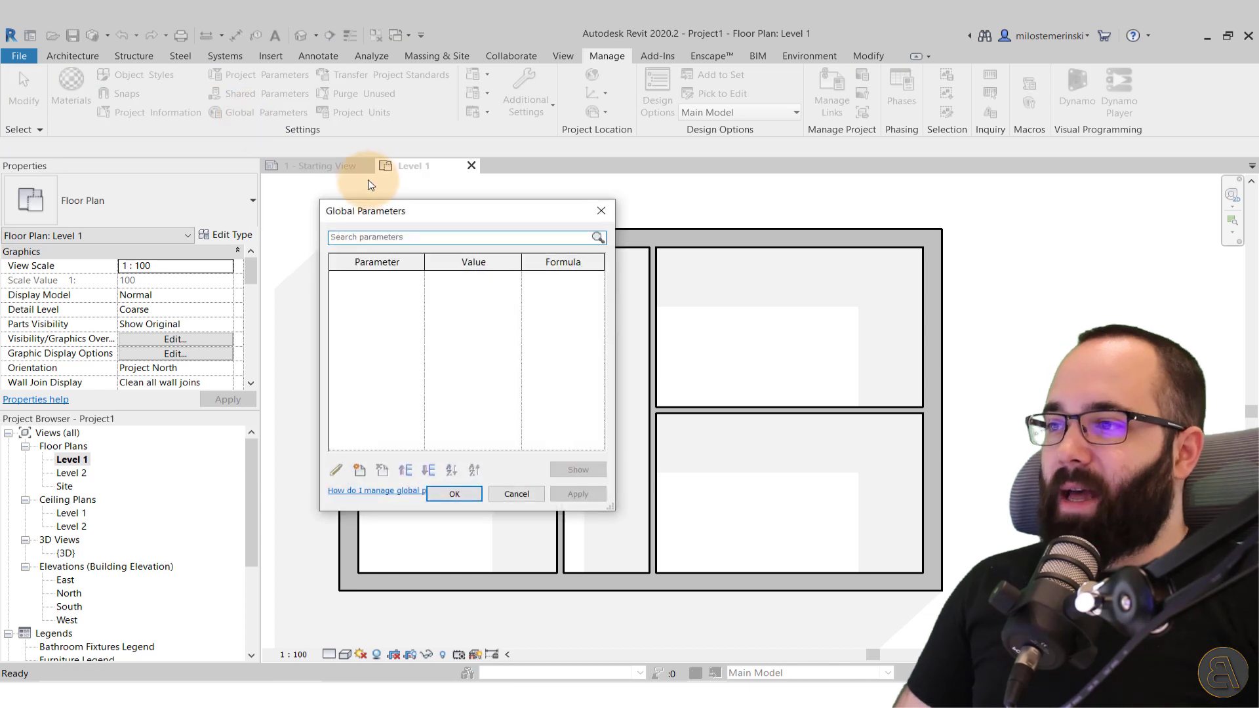
{"action": "left_click_drag", "start_coordinate": [379, 215], "coordinate": [435, 166]}
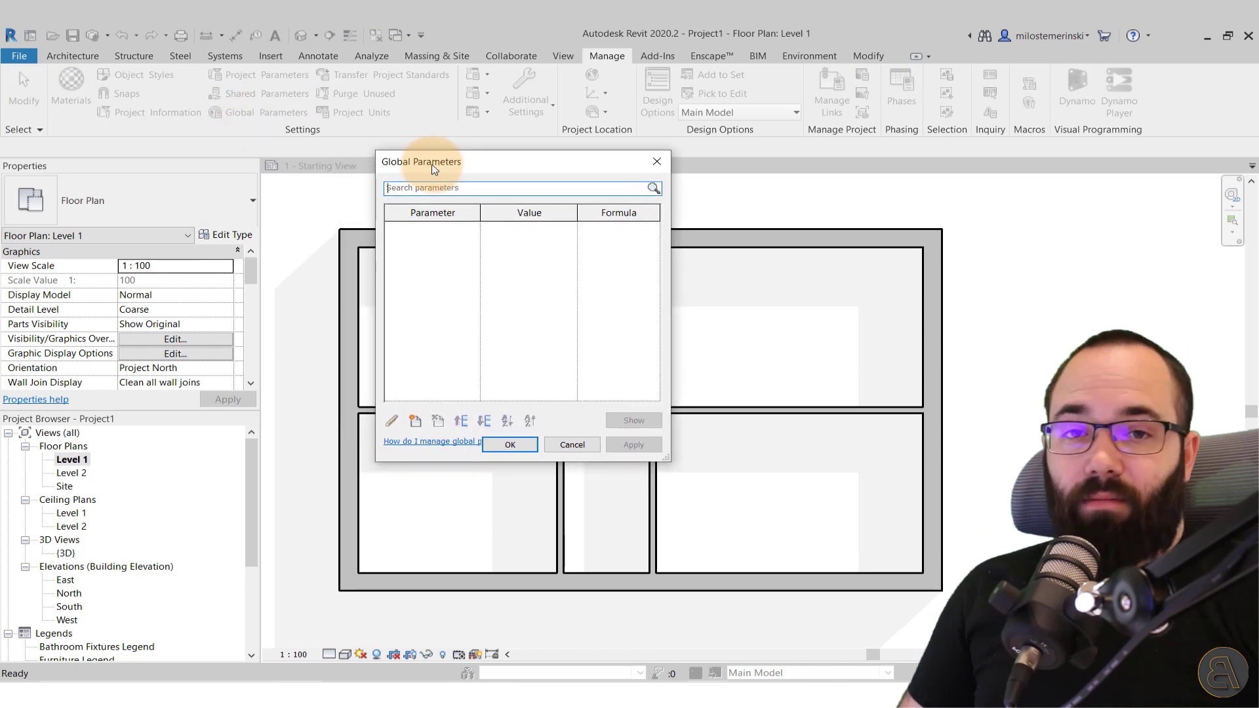
{"action": "left_click", "coordinate": [415, 422]}
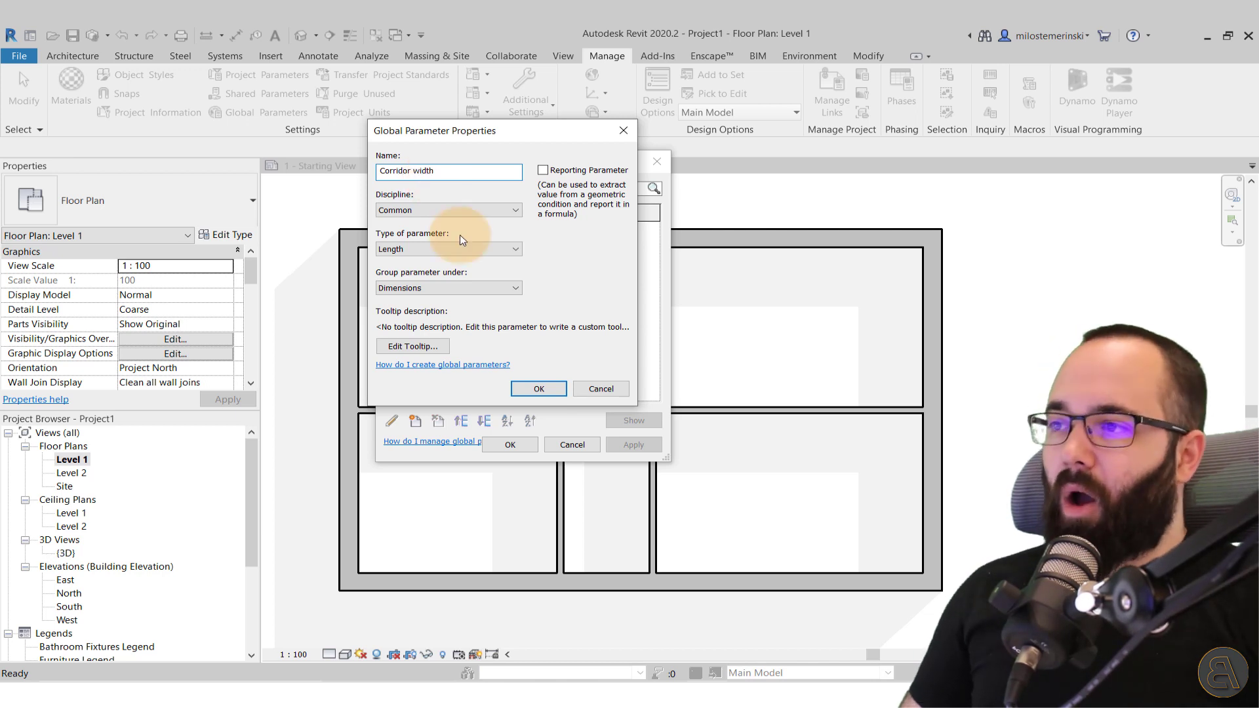
{"action": "left_click", "coordinate": [434, 215]}
{"action": "left_click", "coordinate": [433, 212]}
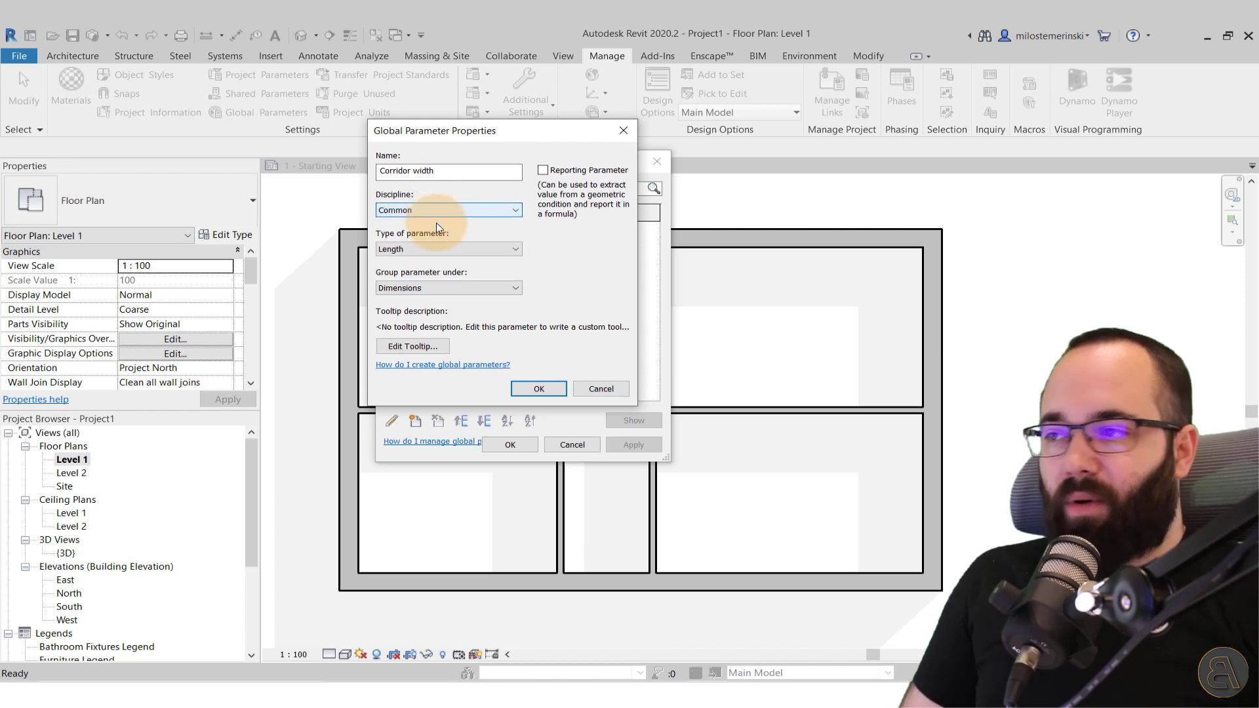
{"action": "left_click", "coordinate": [402, 253]}
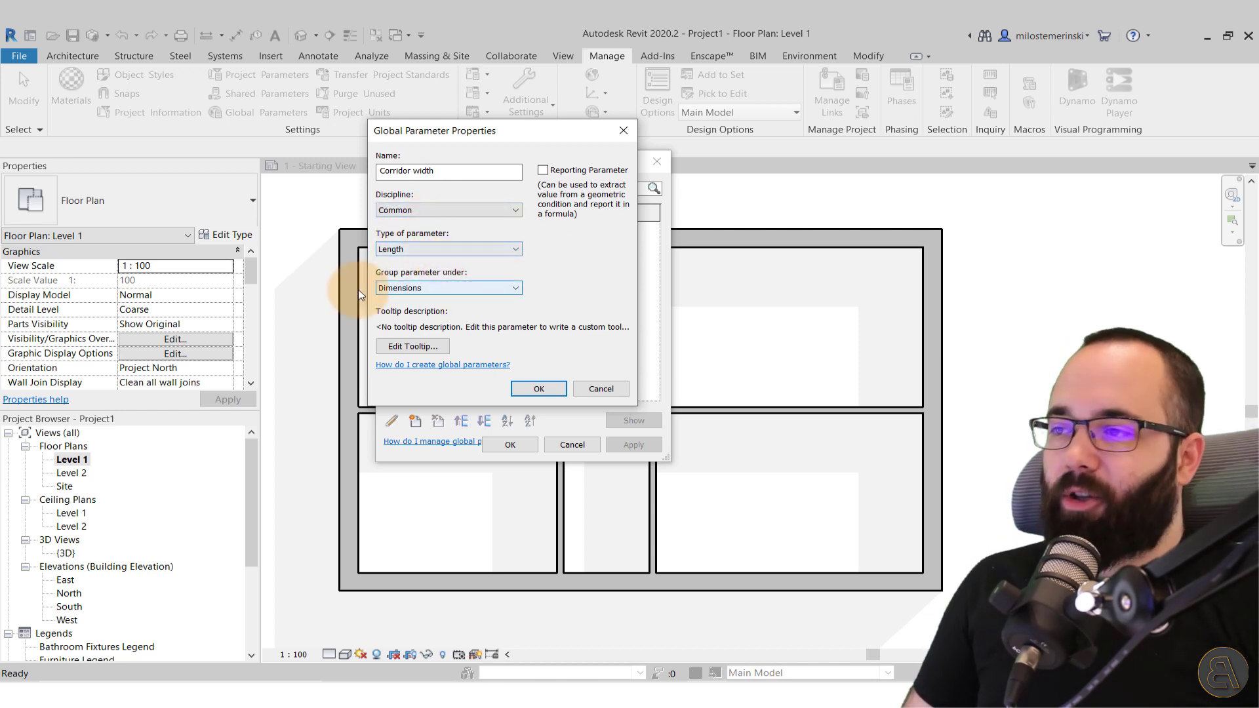
{"action": "key", "text": "Tab"}
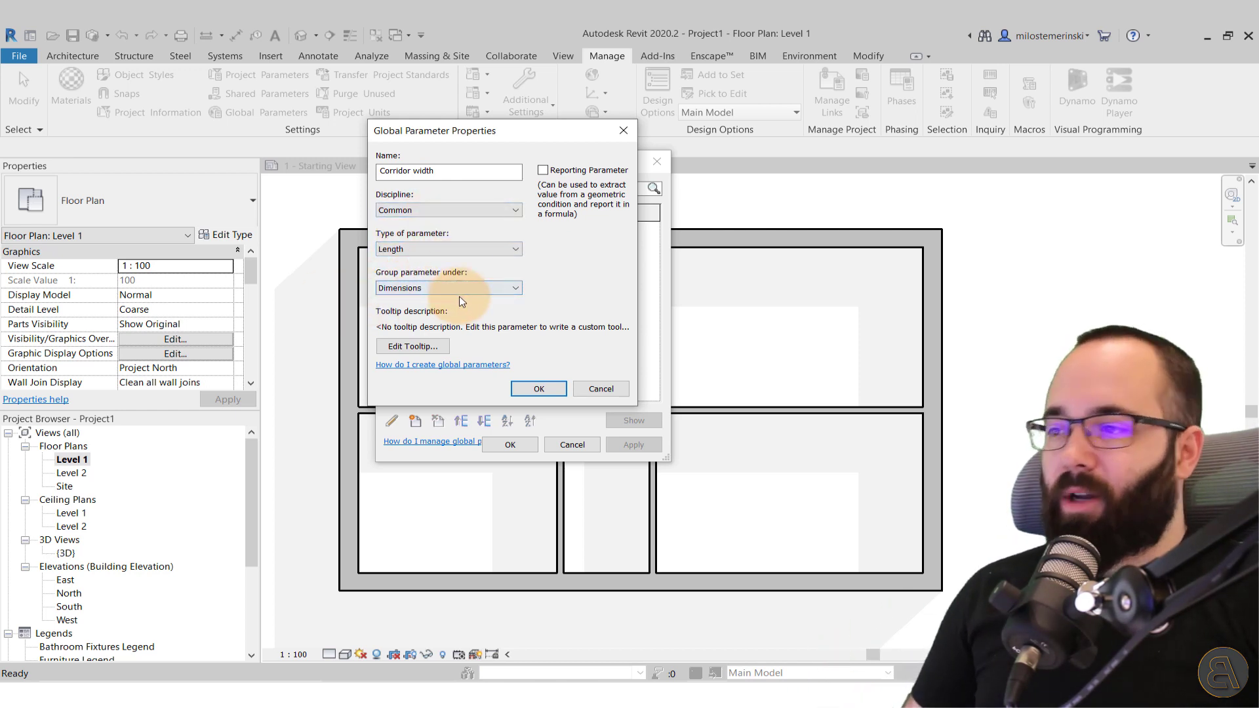
{"action": "left_click", "coordinate": [538, 390]}
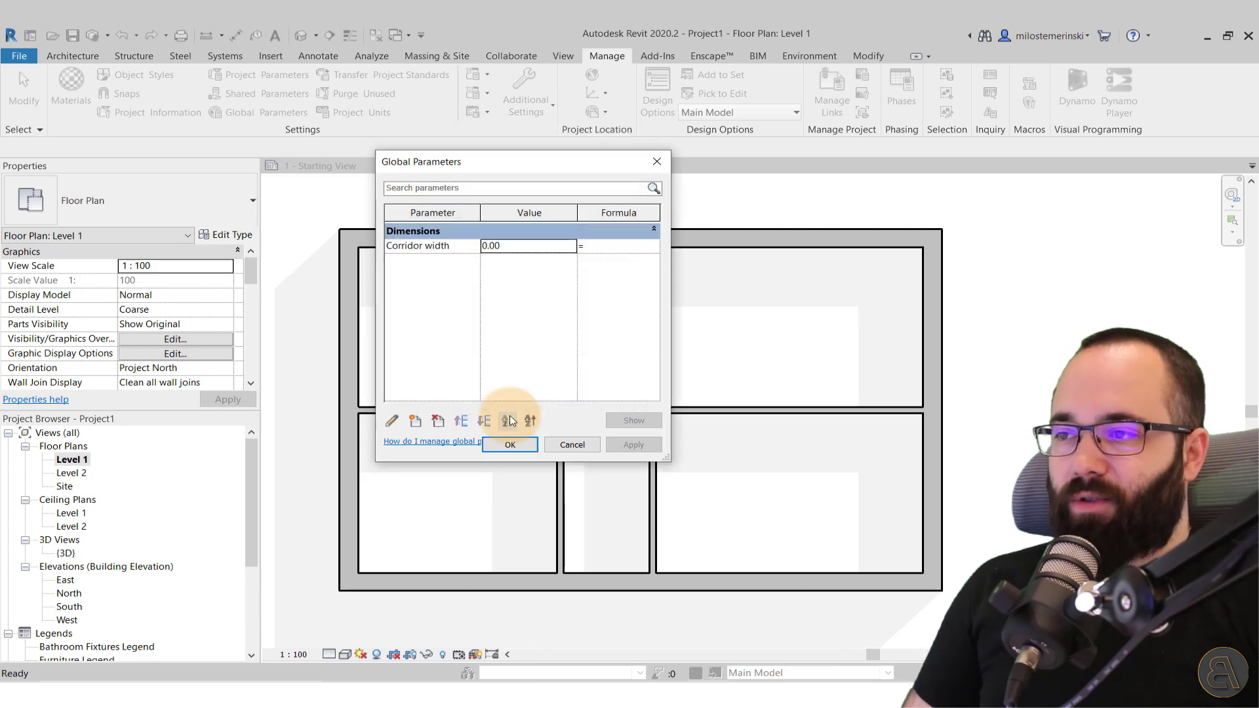
- Set the Corridor width global parameter to 160
{"action": "left_click", "coordinate": [510, 248]}
{"action": "double_click", "coordinate": [511, 247]}
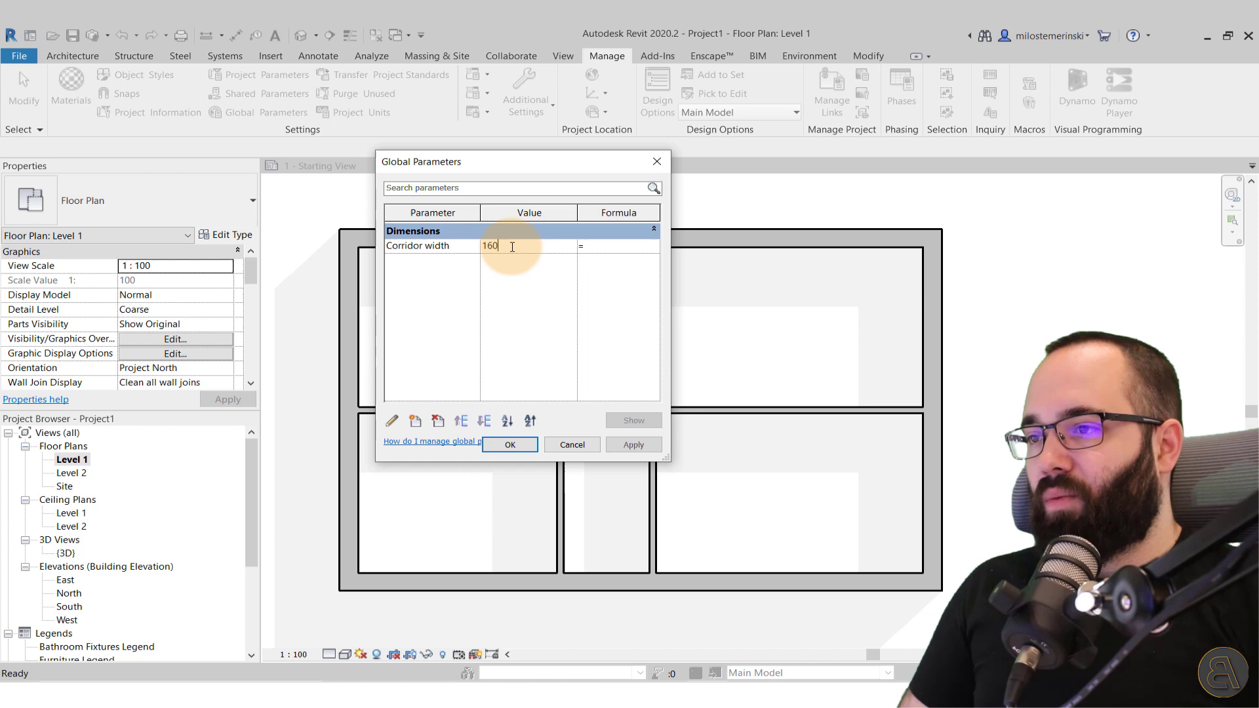
{"action": "type", "text": "160"}
{"action": "key", "text": "Return"}
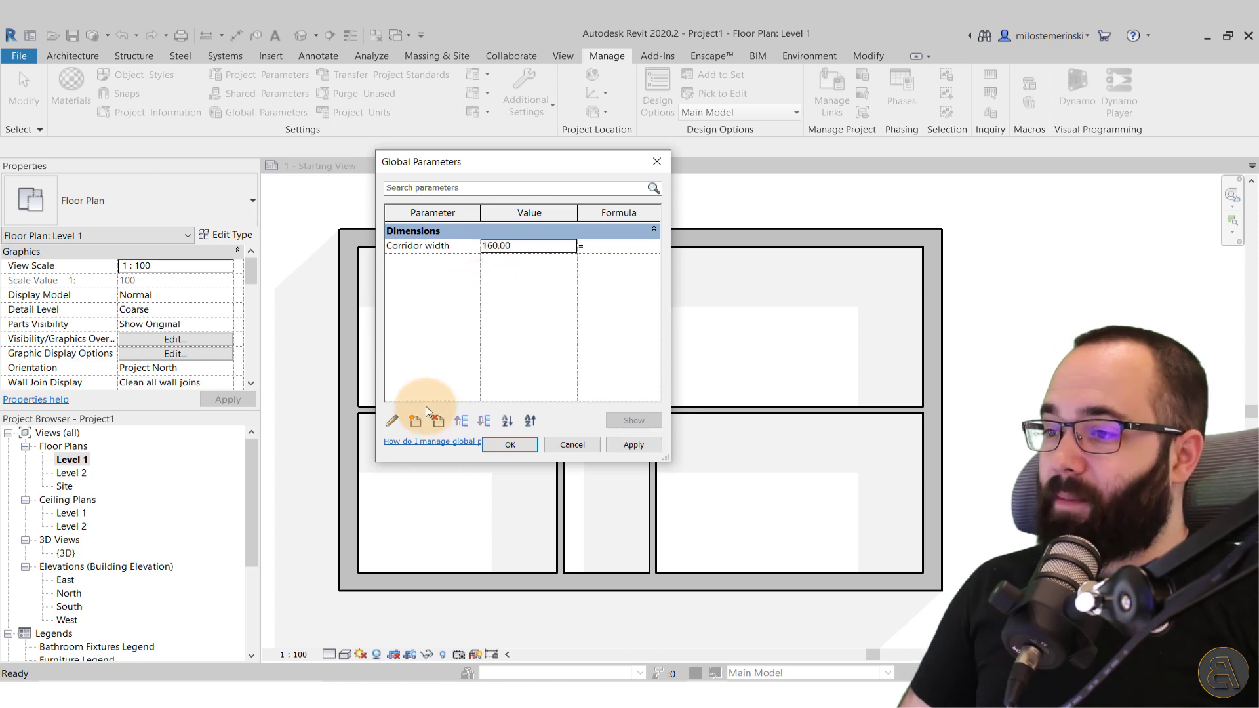
- Add a Length global parameter named Door offset under Dimensions, set it to 65, and check the saved parameter list
{"action": "left_click", "coordinate": [415, 420]}
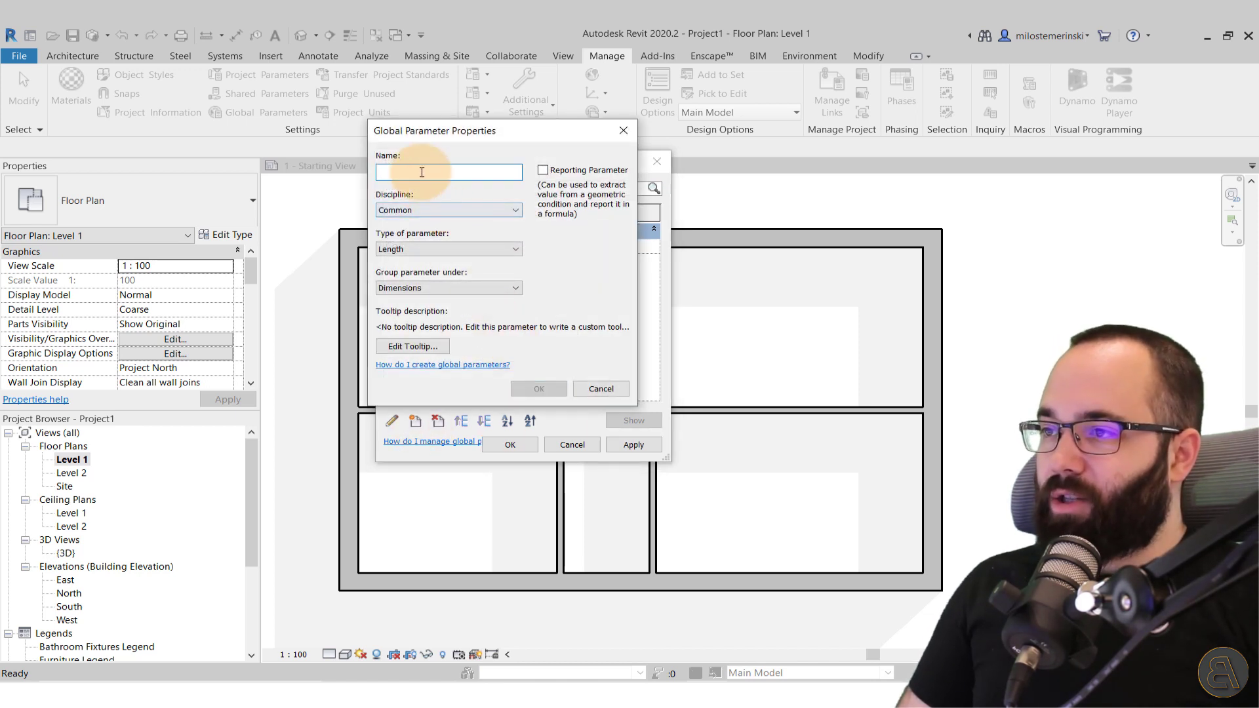
{"action": "type", "text": "Door offset"}
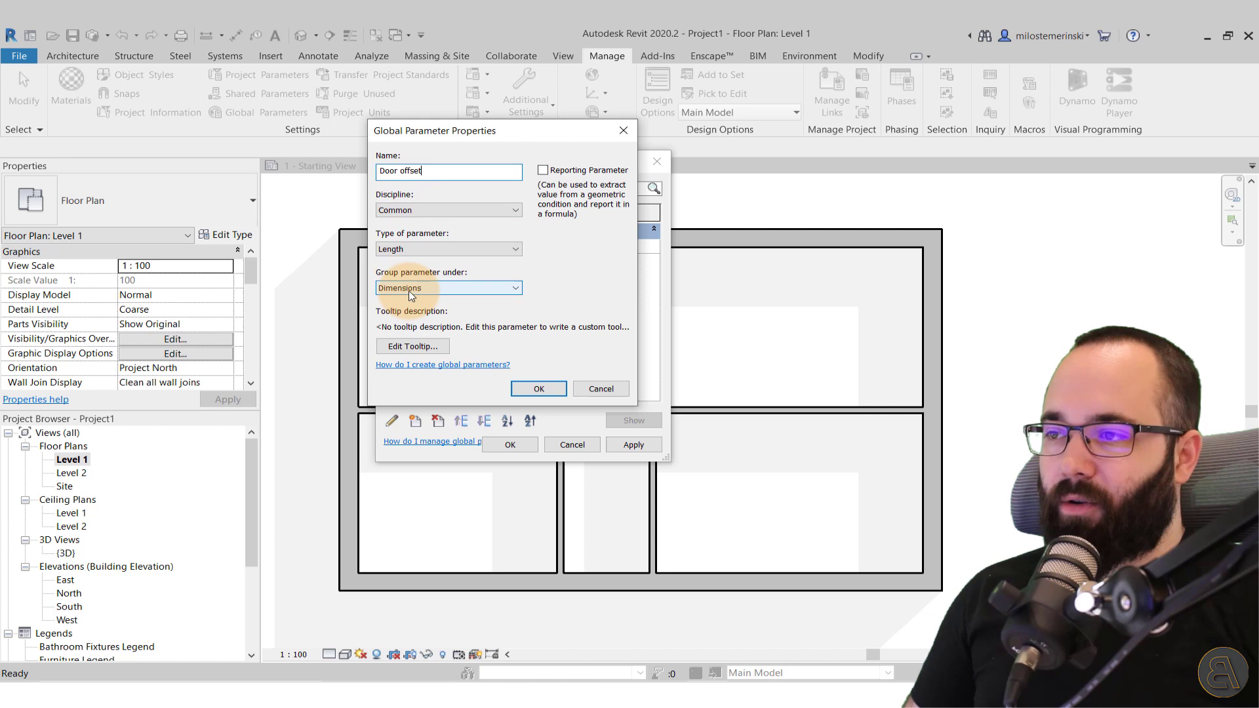
{"action": "left_click", "coordinate": [538, 388]}
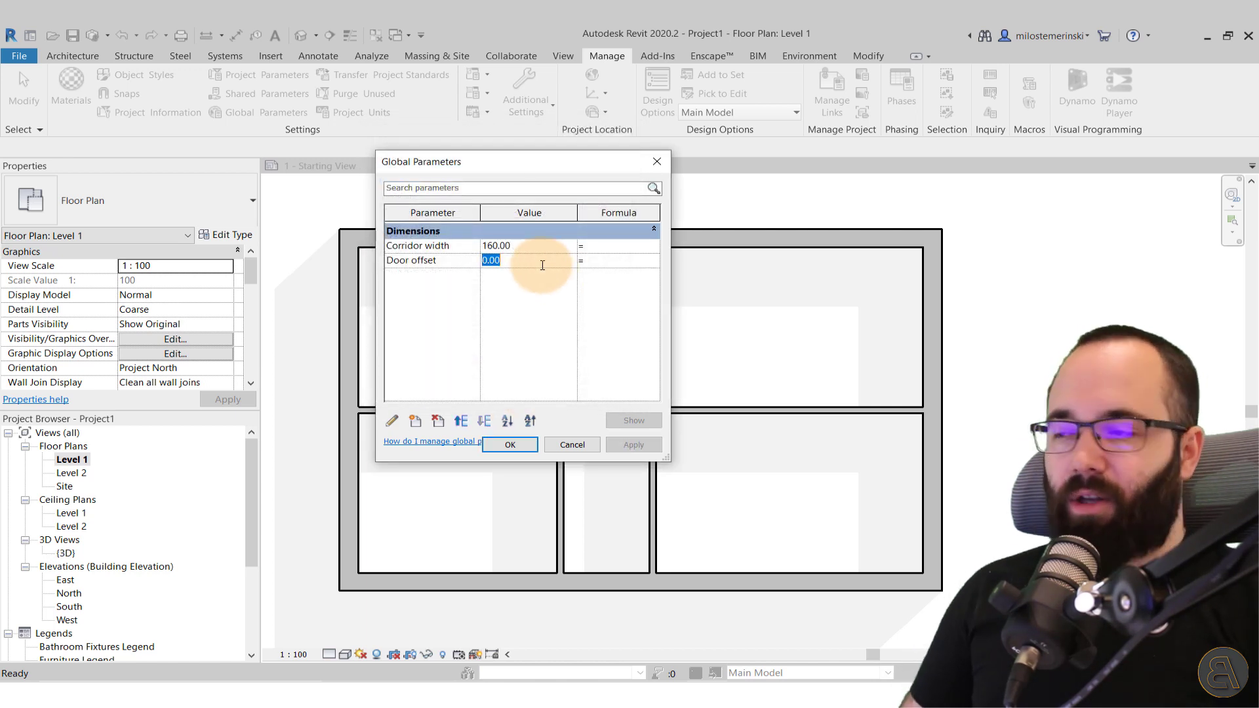
{"action": "left_click", "coordinate": [528, 448]}
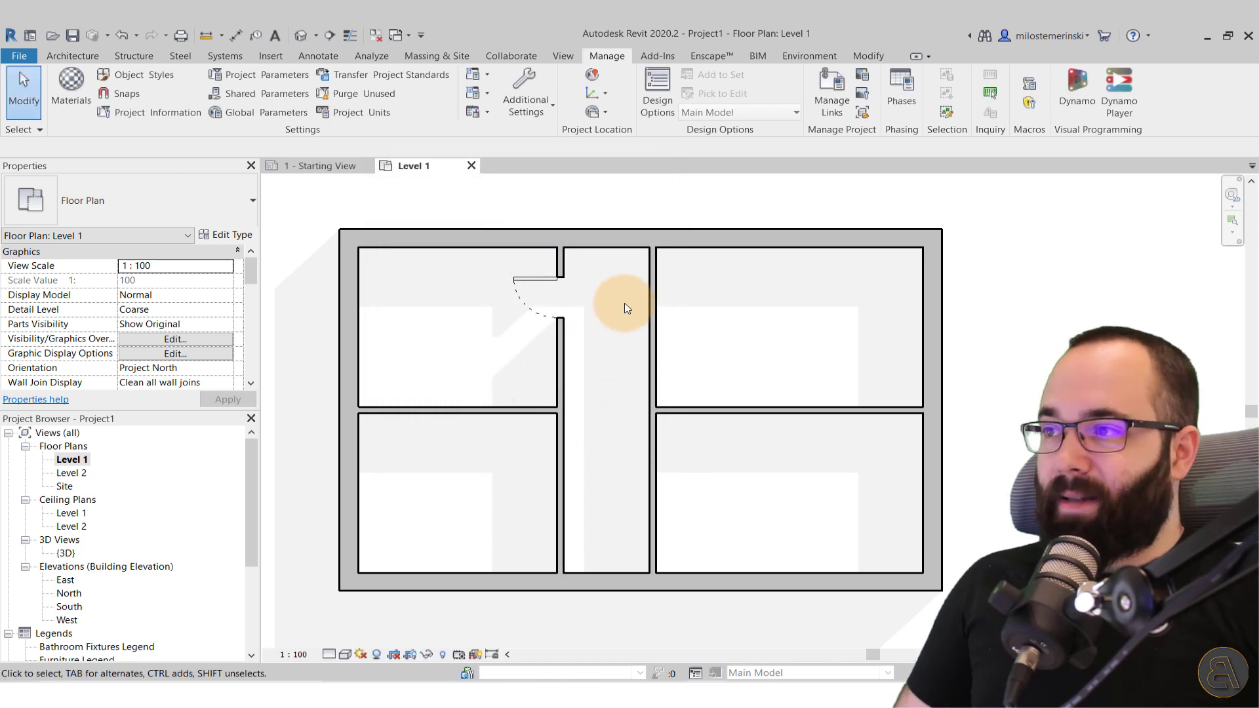
{"action": "left_click", "coordinate": [255, 113]}
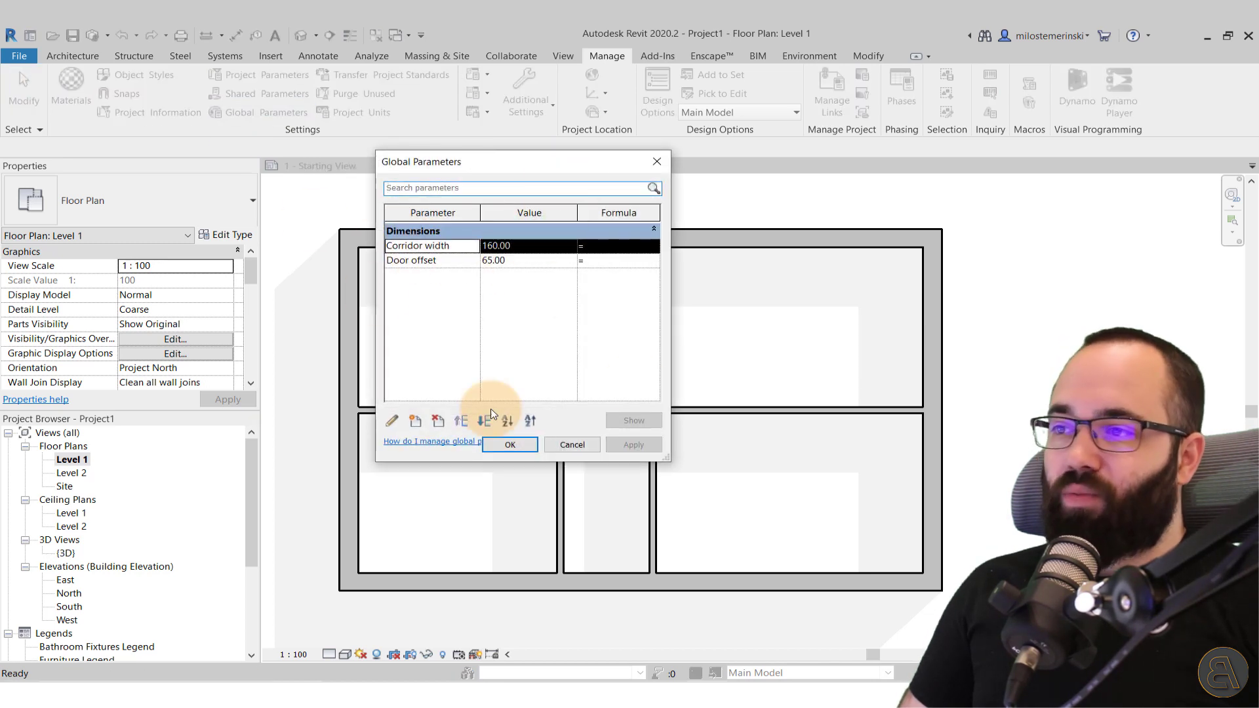
{"action": "left_click", "coordinate": [655, 164]}
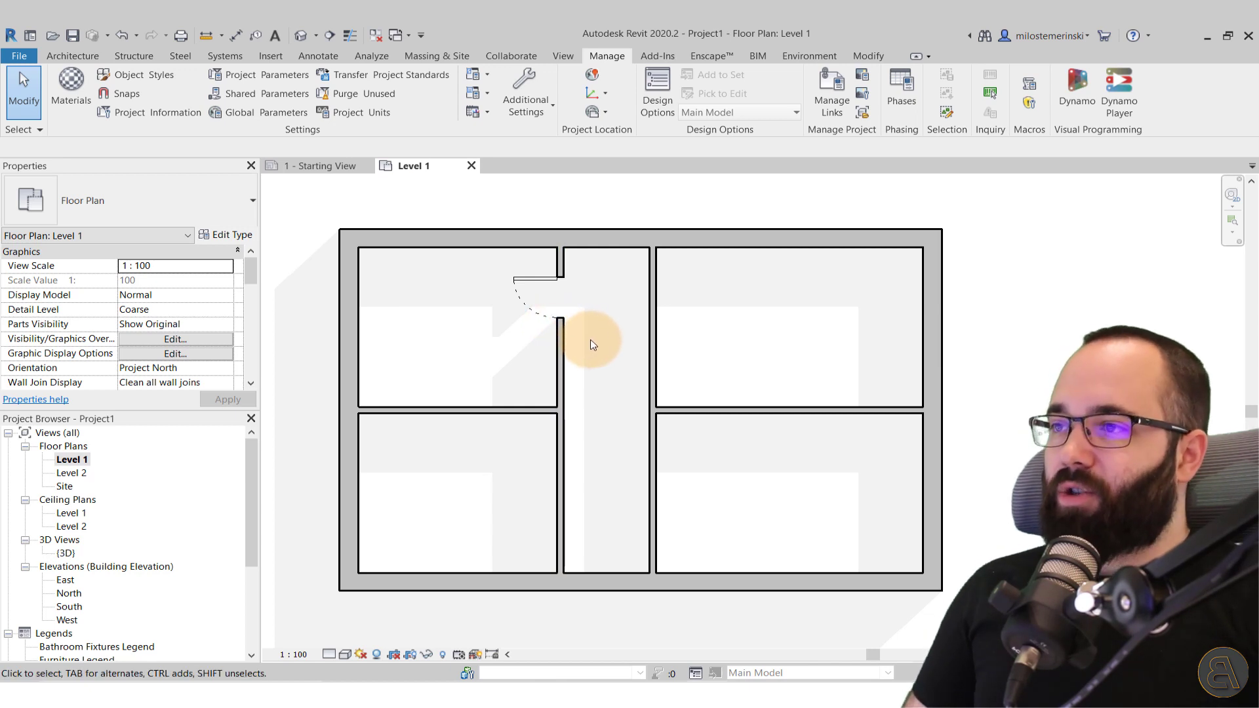
- Place 80 x 210cm doors from the corridor into the lower-left, lower-right and upper-right rooms, each swinging into its room
{"action": "left_click", "coordinate": [73, 56]}
{"action": "left_click", "coordinate": [110, 94]}
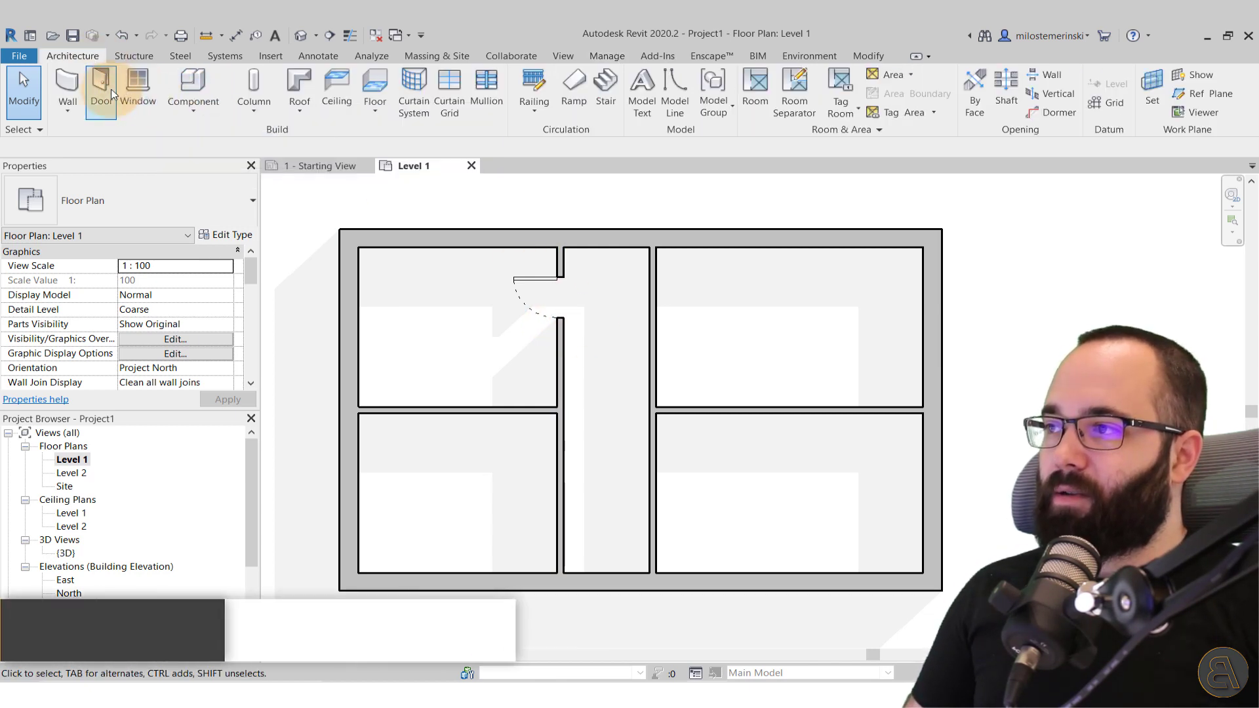
{"action": "left_click", "coordinate": [557, 459]}
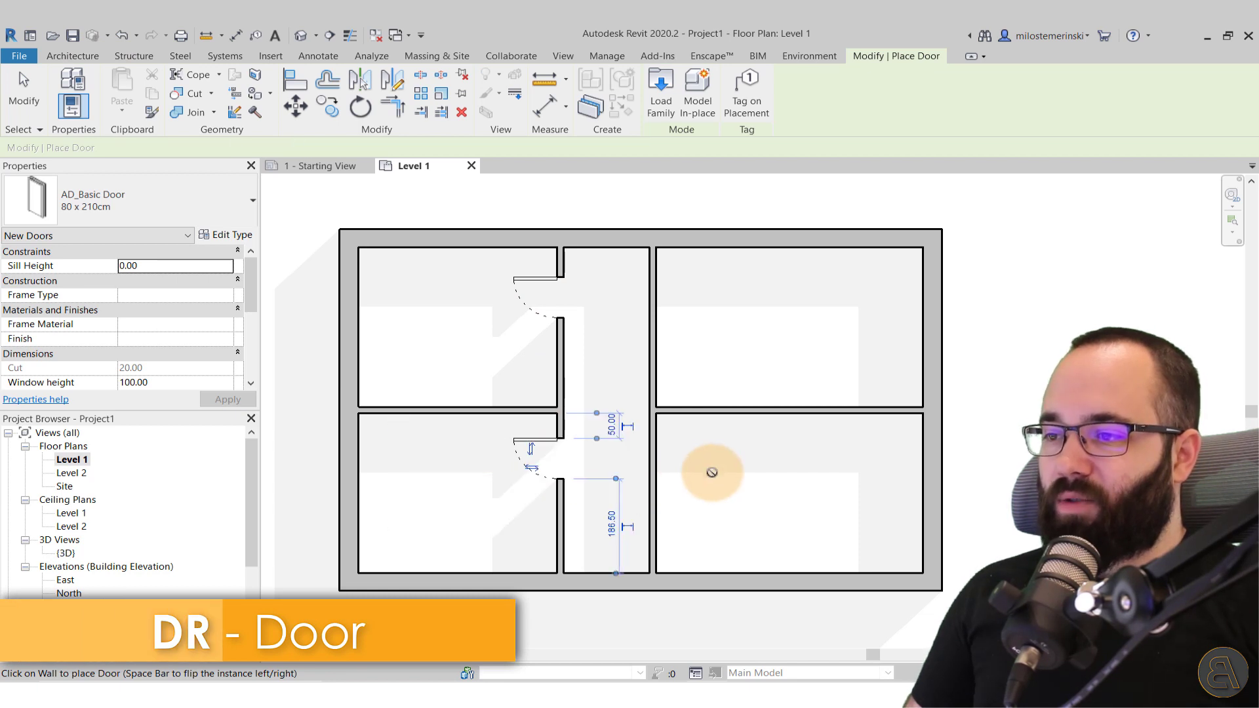
{"action": "left_click", "coordinate": [659, 457]}
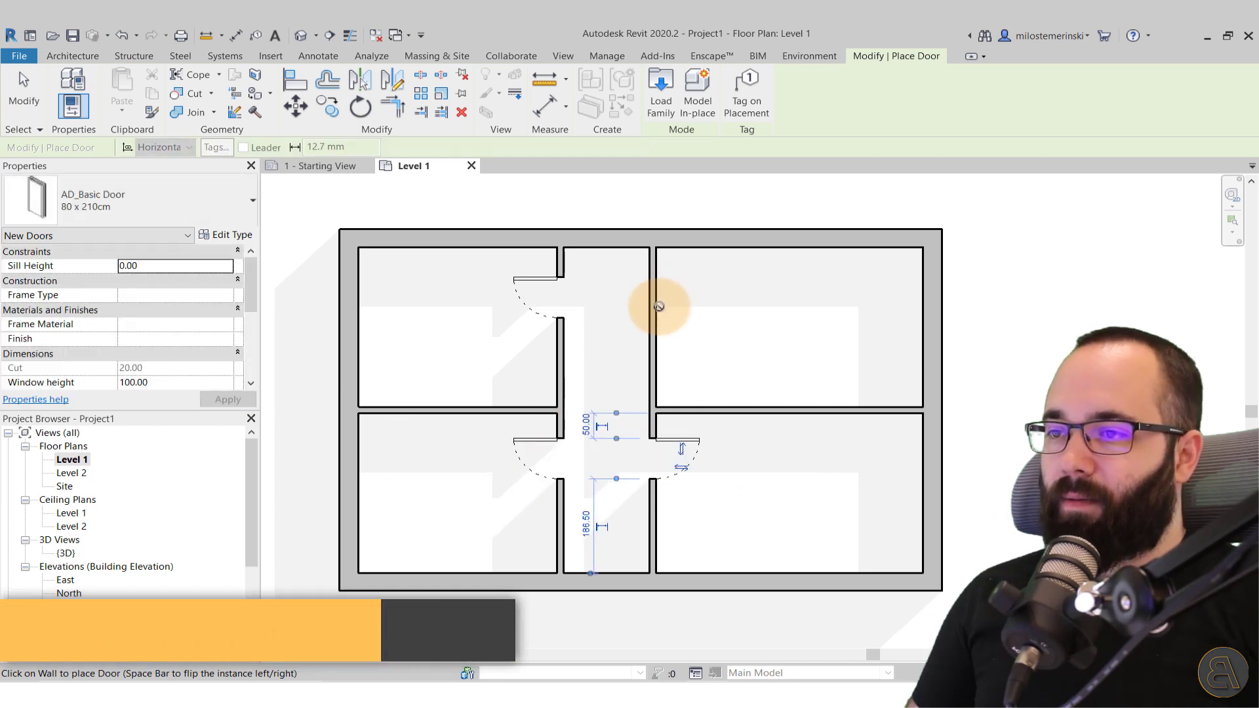
{"action": "left_click", "coordinate": [659, 298]}
{"action": "key", "text": "Escape"}
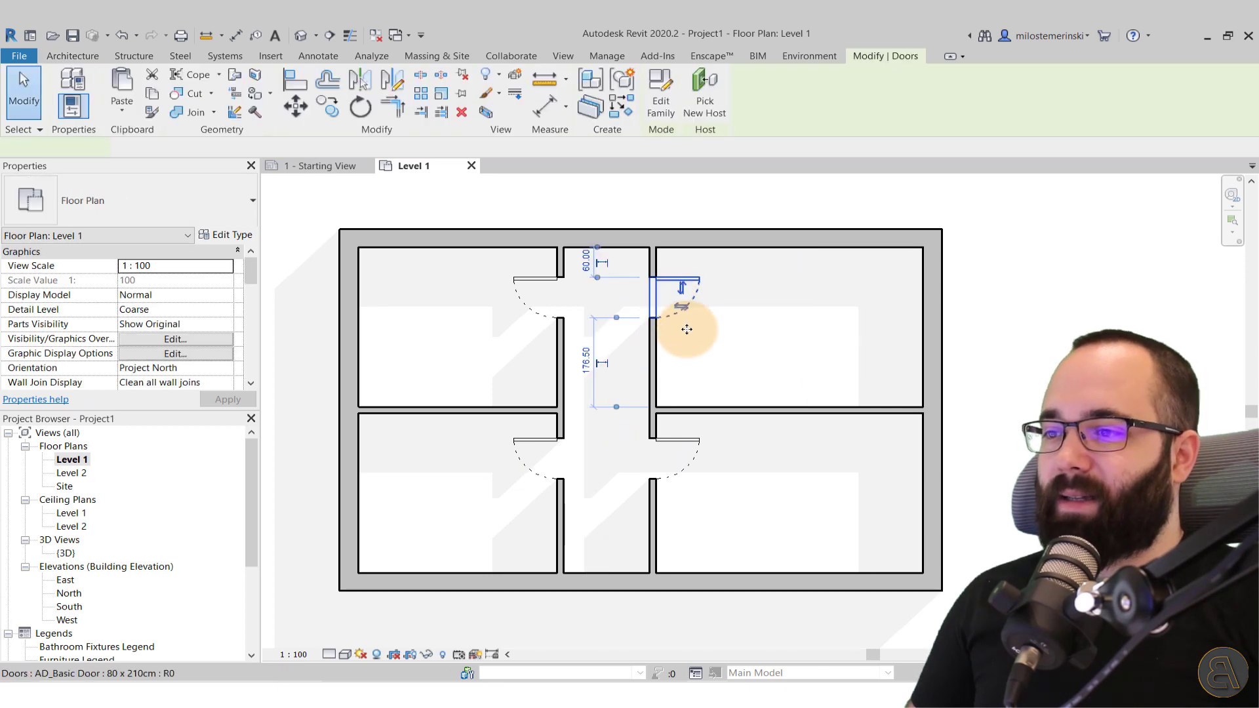
- Shift both doors in the right corridor wall downward, placing the upper one about 106.5 from the top exterior wall
{"action": "left_click", "coordinate": [675, 441]}
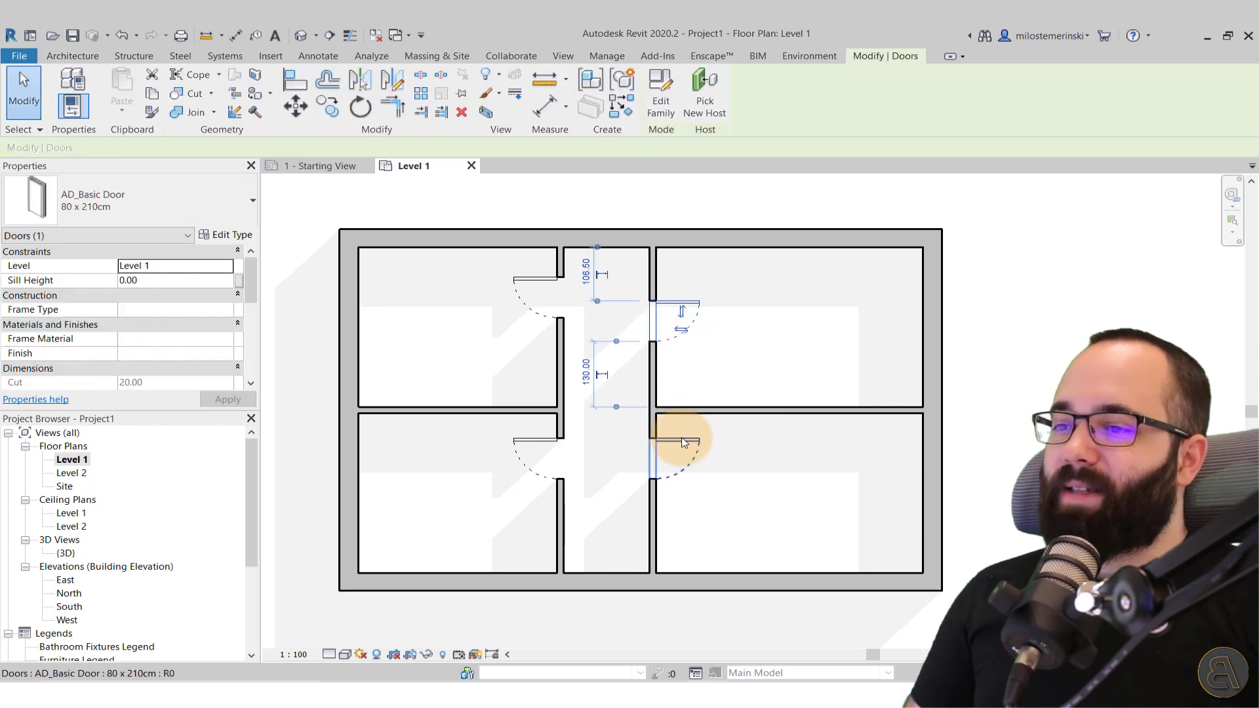
{"action": "left_click", "coordinate": [615, 372]}
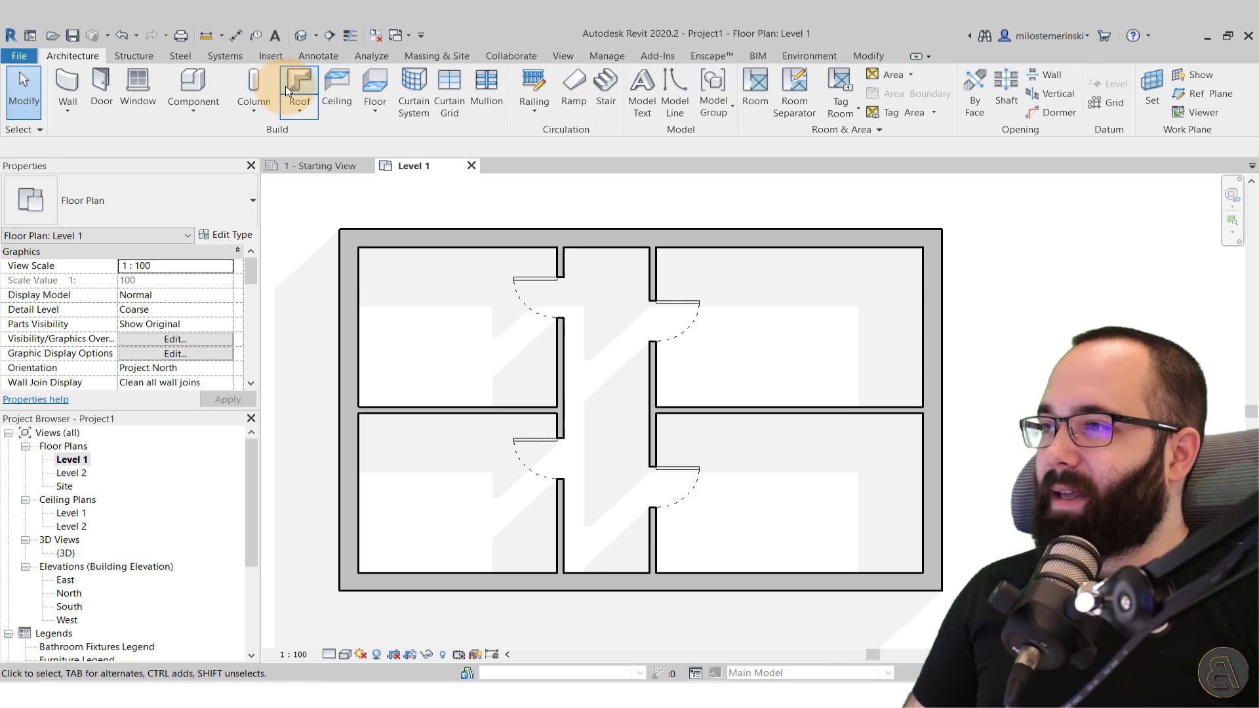
- Add aligned dimensions from the top exterior wall's inner face to the nearest opening edge of the upper-left and upper-right doors
{"action": "left_click", "coordinate": [235, 35]}
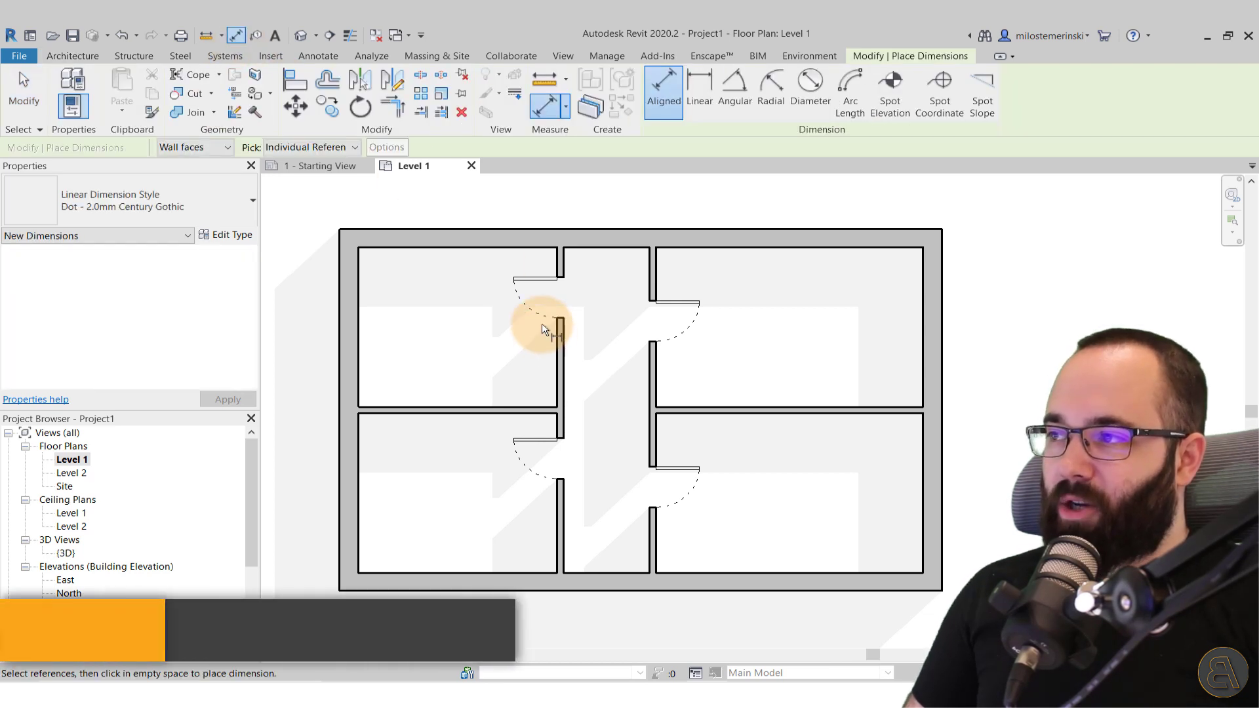
{"action": "left_click", "coordinate": [519, 248]}
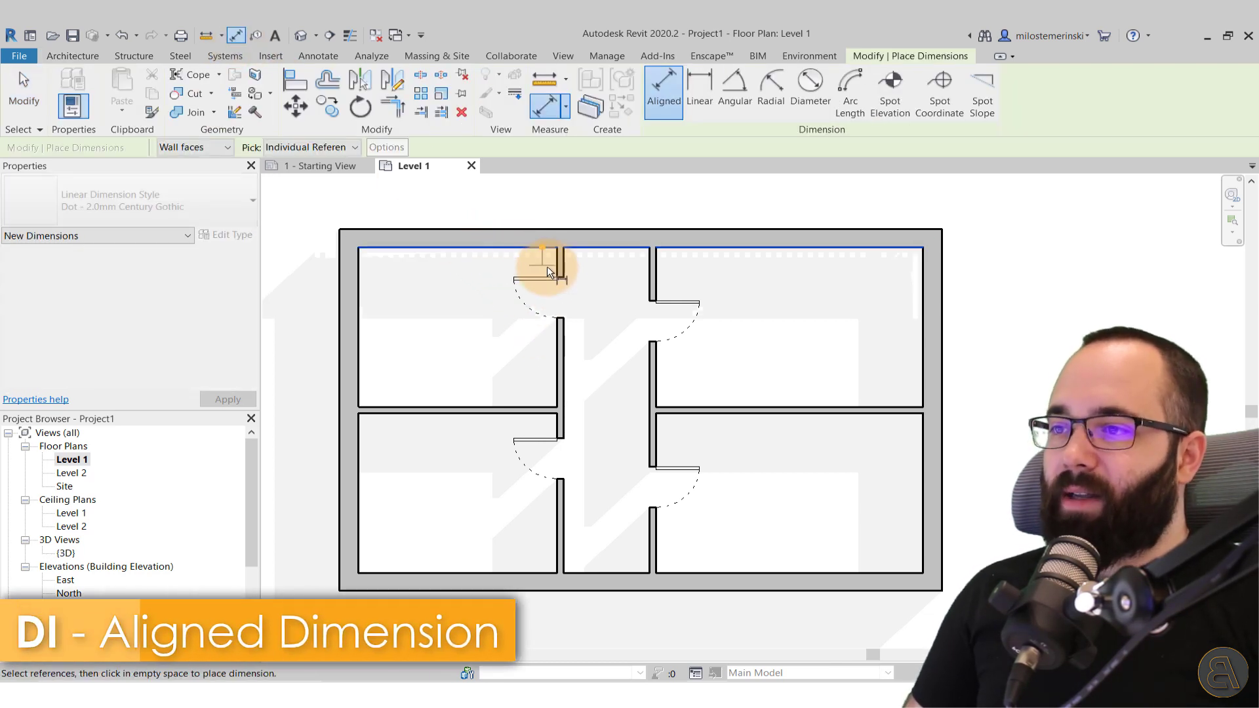
{"action": "left_click", "coordinate": [559, 279]}
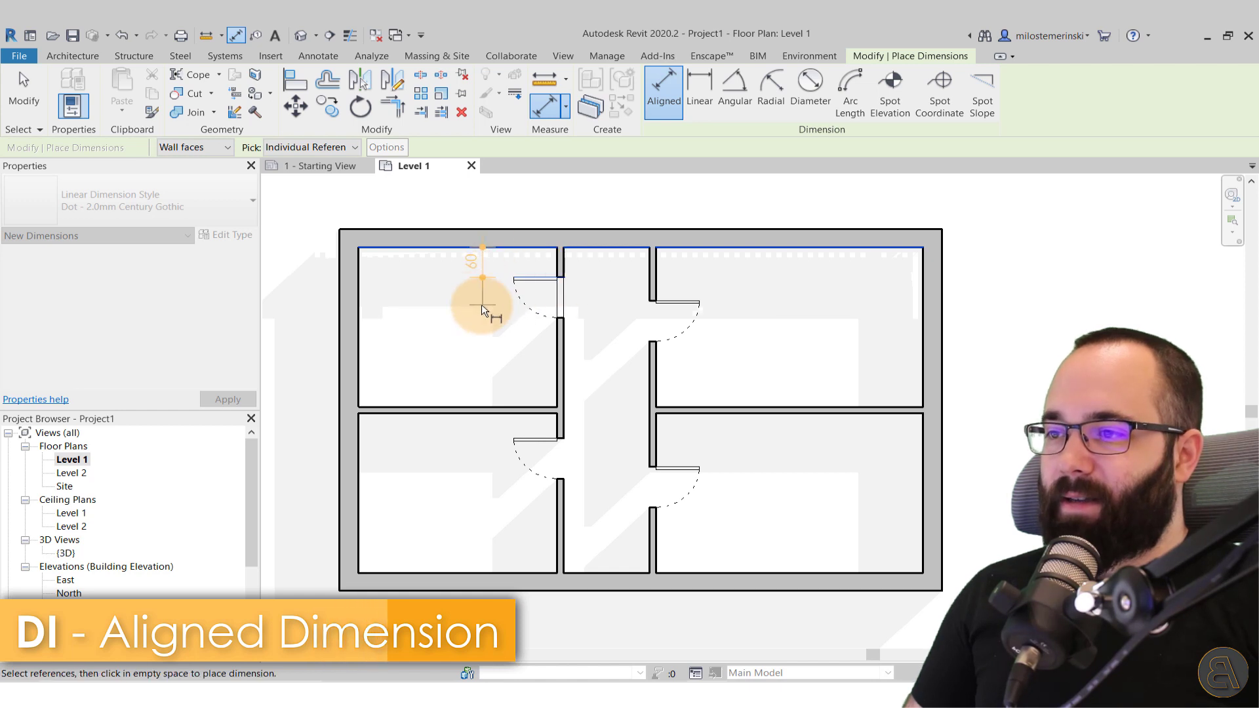
{"action": "left_click", "coordinate": [463, 318]}
{"action": "left_click", "coordinate": [701, 249]}
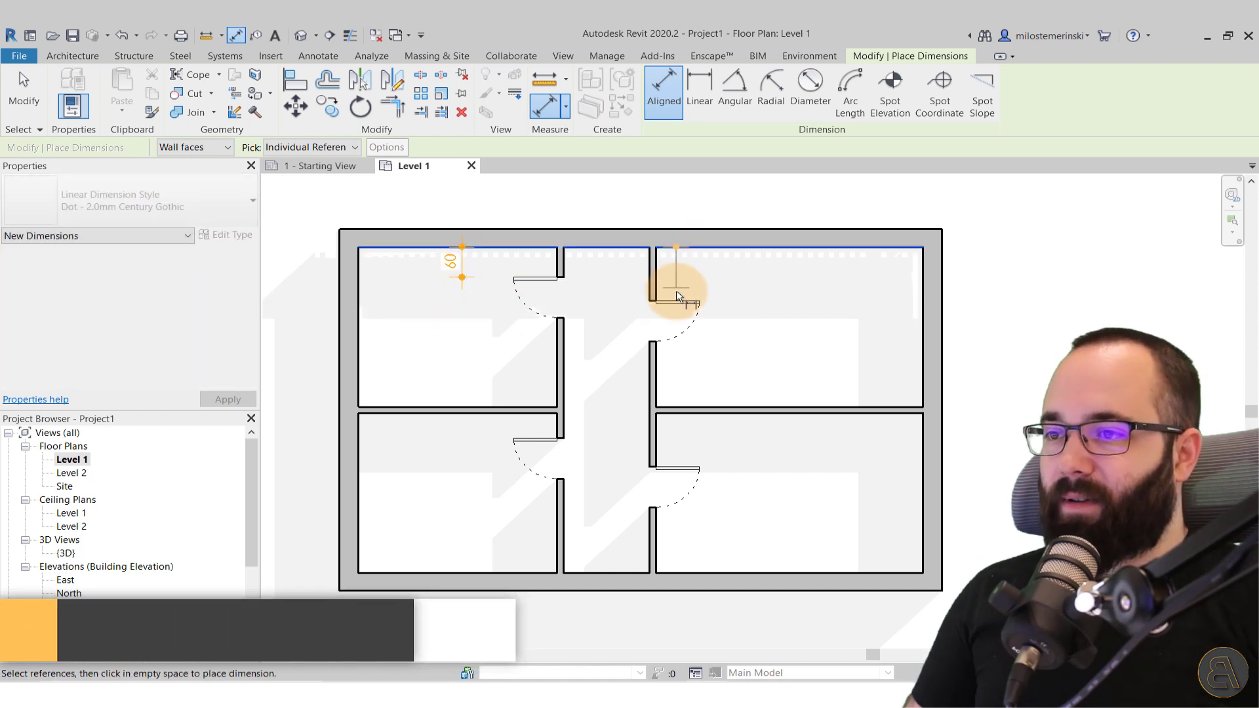
{"action": "left_click", "coordinate": [672, 301]}
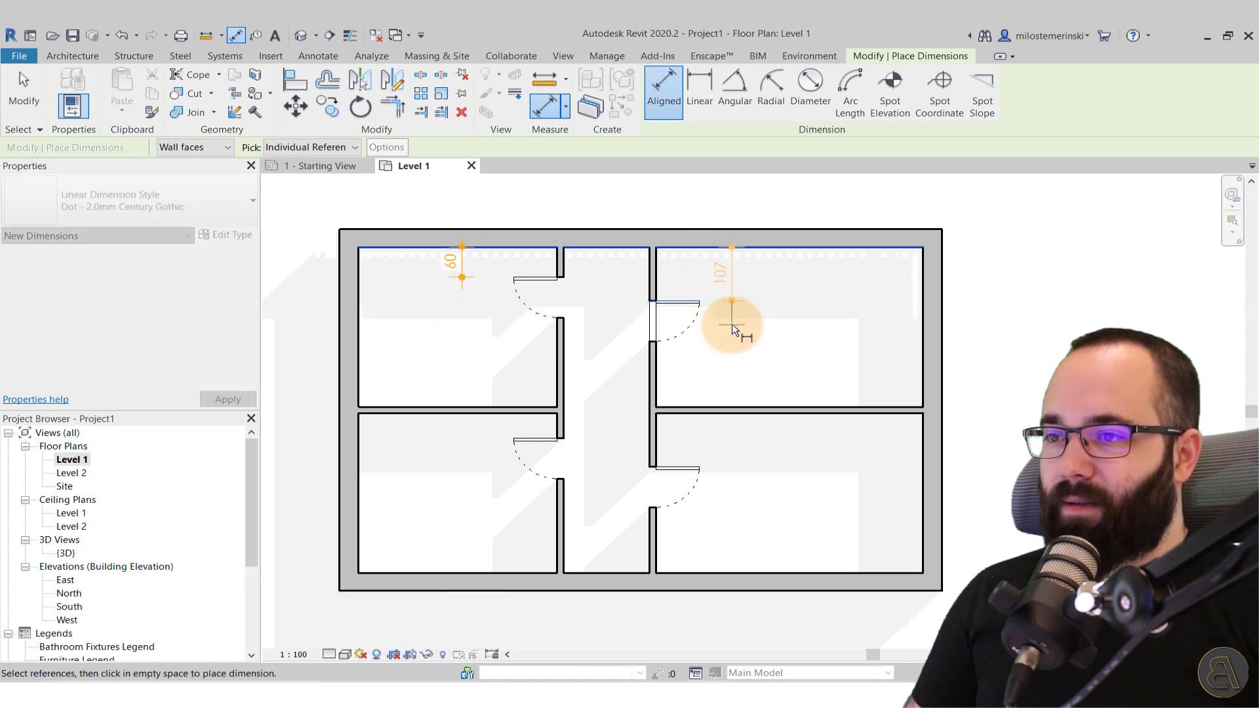
{"action": "key", "text": "Escape"}
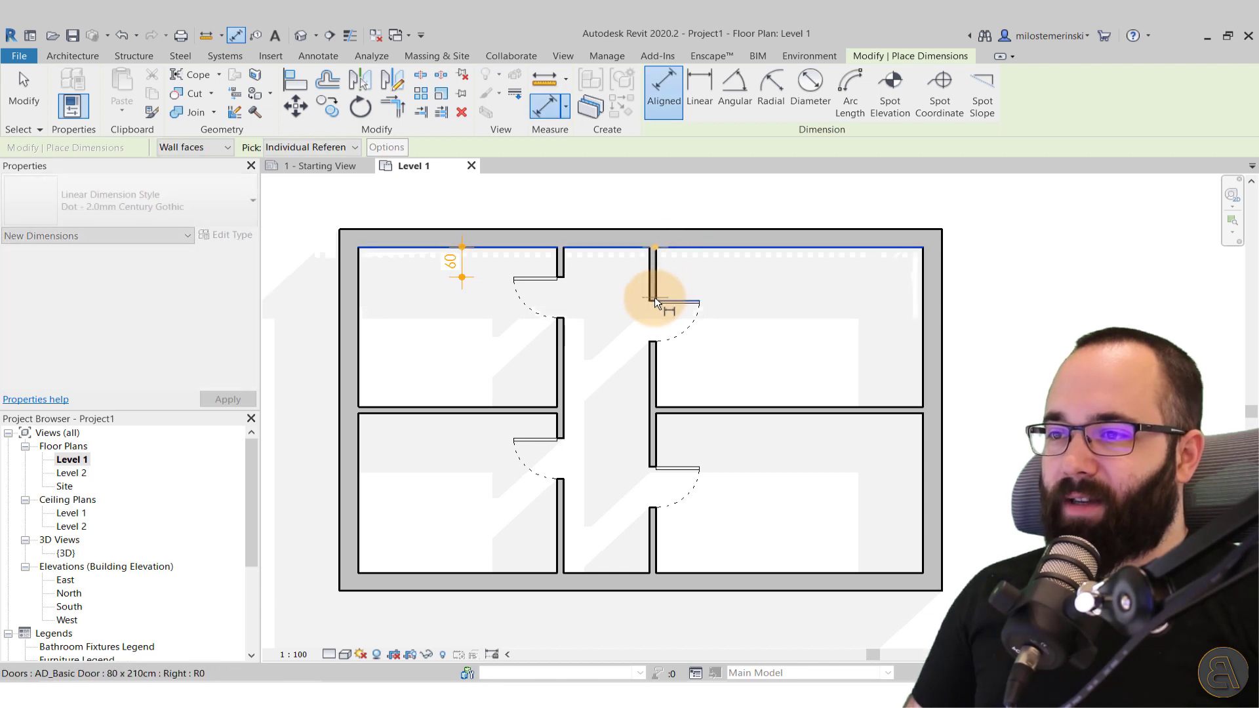
{"action": "left_click", "coordinate": [649, 300]}
{"action": "left_click", "coordinate": [738, 328]}
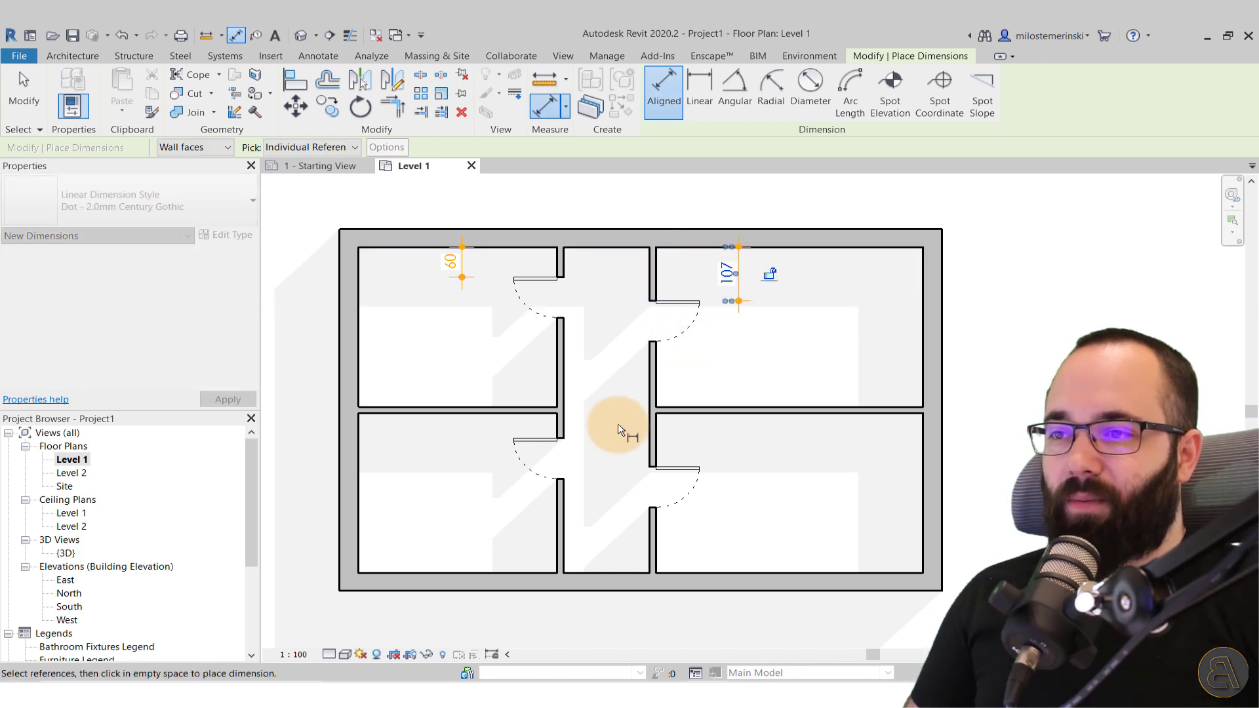
- Dimension the two lower doors from the lower faces of the room partition walls to their nearest opening edges
{"action": "left_click", "coordinate": [524, 414]}
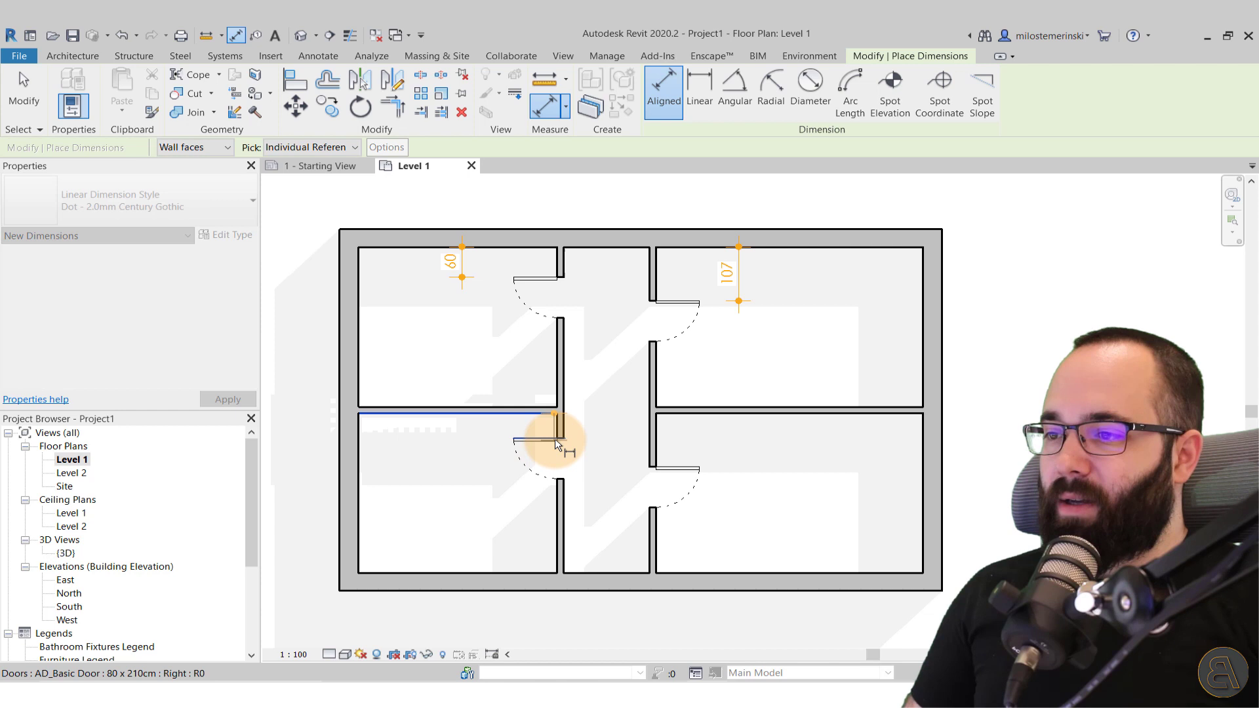
{"action": "left_click", "coordinate": [560, 438]}
{"action": "left_click", "coordinate": [475, 435]}
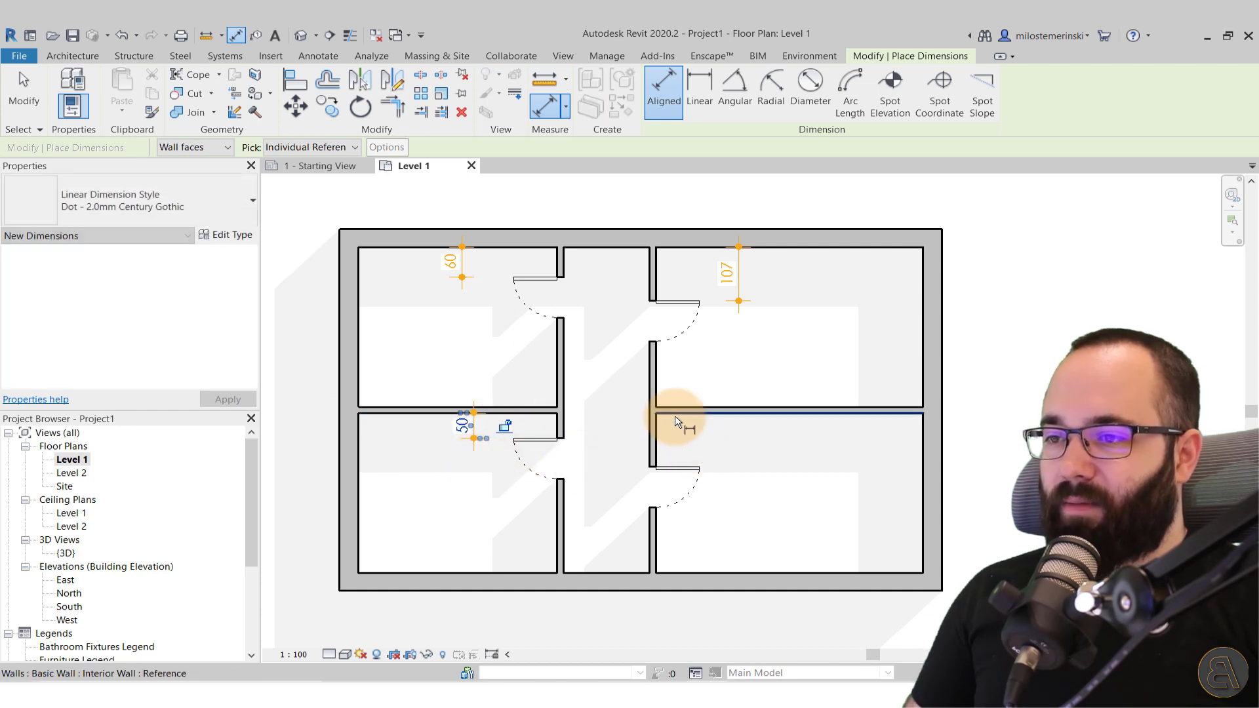
{"action": "left_click", "coordinate": [677, 421]}
{"action": "left_click", "coordinate": [666, 463]}
{"action": "left_click", "coordinate": [736, 500]}
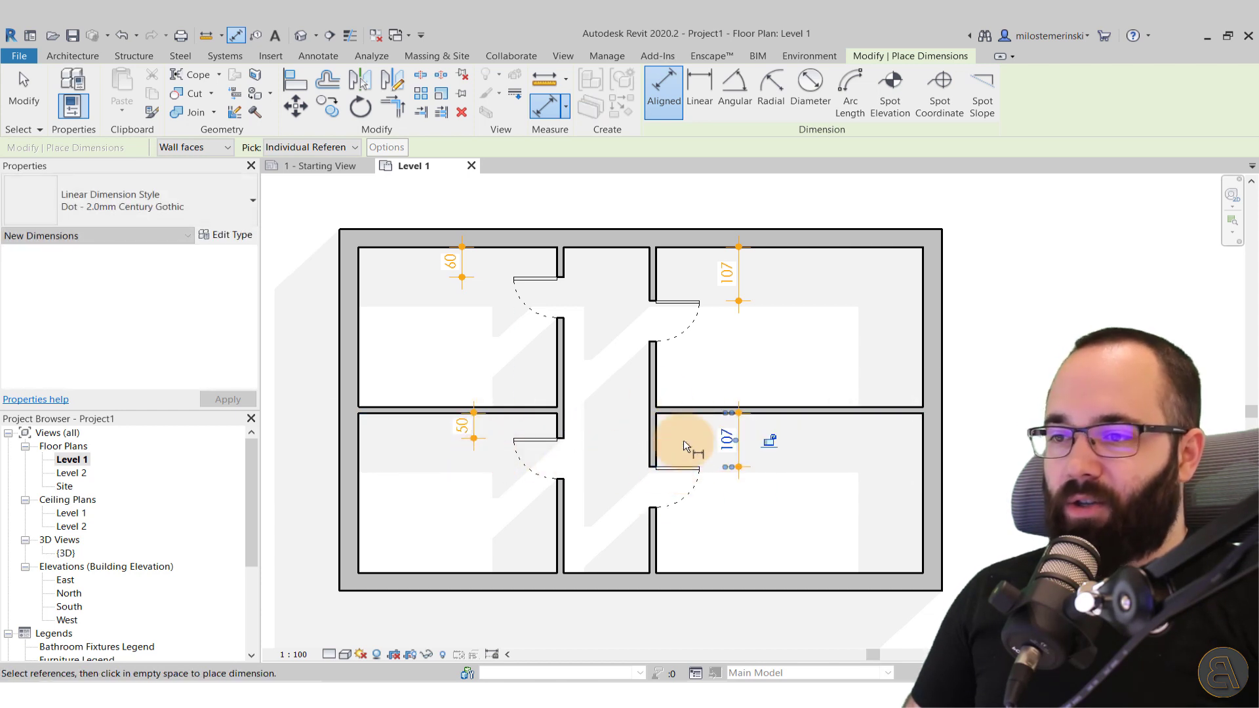
- Dimension the clear corridor width between the inner faces of both corridor walls, placing the dimension above the building
{"action": "left_click", "coordinate": [563, 345]}
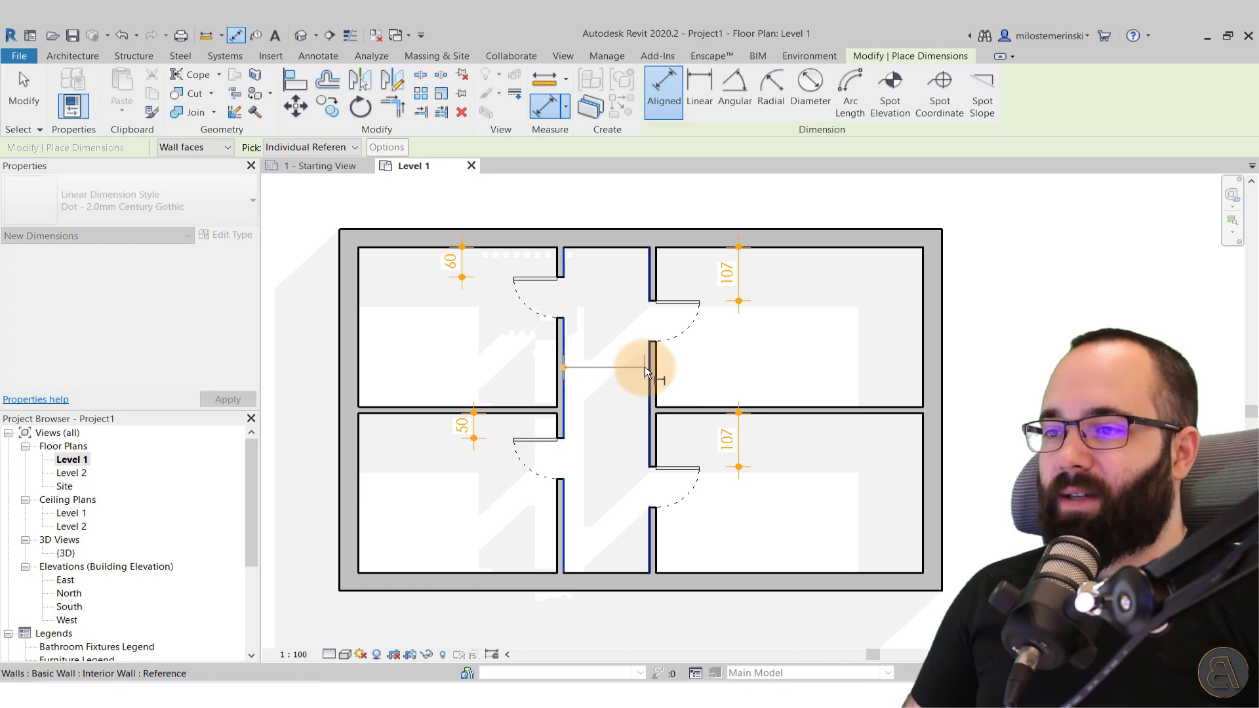
{"action": "left_click", "coordinate": [646, 367]}
{"action": "left_click", "coordinate": [694, 200]}
{"action": "scroll", "coordinate": [694, 200], "scroll_direction": "down", "scroll_amount": 2}
{"action": "middle_click_drag", "start_coordinate": [694, 200], "coordinate": [710, 296]}
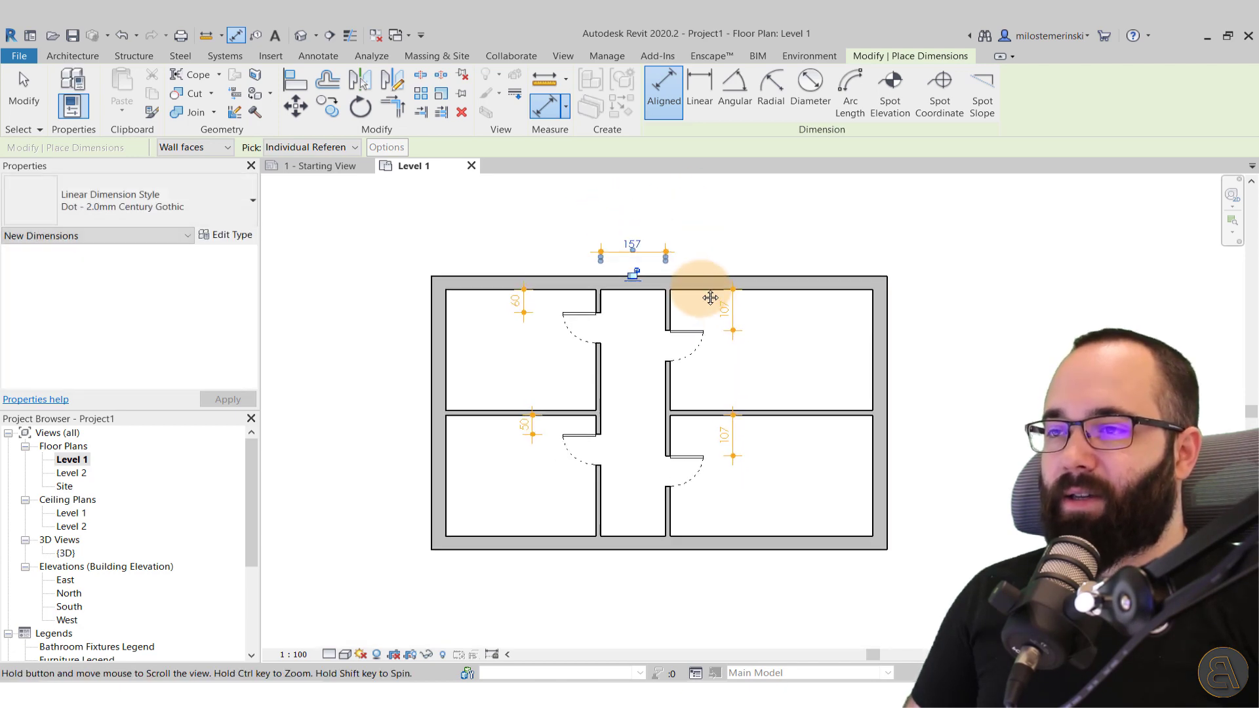
{"action": "scroll", "coordinate": [688, 289], "scroll_direction": "up", "scroll_amount": 2}
{"action": "key", "text": "Escape"}
{"action": "key", "text": "Escape"}
{"action": "left_click", "coordinate": [657, 290]}
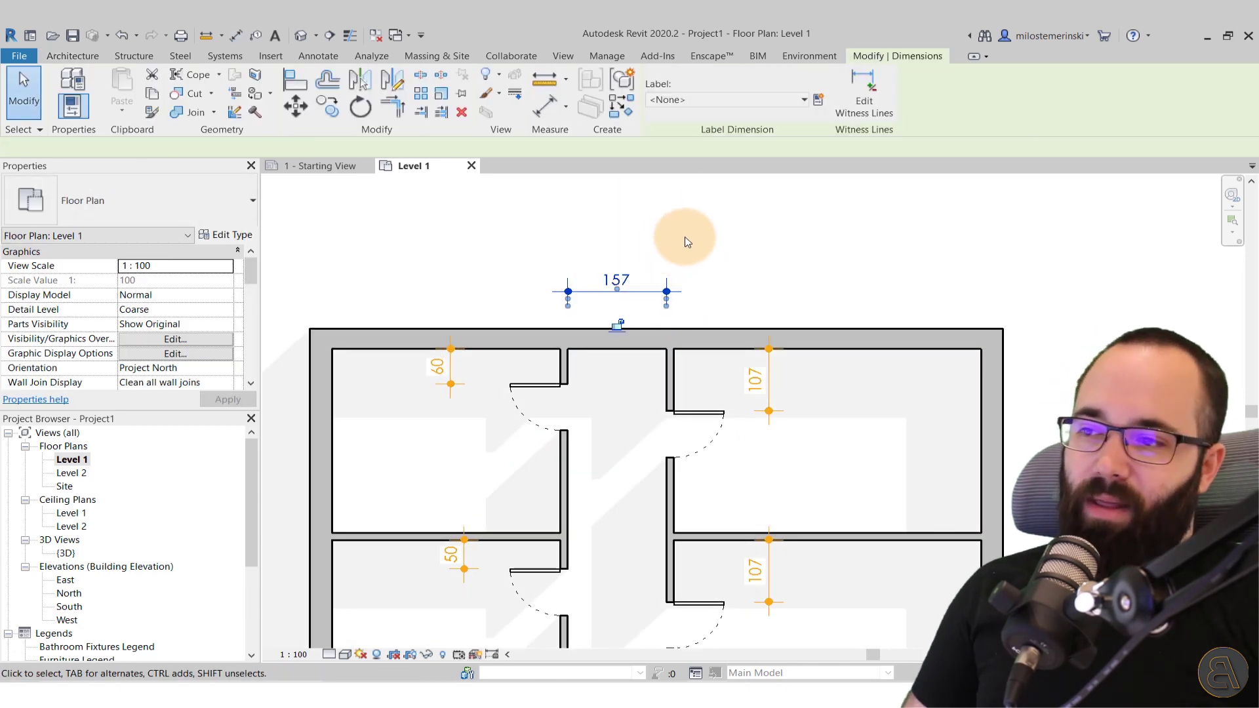
- Label all four door dimensions together with the Door offset global parameter
{"action": "scroll", "coordinate": [687, 243], "scroll_direction": "down", "scroll_amount": 1}
{"action": "left_click", "coordinate": [472, 306]}
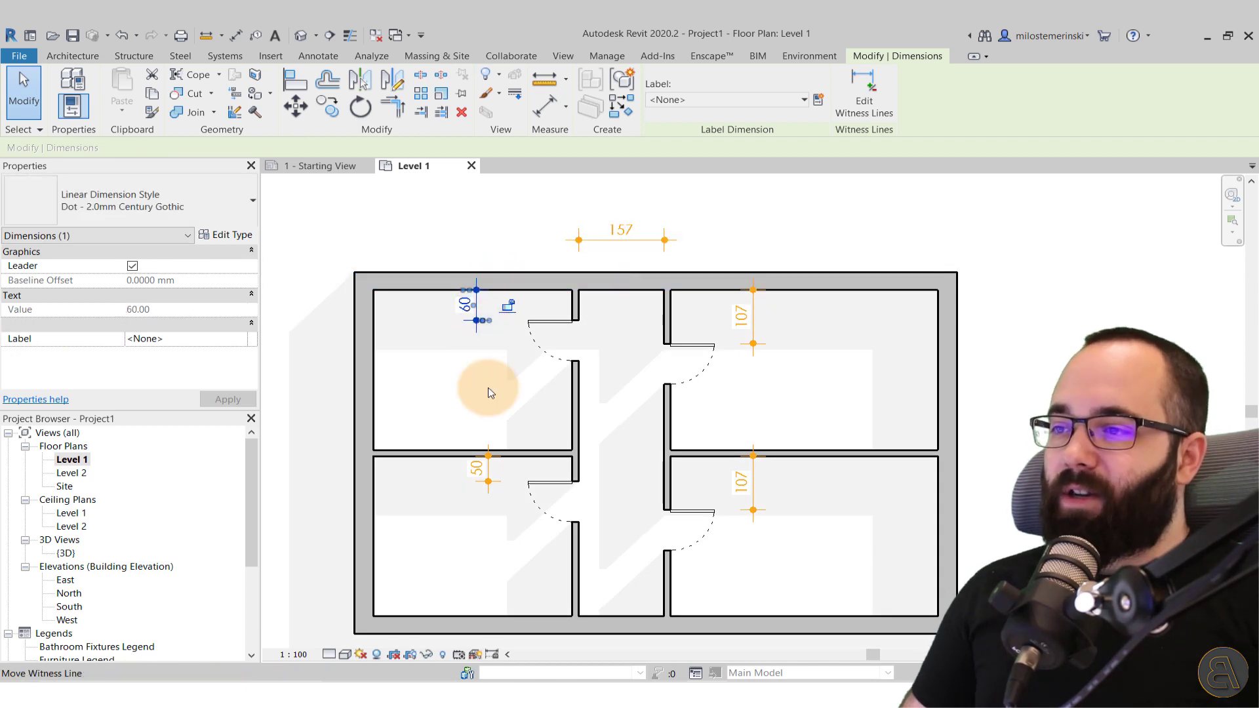
{"action": "left_click", "coordinate": [486, 482], "text": "ctrl"}
{"action": "left_click", "coordinate": [749, 478], "text": "ctrl"}
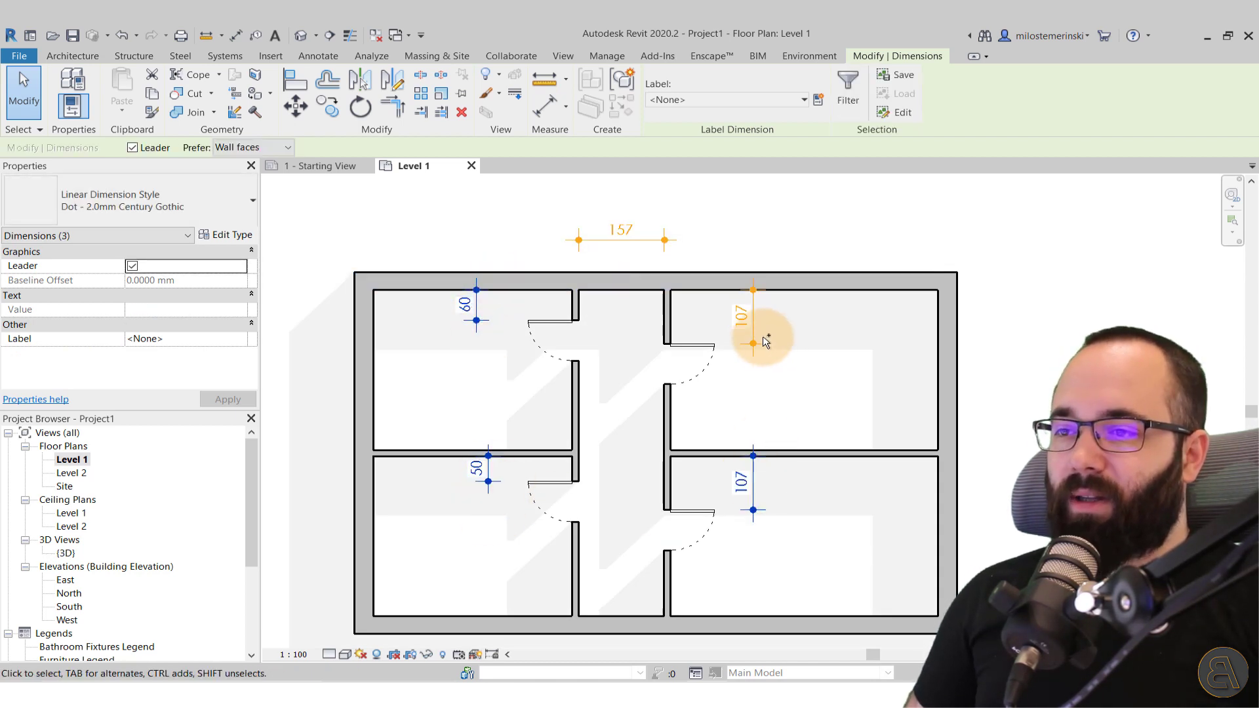
{"action": "left_click", "coordinate": [762, 338], "text": "ctrl"}
{"action": "middle_click_drag", "start_coordinate": [800, 356], "coordinate": [751, 339]}
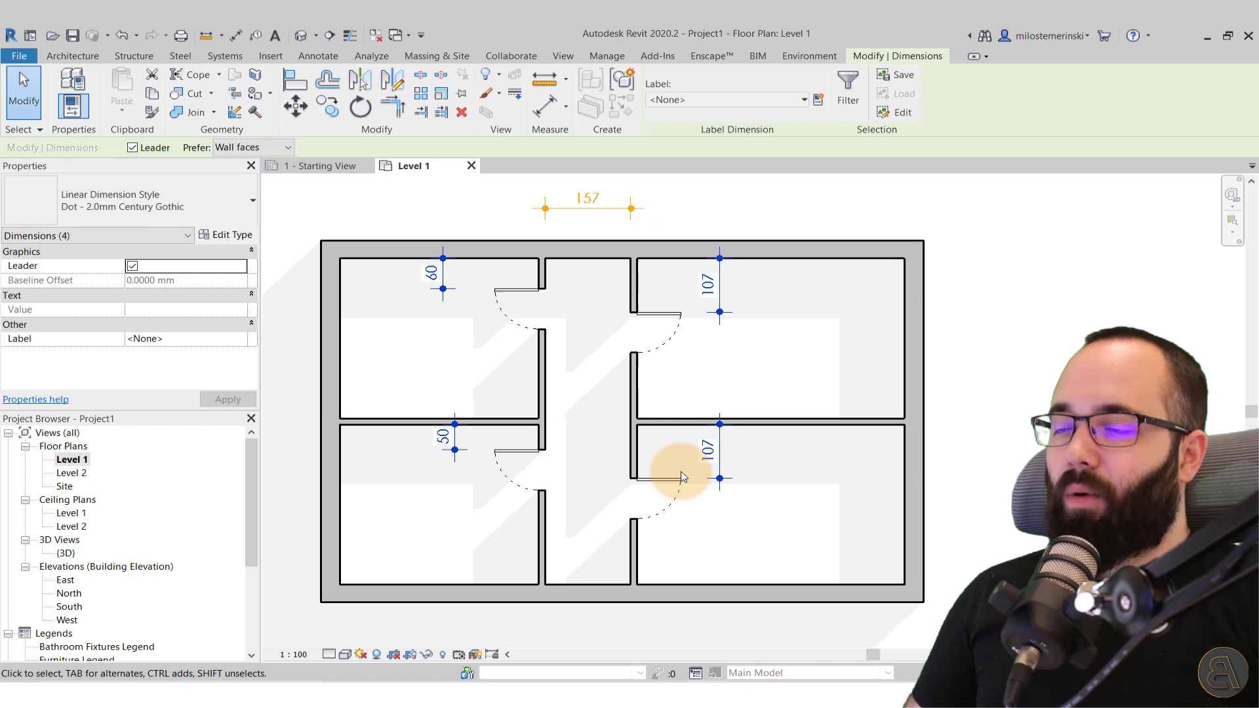
{"action": "left_click", "coordinate": [700, 104]}
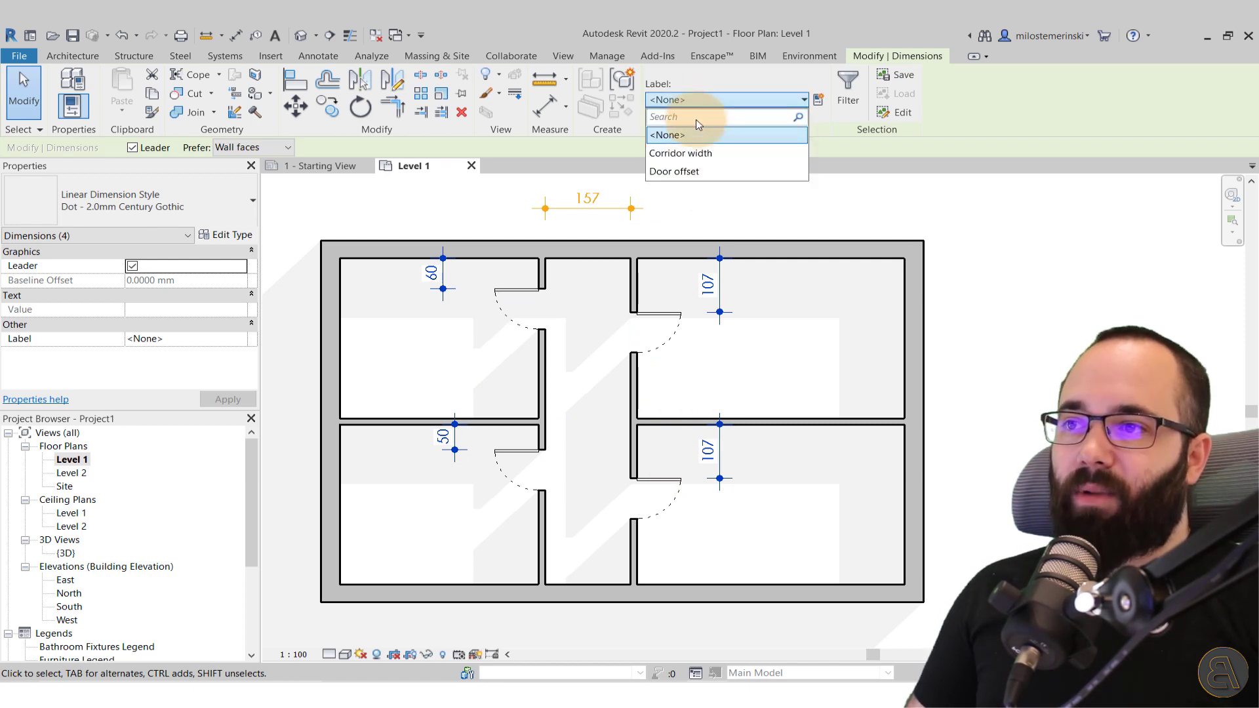
{"action": "left_click", "coordinate": [668, 173]}
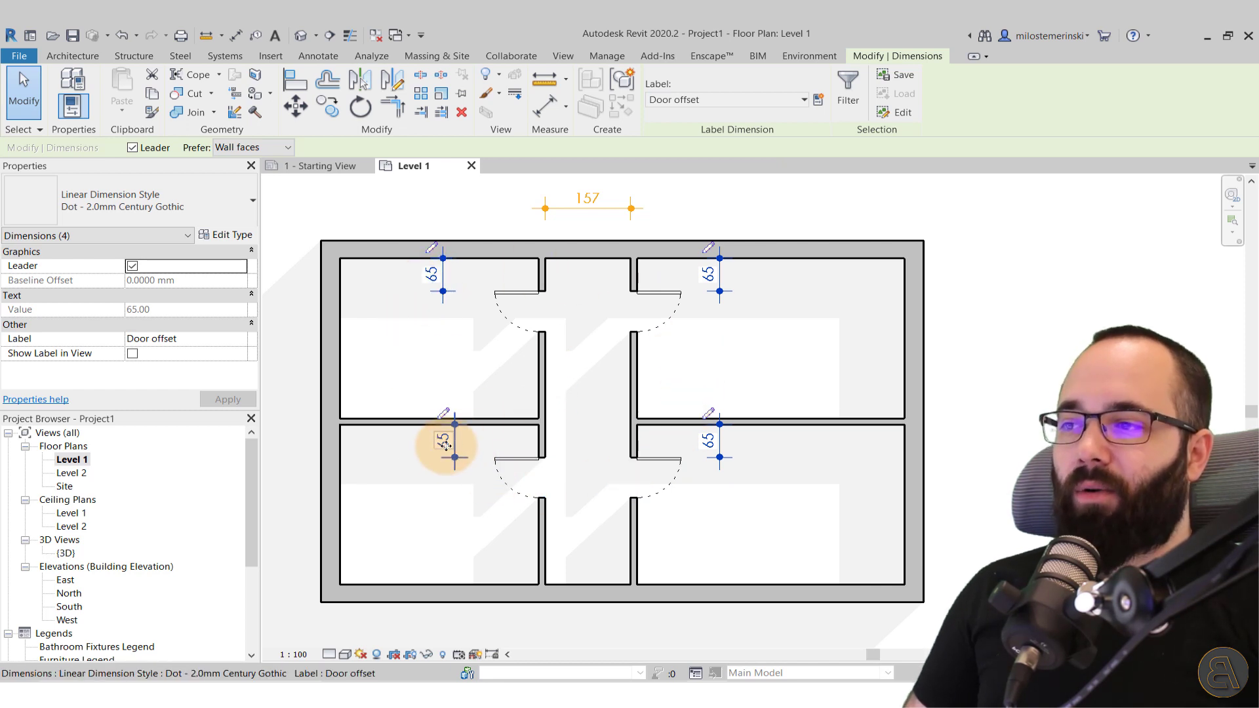
{"action": "left_click", "coordinate": [575, 341]}
- Label the dimension above the building with the Corridor width global parameter
{"action": "left_click", "coordinate": [567, 226]}
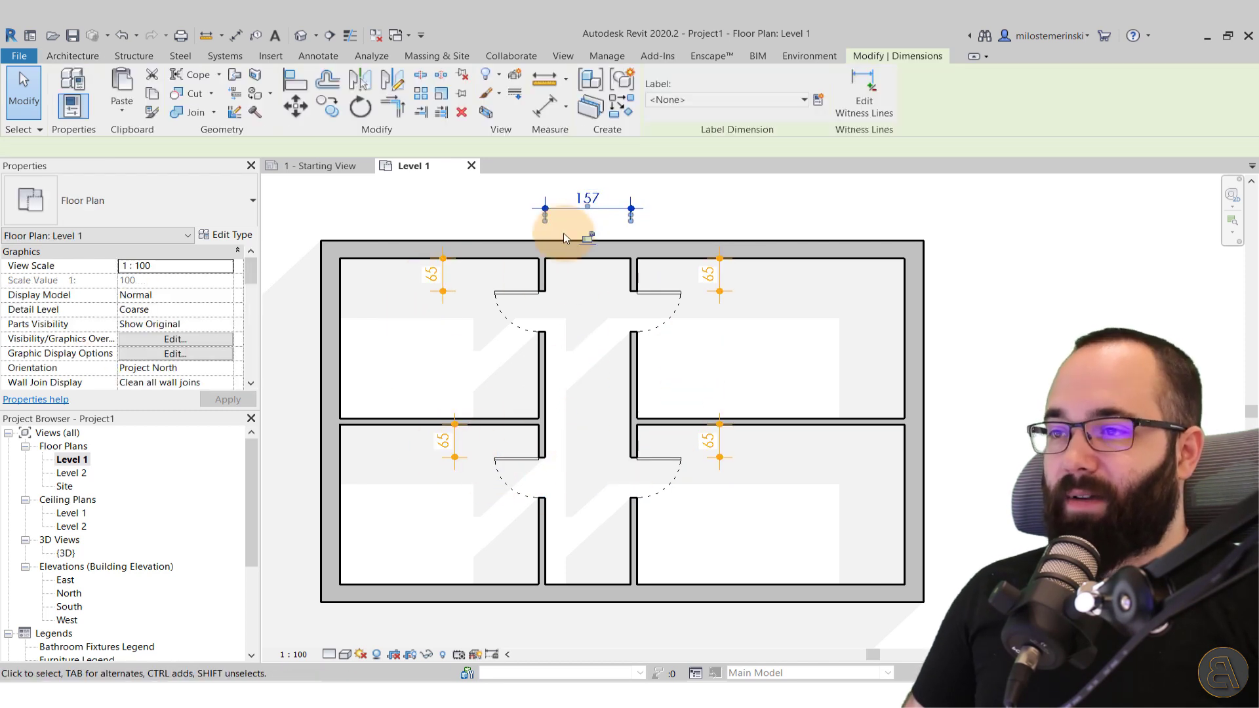
{"action": "left_click", "coordinate": [659, 100]}
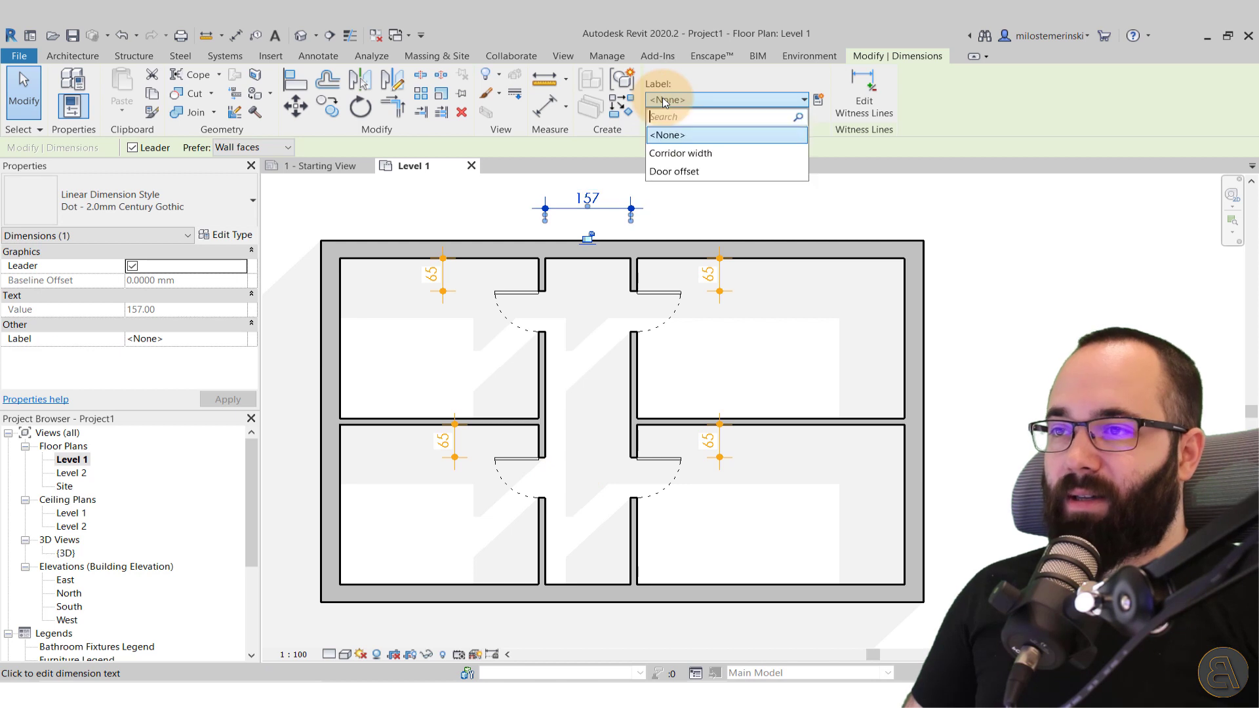
{"action": "left_click", "coordinate": [665, 154]}
{"action": "left_click", "coordinate": [592, 352]}
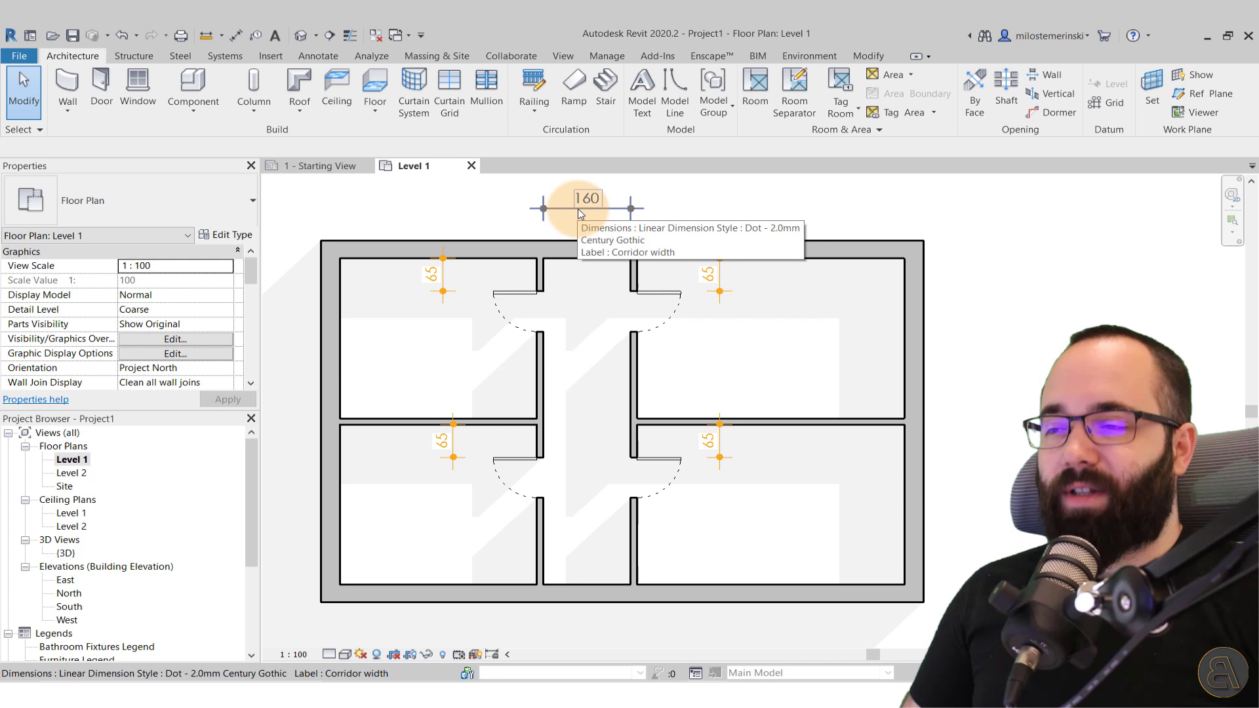
- View the global parameters through the upper-left door's labelled dimension and close the list without changes
{"action": "left_click", "coordinate": [443, 288]}
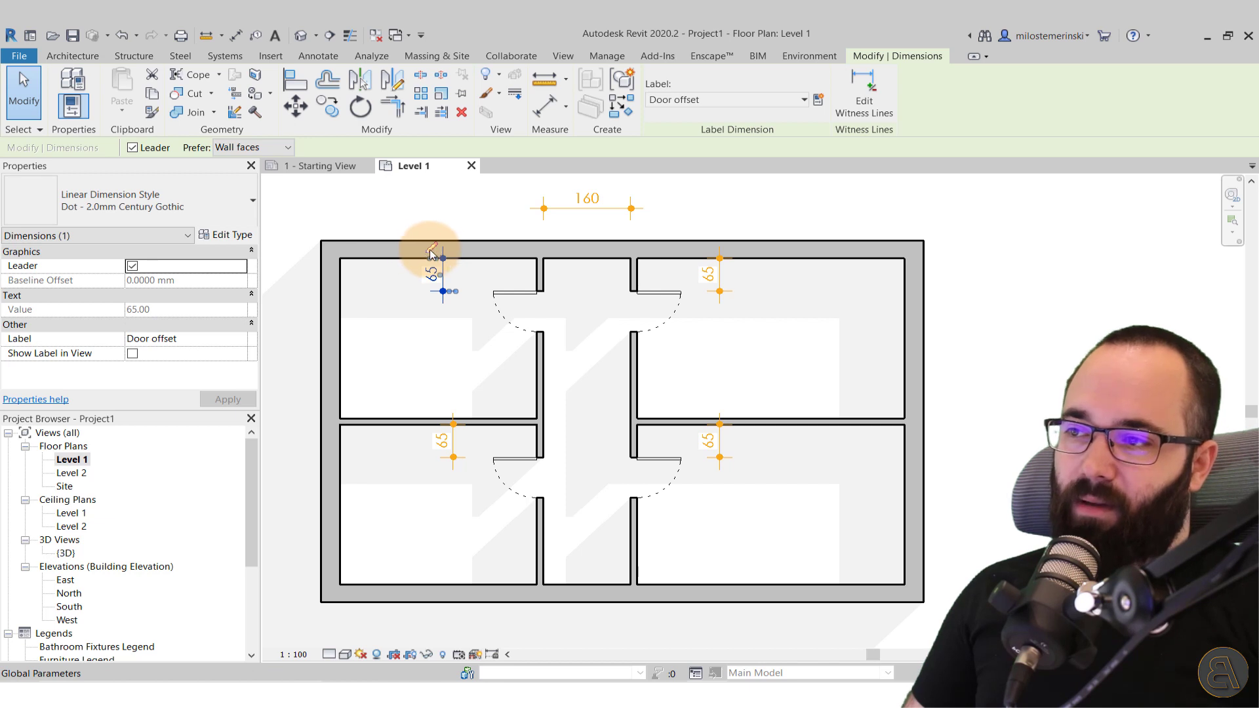
{"action": "left_click", "coordinate": [430, 252]}
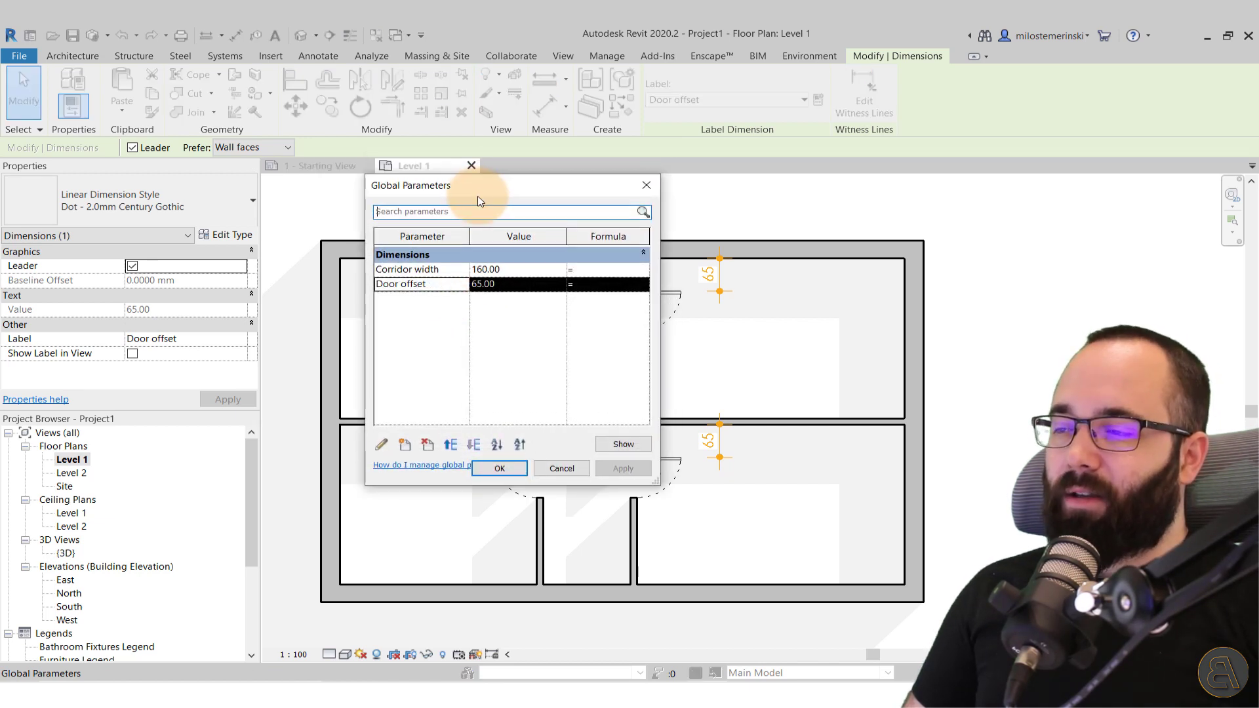
{"action": "left_click", "coordinate": [646, 185]}
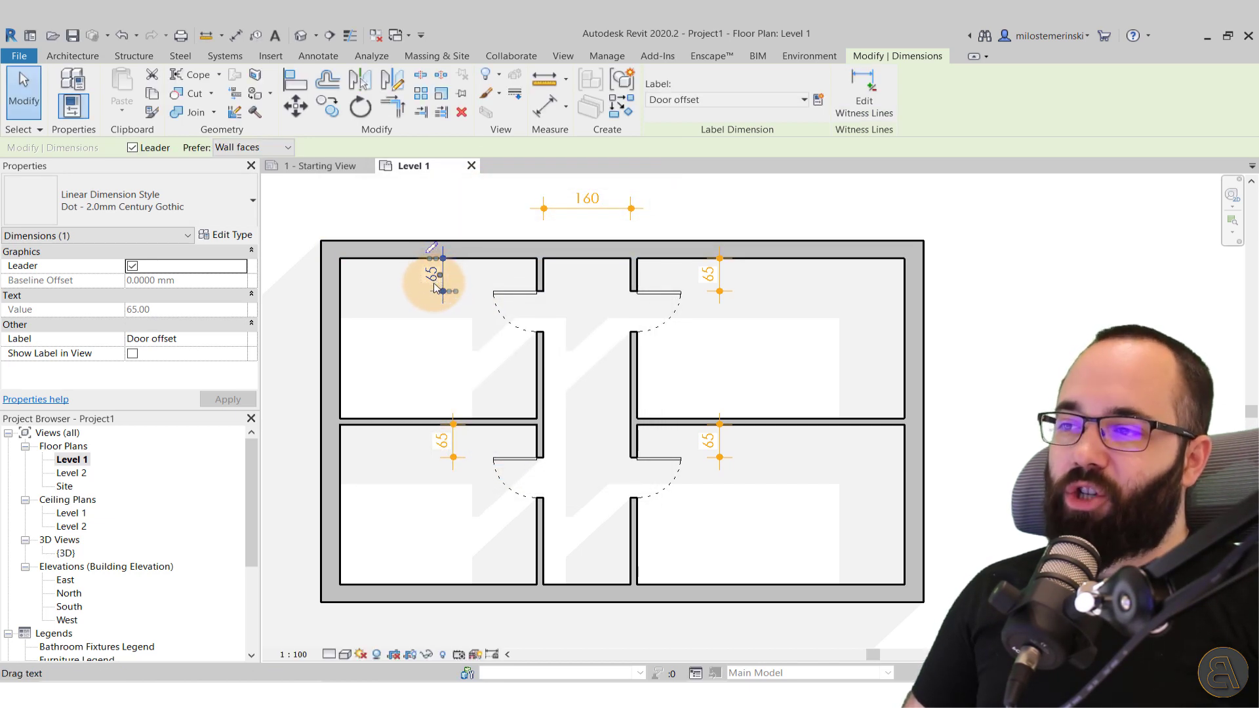
- Reopen the global parameters from the upper-left door dimension, set Door offset to 45, and apply it with the plan in view
{"action": "left_click", "coordinate": [431, 249]}
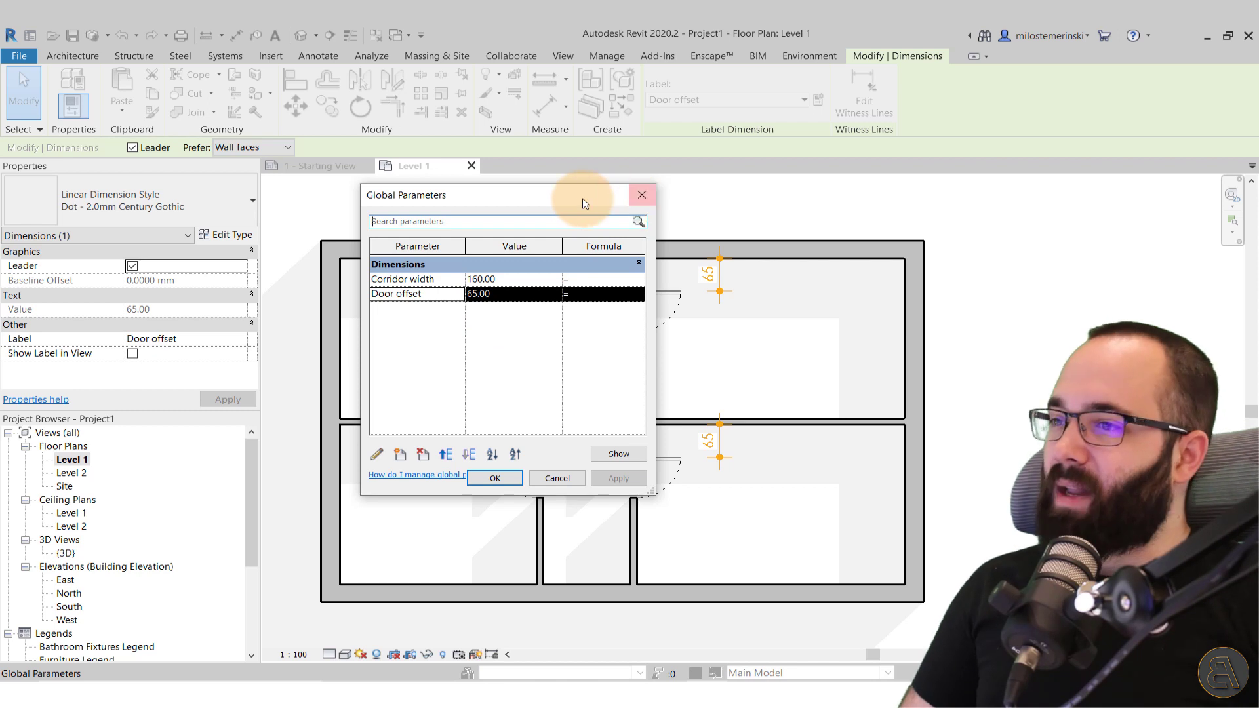
{"action": "left_click_drag", "start_coordinate": [582, 197], "coordinate": [311, 113]}
{"action": "left_click", "coordinate": [252, 208]}
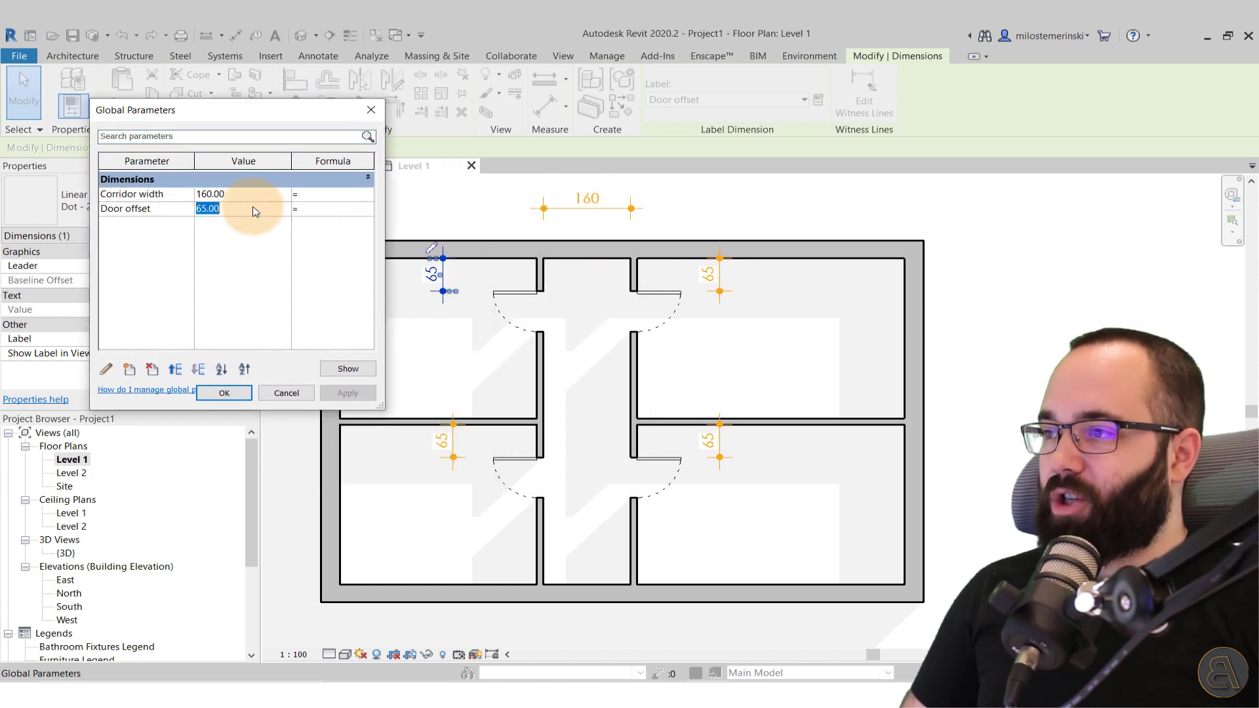
{"action": "left_click", "coordinate": [434, 290]}
{"action": "left_click", "coordinate": [233, 234]}
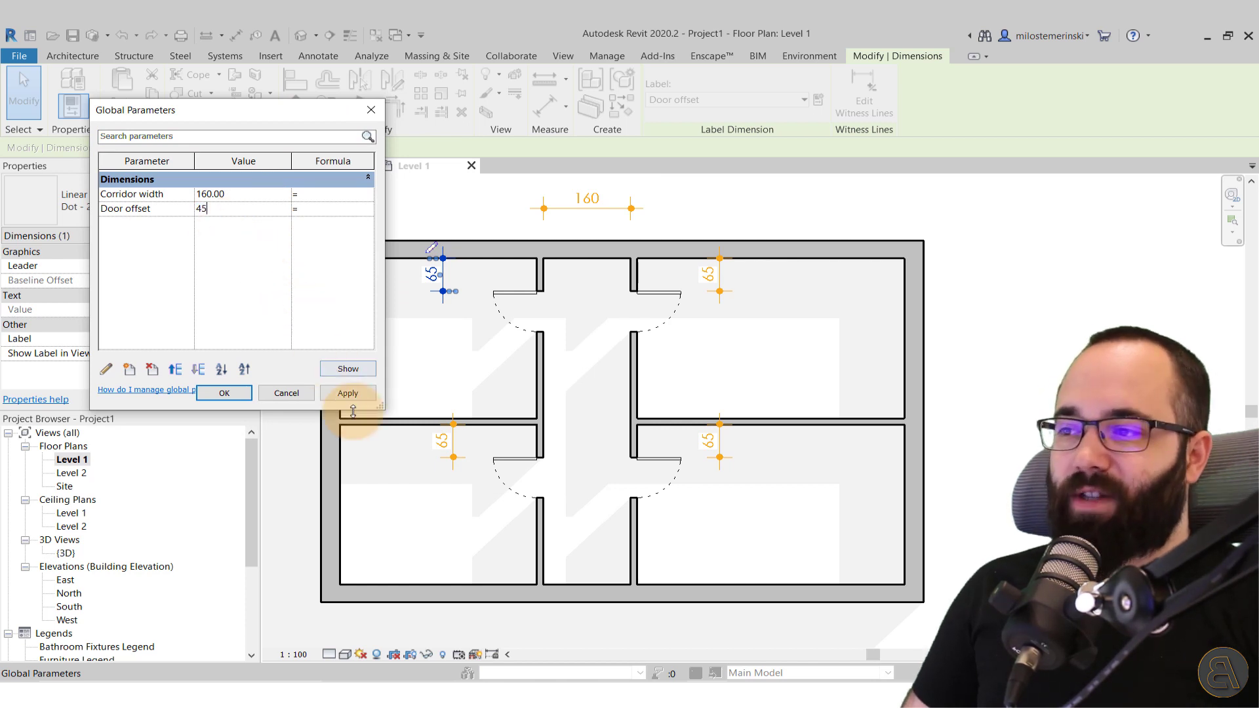
{"action": "left_click", "coordinate": [346, 393]}
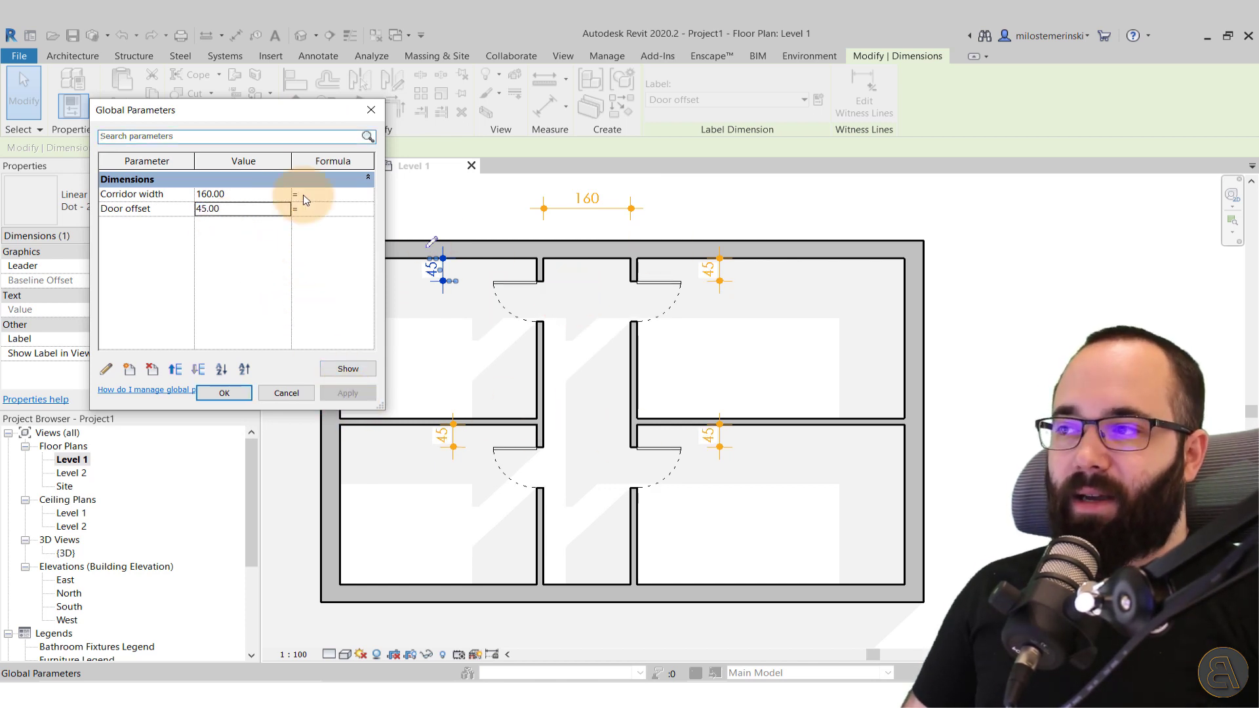
- Set the Corridor width global parameter to 140, apply it, and close the global parameters
{"action": "left_click", "coordinate": [268, 197]}
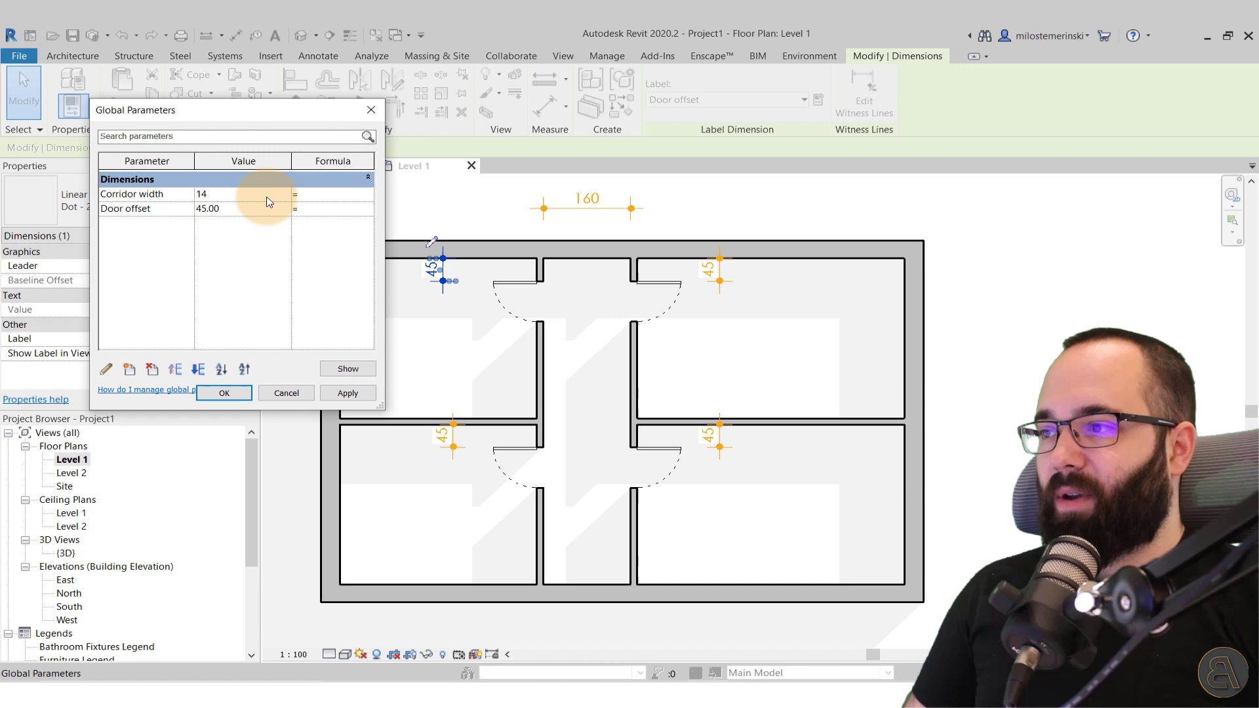
{"action": "left_click", "coordinate": [347, 393]}
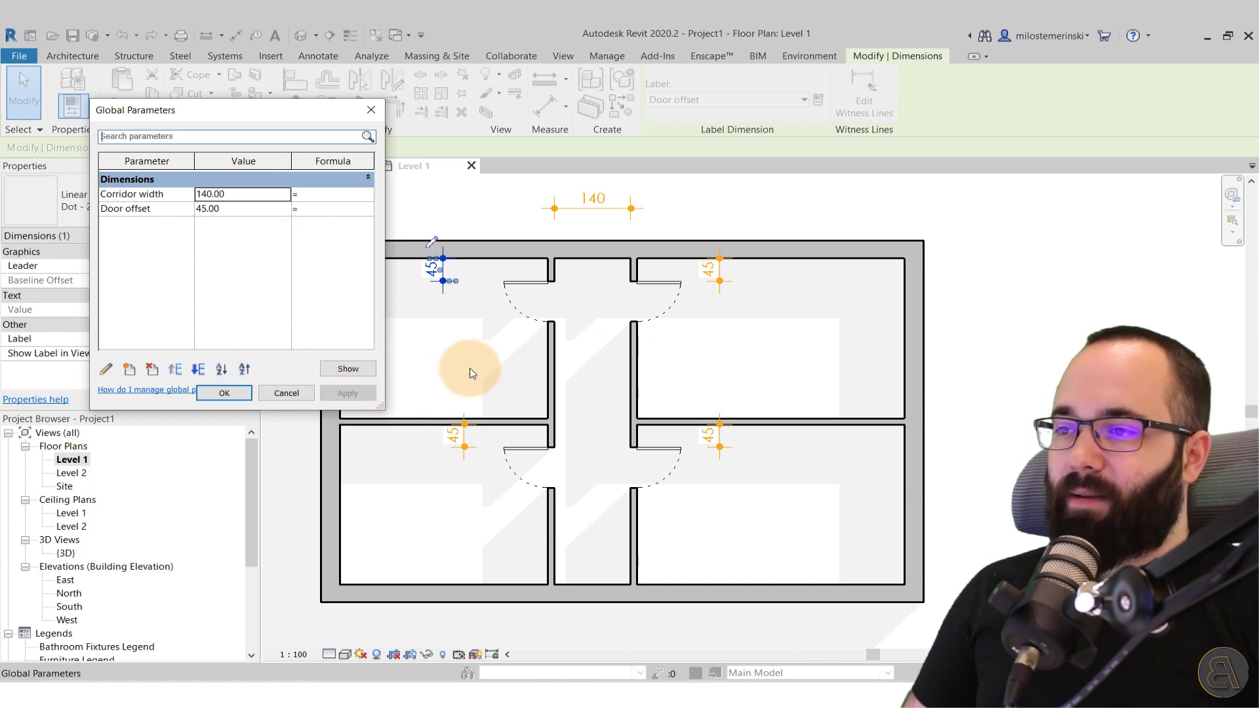
{"action": "left_click", "coordinate": [243, 400]}
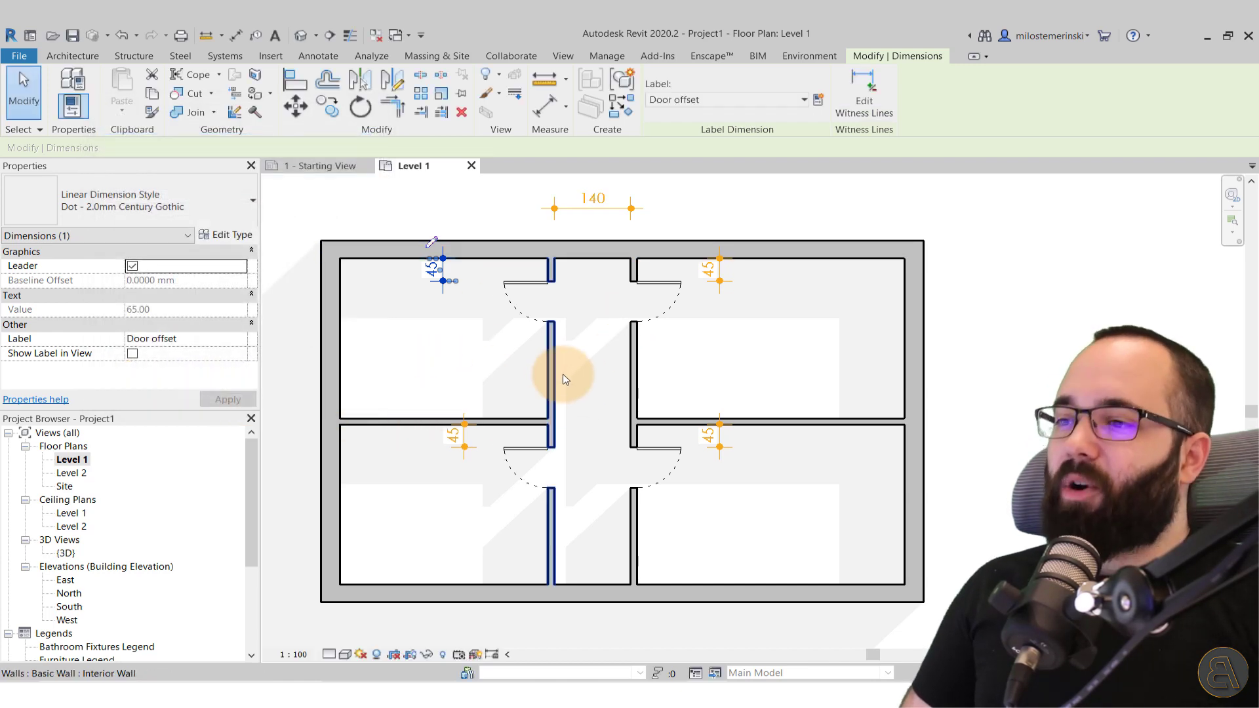
{"action": "left_click", "coordinate": [493, 362]}
{"action": "middle_click_drag", "start_coordinate": [430, 360], "coordinate": [483, 374]}
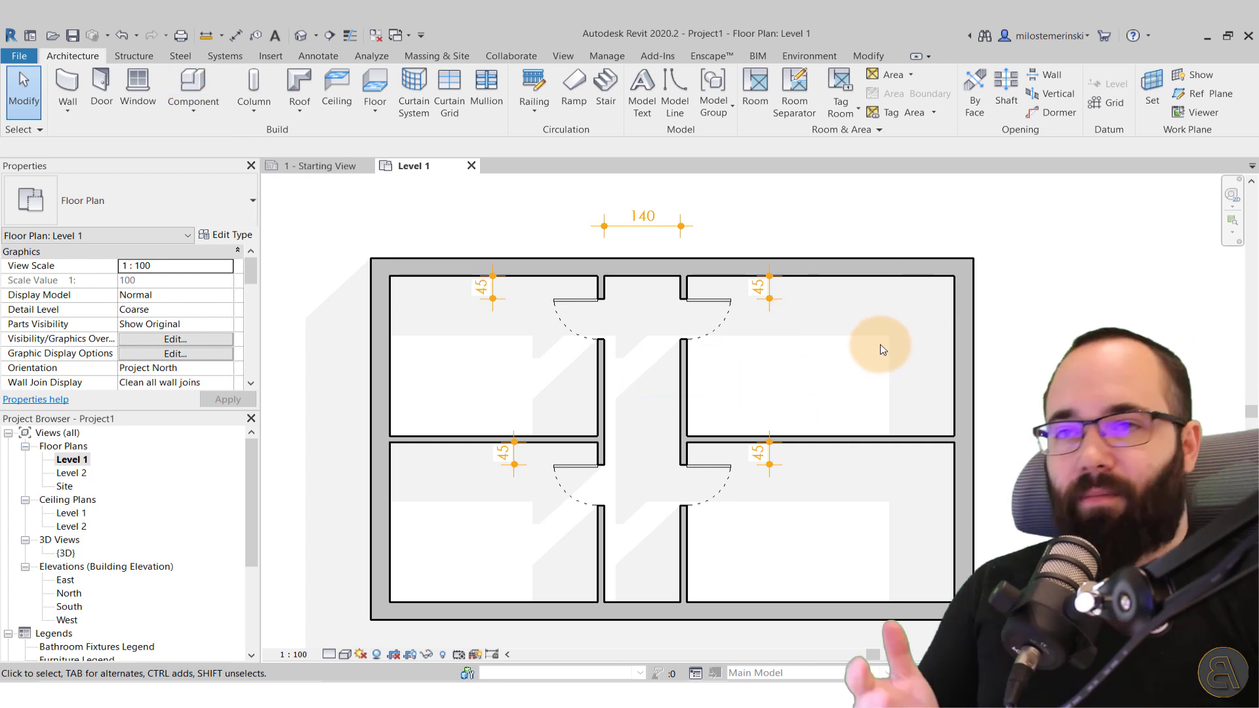
- Draw two interior walls closing off a small room about 218 by 154 inside the upper-right room, against the corridor wall and horizontal partition
{"action": "key", "text": "w"}
{"action": "key", "text": "a"}
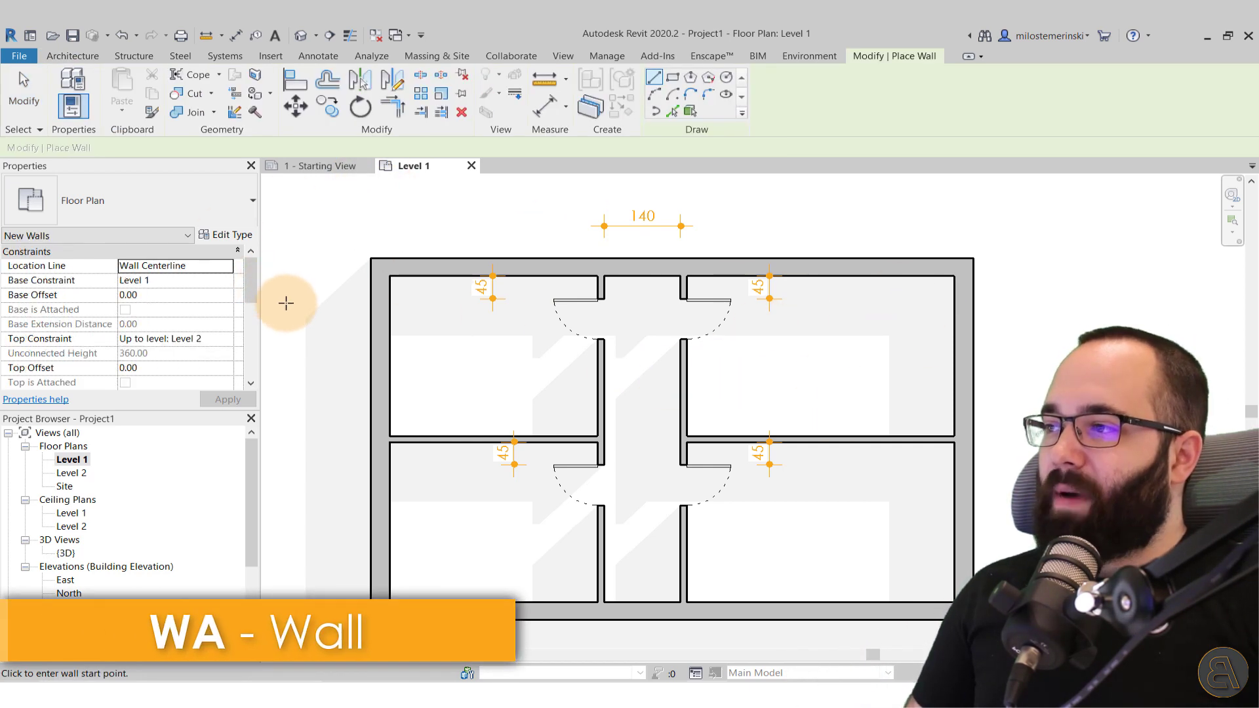
{"action": "left_click", "coordinate": [686, 357]}
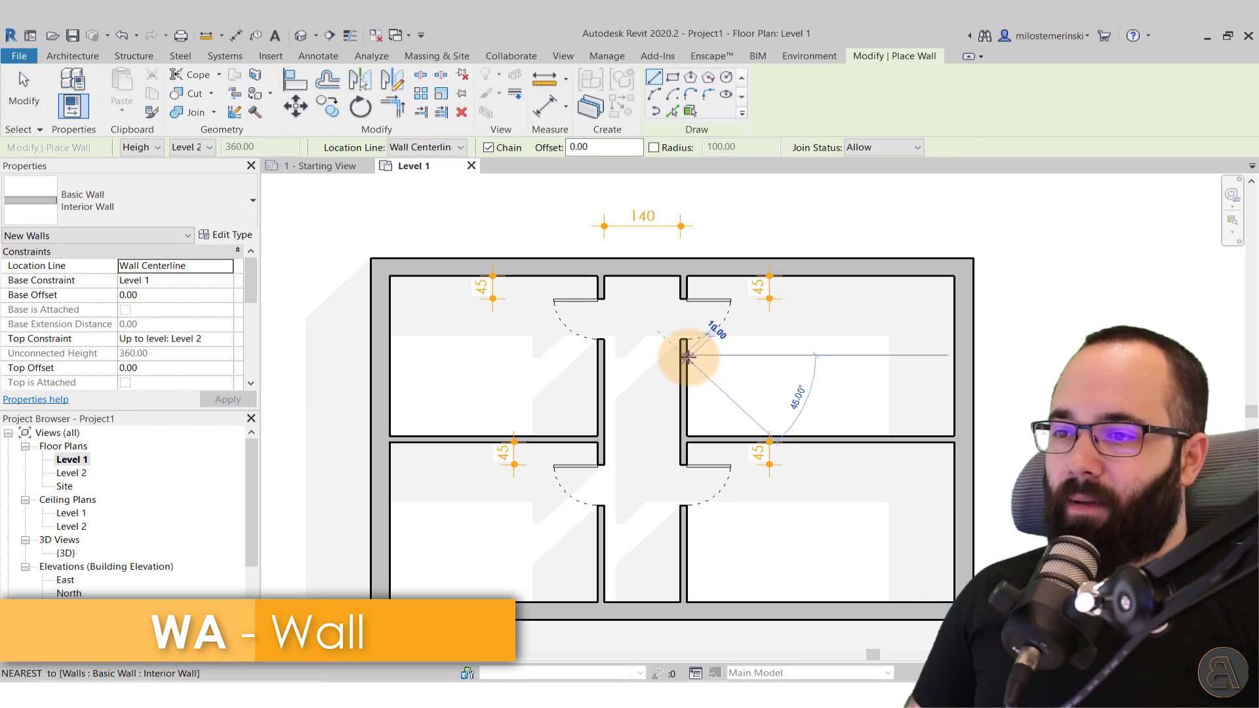
{"action": "left_click", "coordinate": [809, 358]}
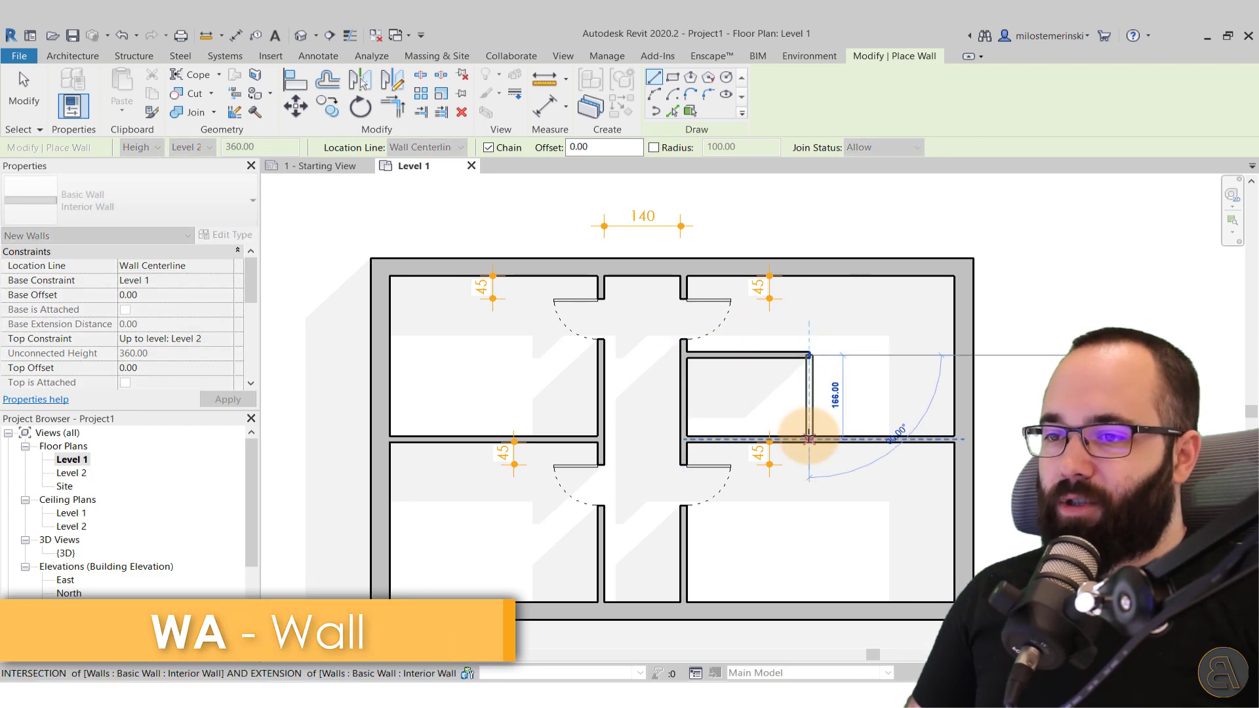
{"action": "left_click", "coordinate": [809, 438]}
{"action": "key", "text": "Escape"}
{"action": "key", "text": "Escape"}
{"action": "scroll", "coordinate": [675, 375], "scroll_direction": "up", "scroll_amount": 1}
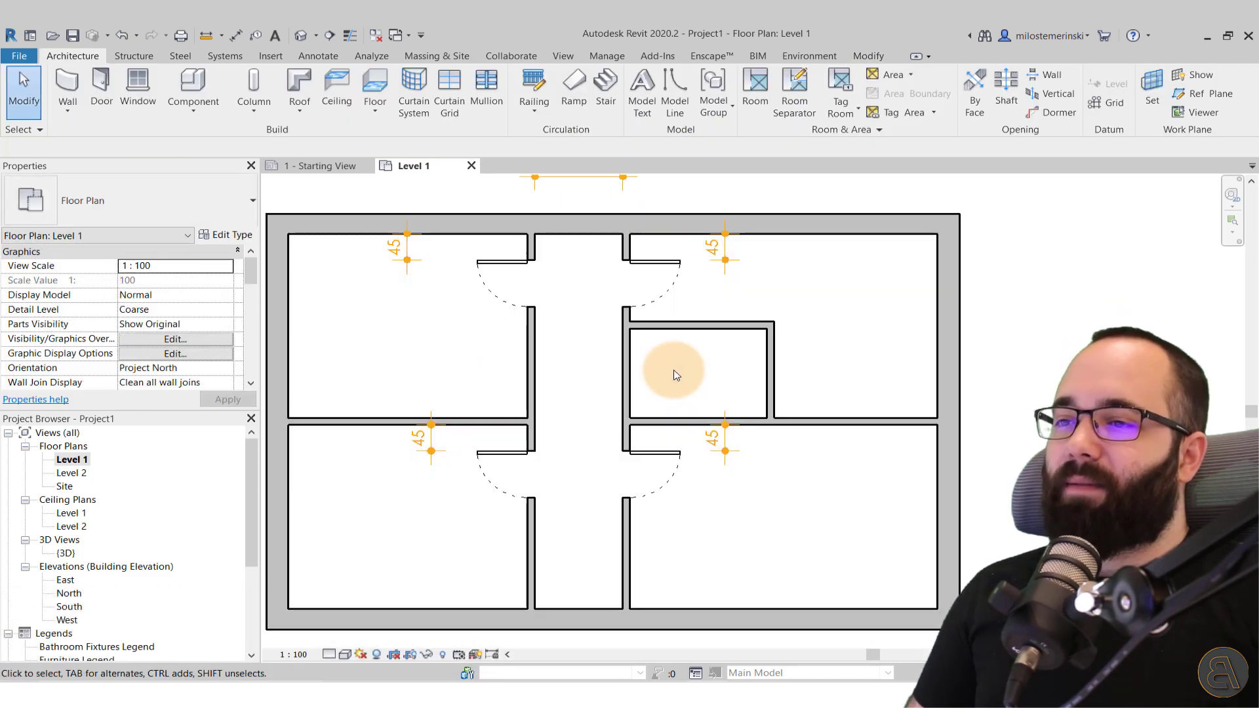
{"action": "middle_click_drag", "start_coordinate": [675, 375], "coordinate": [661, 352]}
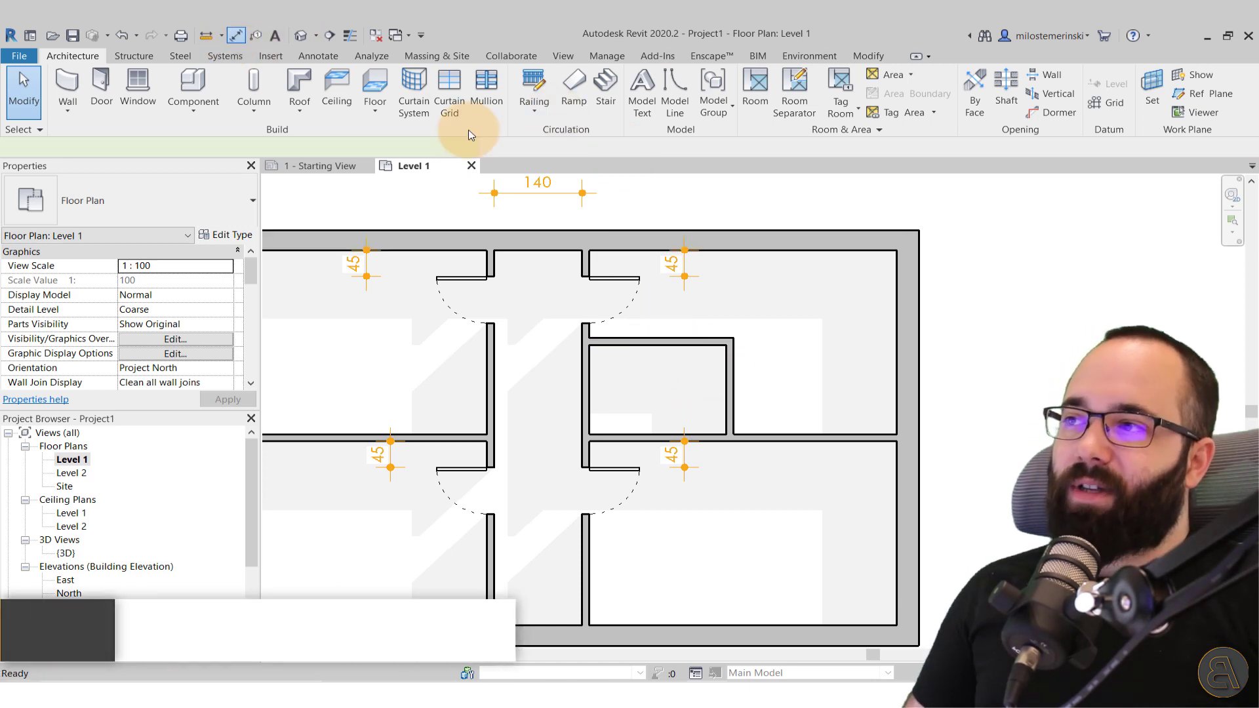
- Add aligned dimensions between the inner faces of the small room for its width and its depth
{"action": "key", "text": "d"}
{"action": "key", "text": "i"}
{"action": "left_click", "coordinate": [591, 382]}
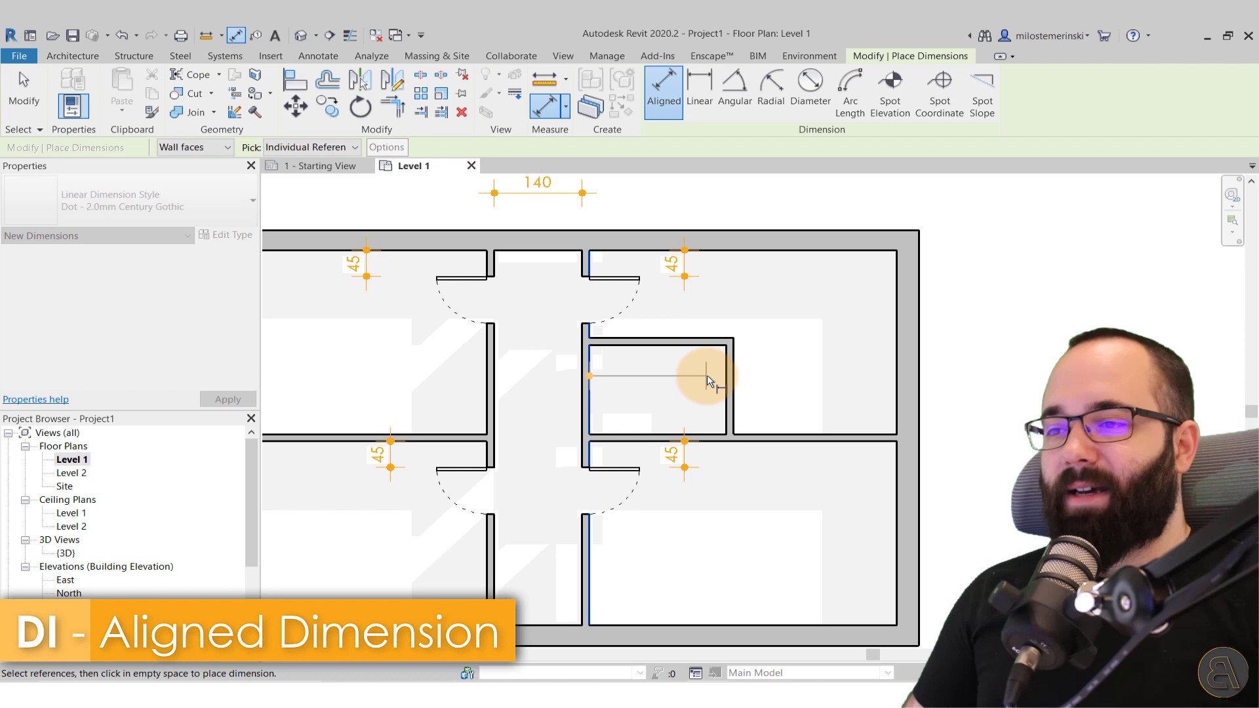
{"action": "left_click", "coordinate": [722, 376]}
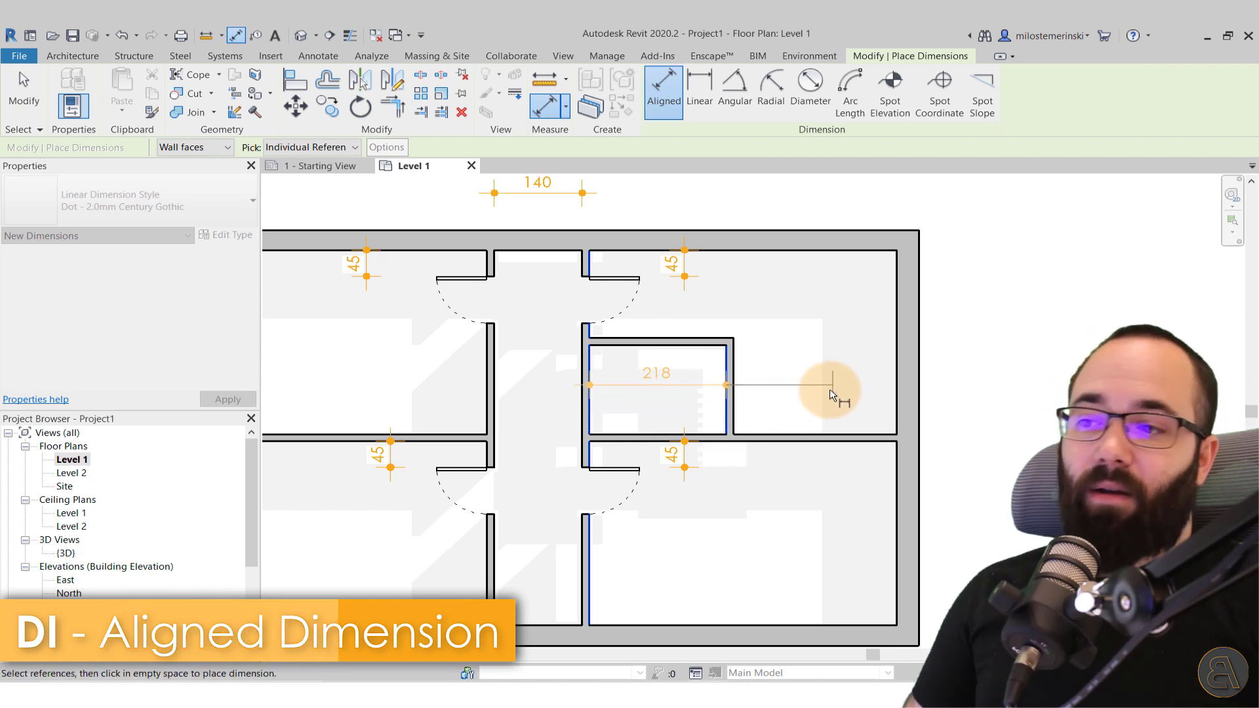
{"action": "left_click", "coordinate": [709, 361]}
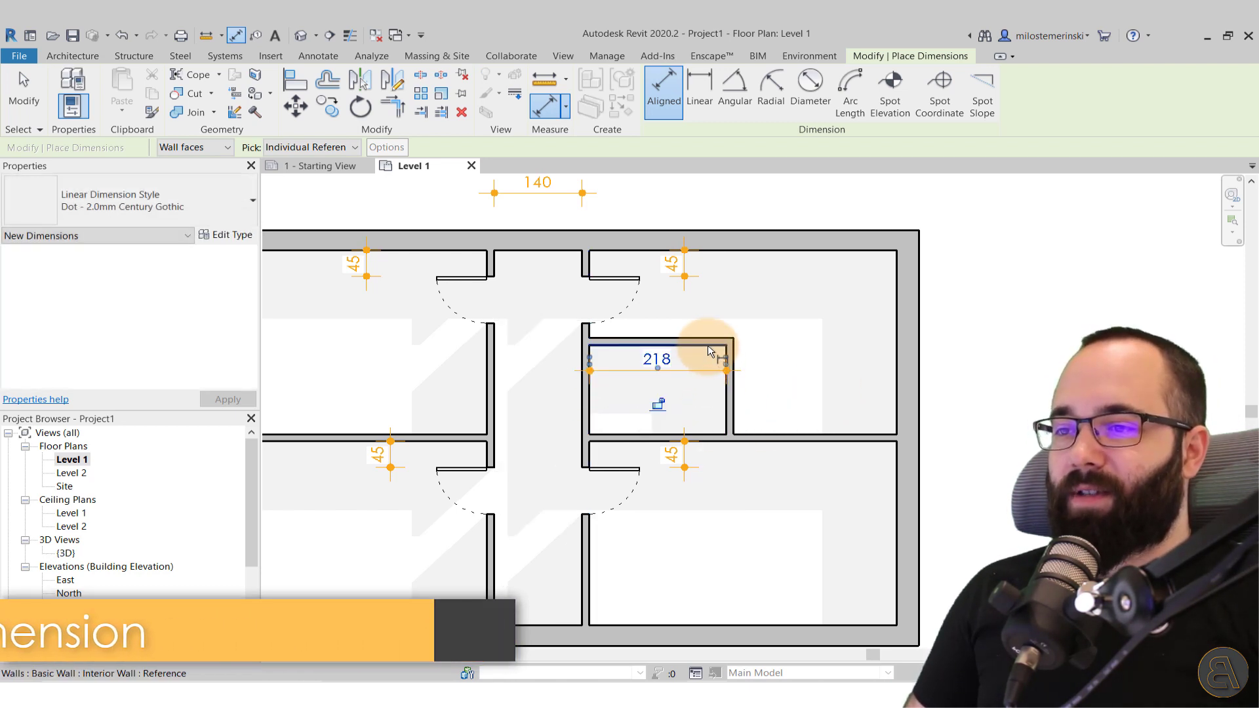
{"action": "left_click", "coordinate": [707, 345]}
{"action": "left_click", "coordinate": [708, 433]}
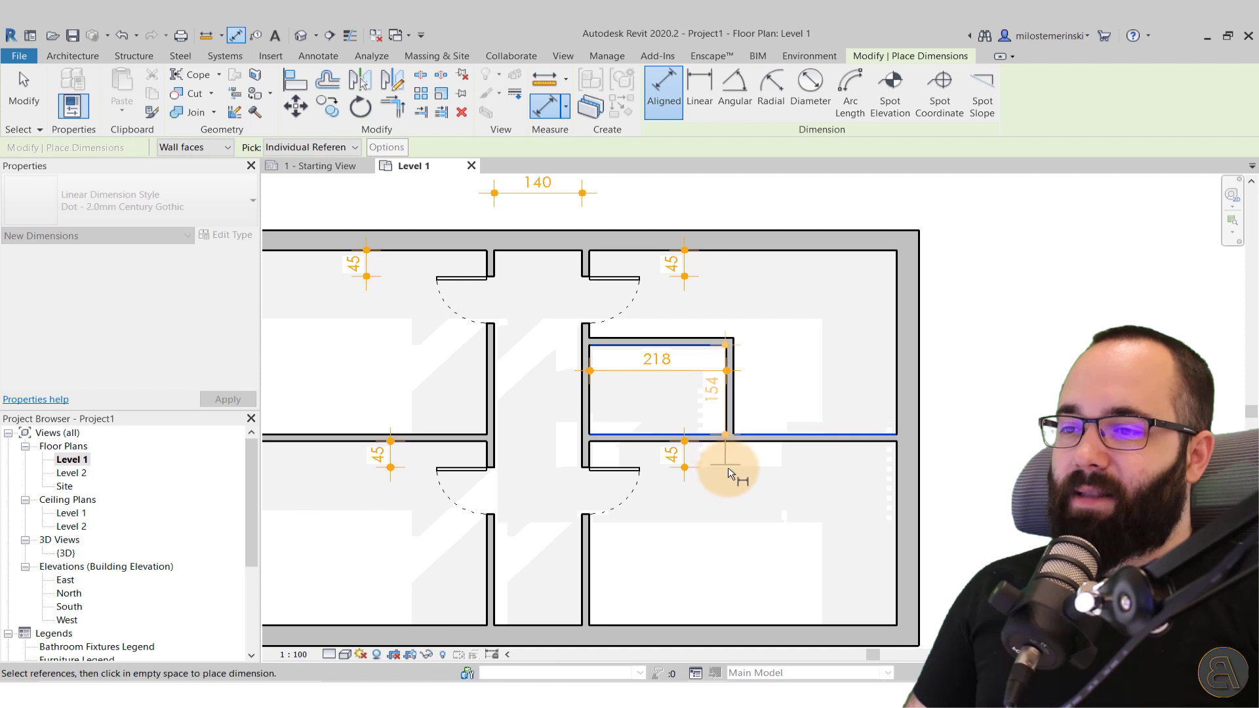
{"action": "left_click", "coordinate": [702, 513]}
{"action": "key", "text": "Escape"}
{"action": "key", "text": "Escape"}
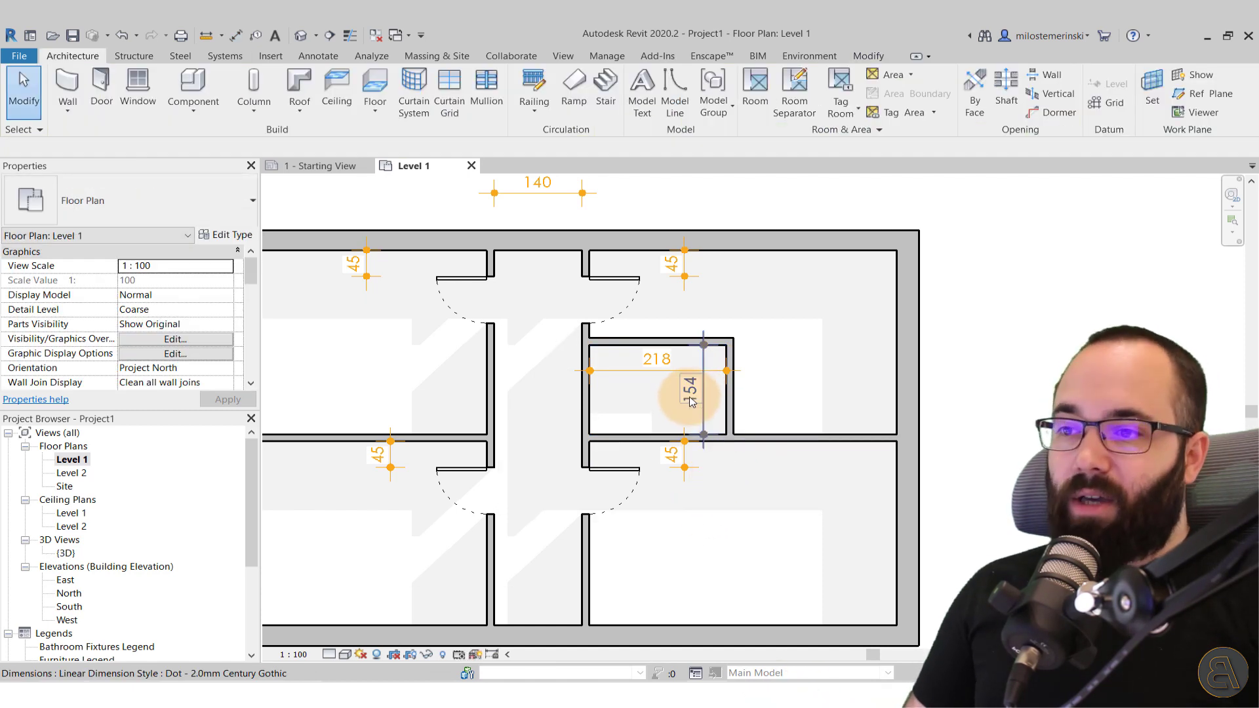
- Lock both the depth and width dimensions of the small room
{"action": "left_click", "coordinate": [690, 403]}
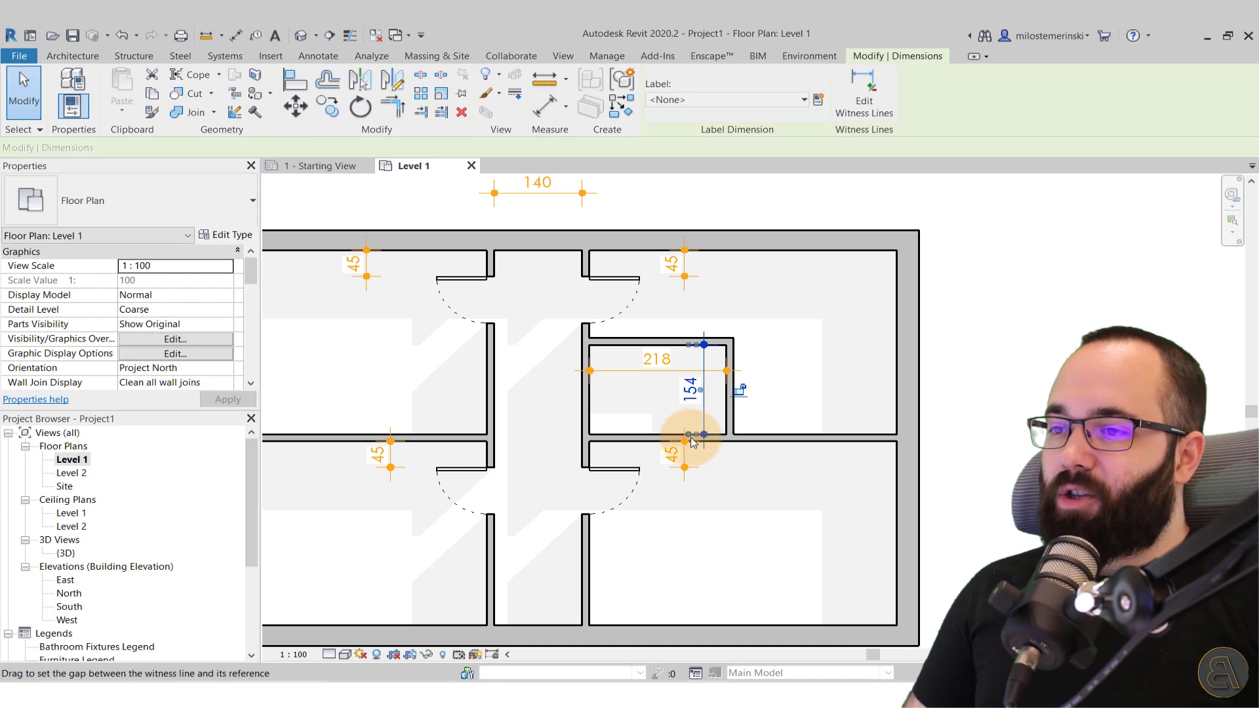
{"action": "left_click", "coordinate": [690, 373]}
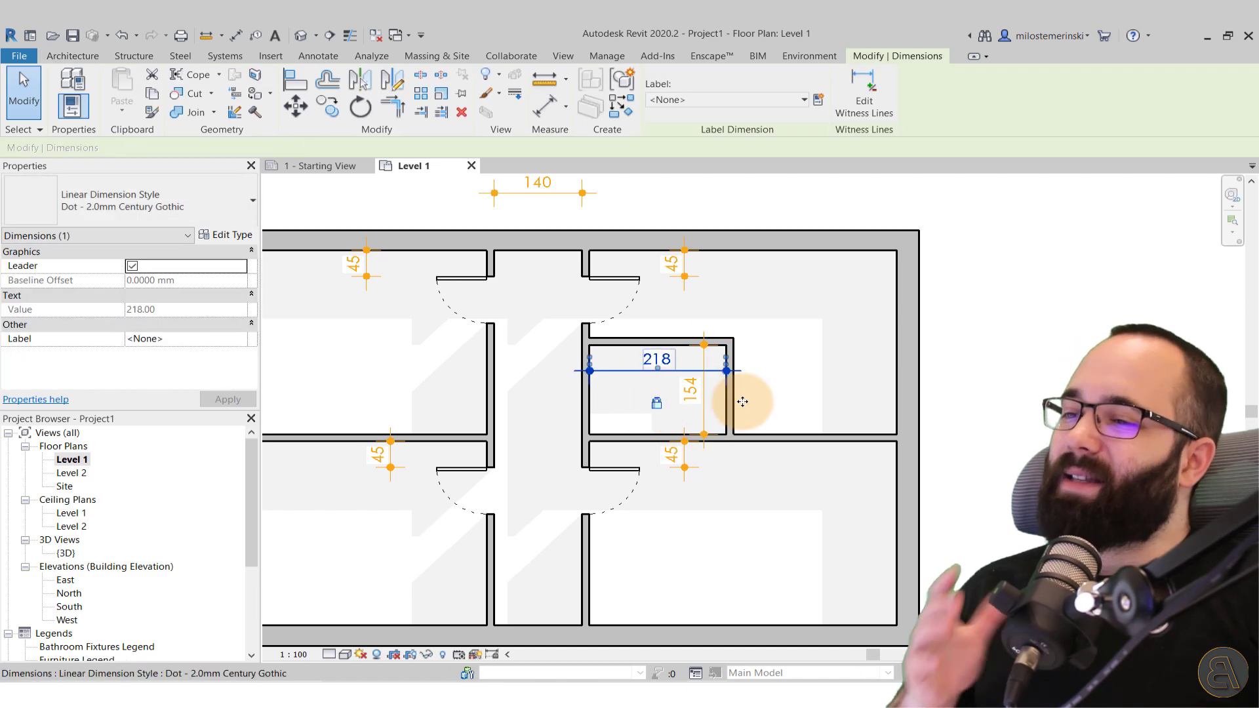
{"action": "key", "text": "Escape"}
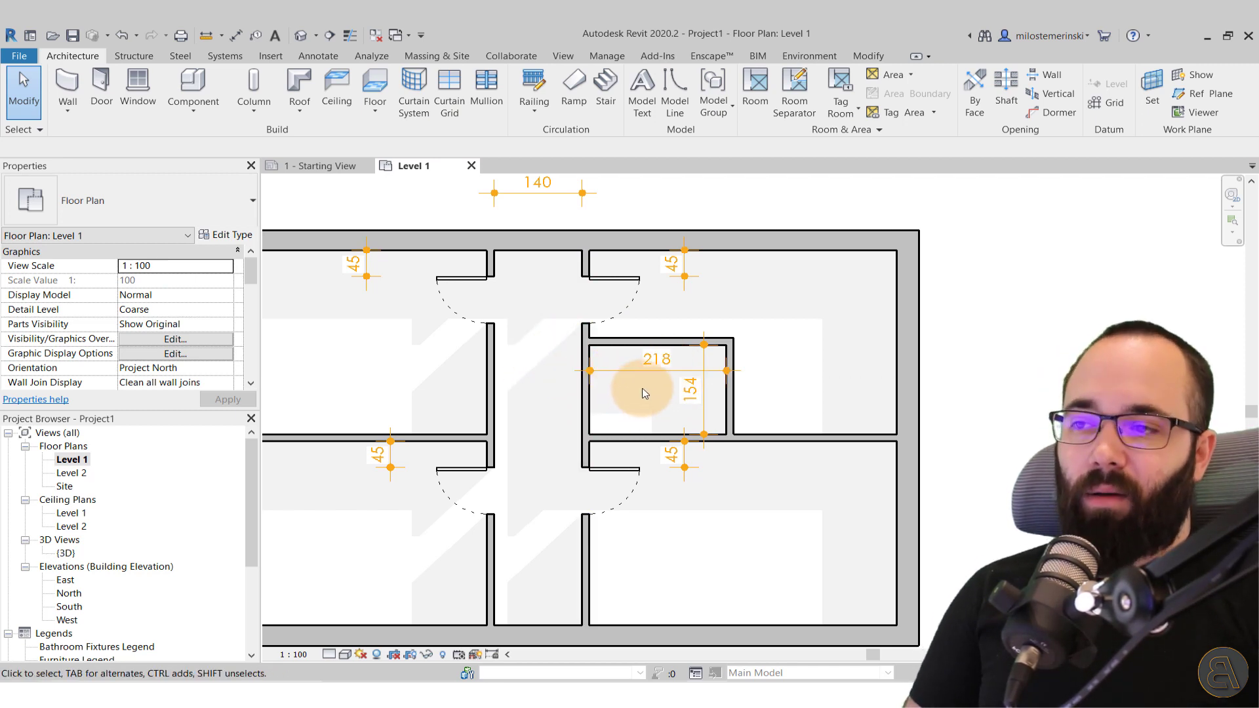
- Try moving the horizontal partition below the small room to test its locked dimensions
{"action": "middle_click_drag", "start_coordinate": [631, 392], "coordinate": [637, 400]}
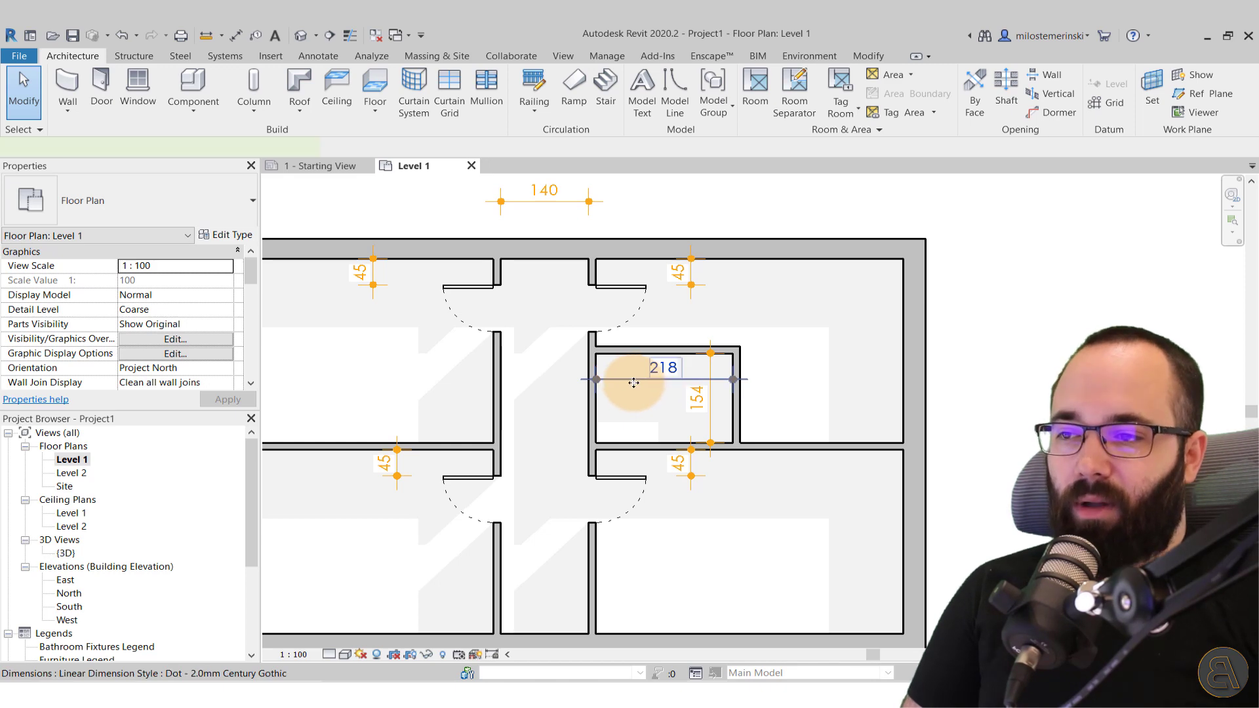
{"action": "left_click", "coordinate": [633, 382]}
{"action": "left_click", "coordinate": [628, 418]}
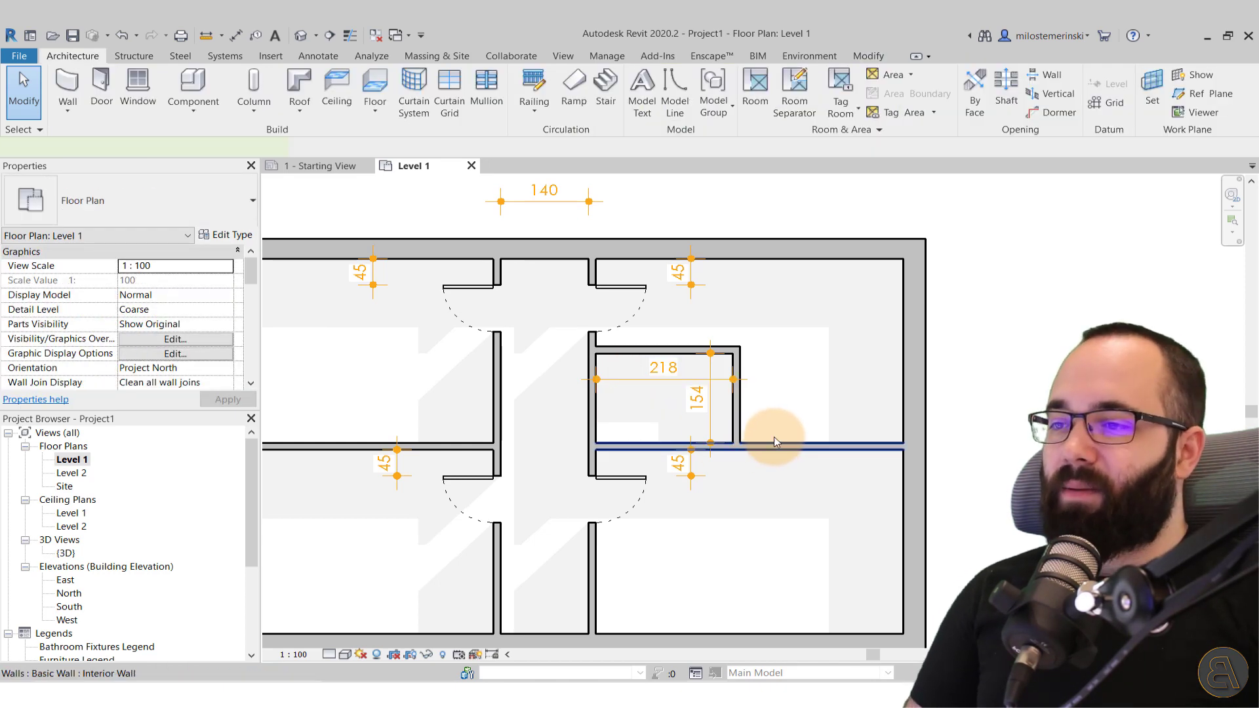
{"action": "left_click", "coordinate": [774, 442]}
{"action": "left_click_drag", "start_coordinate": [774, 441], "coordinate": [688, 446]}
{"action": "left_click", "coordinate": [562, 403]}
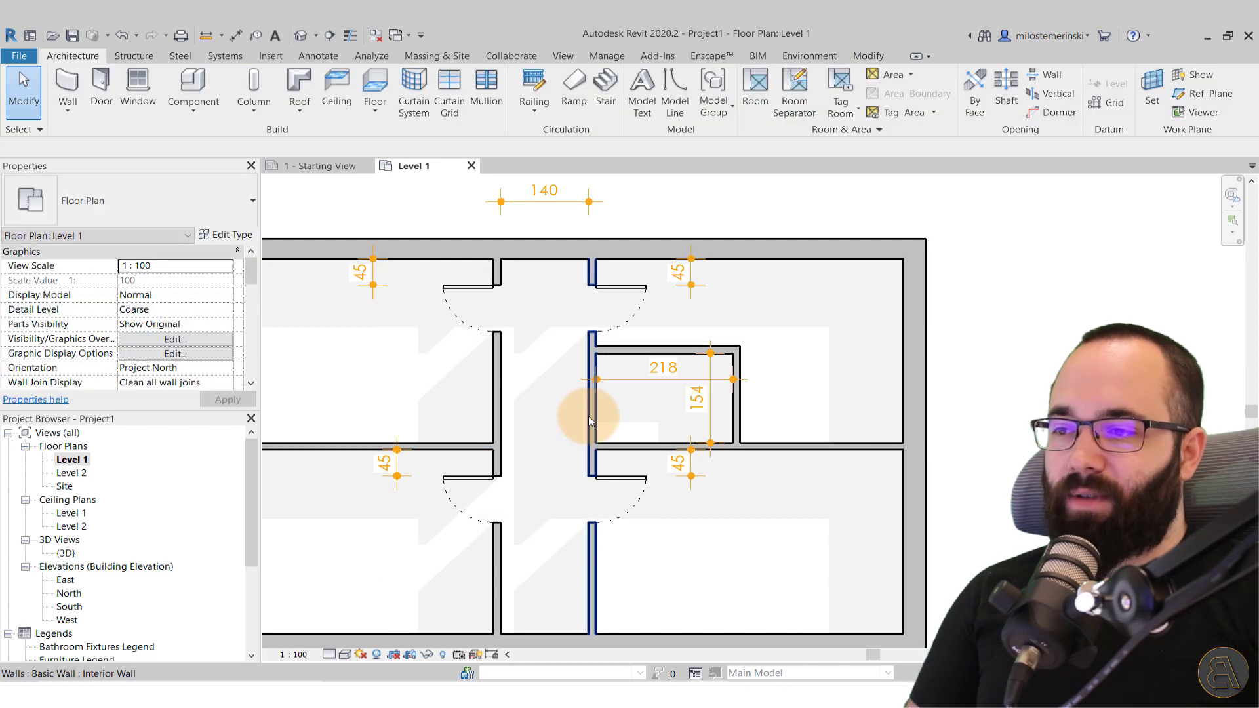
- Shift the corridor wall beside the small room slightly to the right to test the locked width and Corridor width constraint
{"action": "left_click", "coordinate": [588, 416]}
{"action": "left_click_drag", "start_coordinate": [588, 415], "coordinate": [622, 421]}
{"action": "left_click", "coordinate": [689, 462]}
{"action": "scroll", "coordinate": [696, 383], "scroll_direction": "down", "scroll_amount": 2}
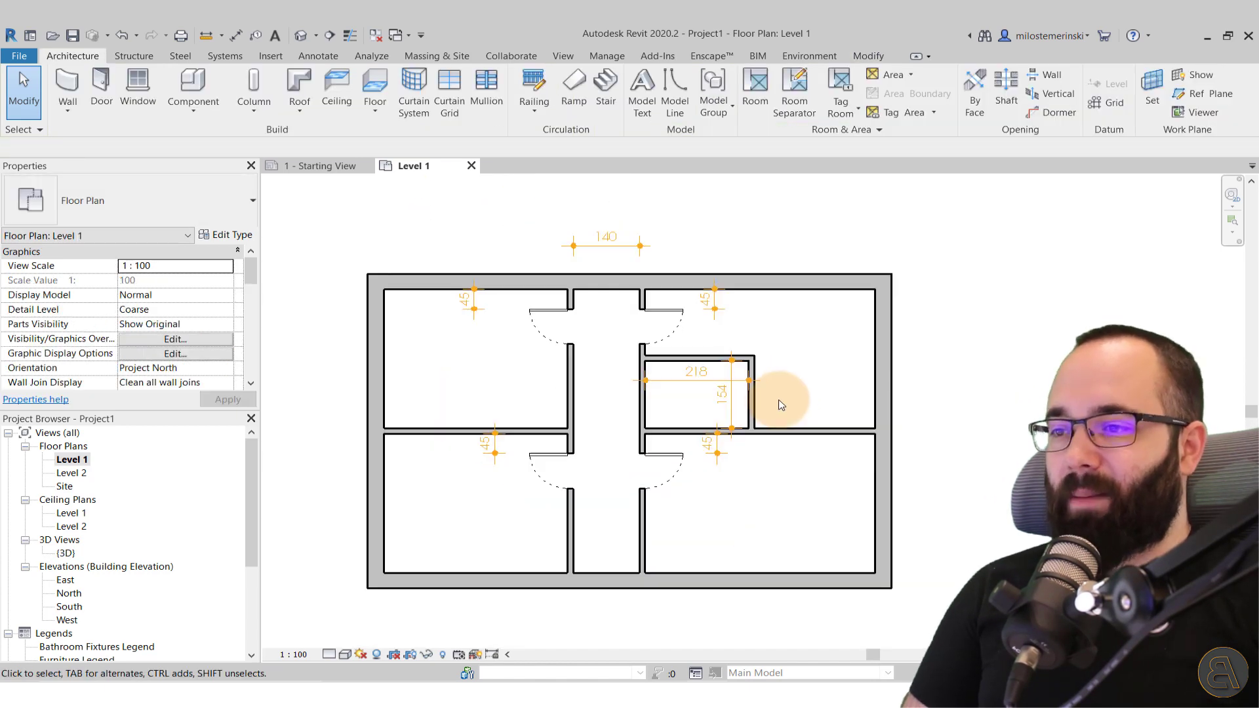
{"action": "middle_click_drag", "start_coordinate": [781, 405], "coordinate": [796, 405]}
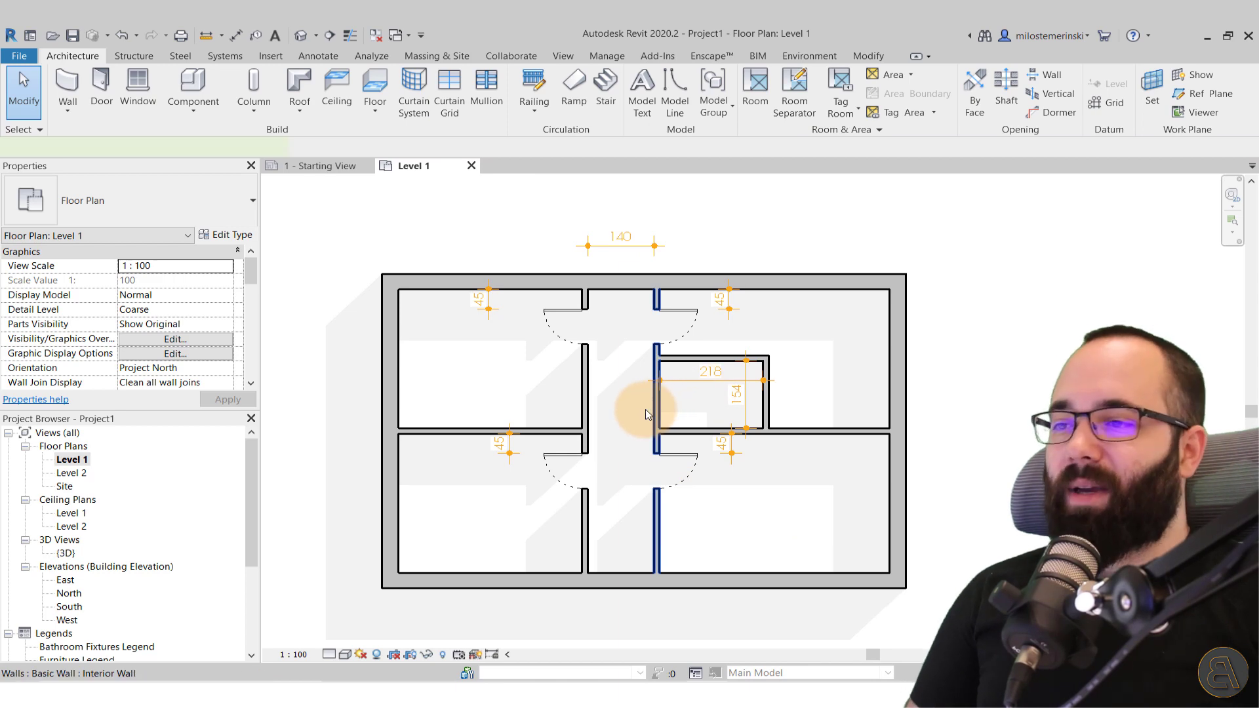
{"action": "mouse_move", "coordinate": [645, 414]}
{"action": "left_mouse_down"}
{"action": "mouse_move", "coordinate": [609, 415]}
{"action": "mouse_move", "coordinate": [666, 413]}
{"action": "mouse_move", "coordinate": [642, 409]}
{"action": "left_mouse_up"}
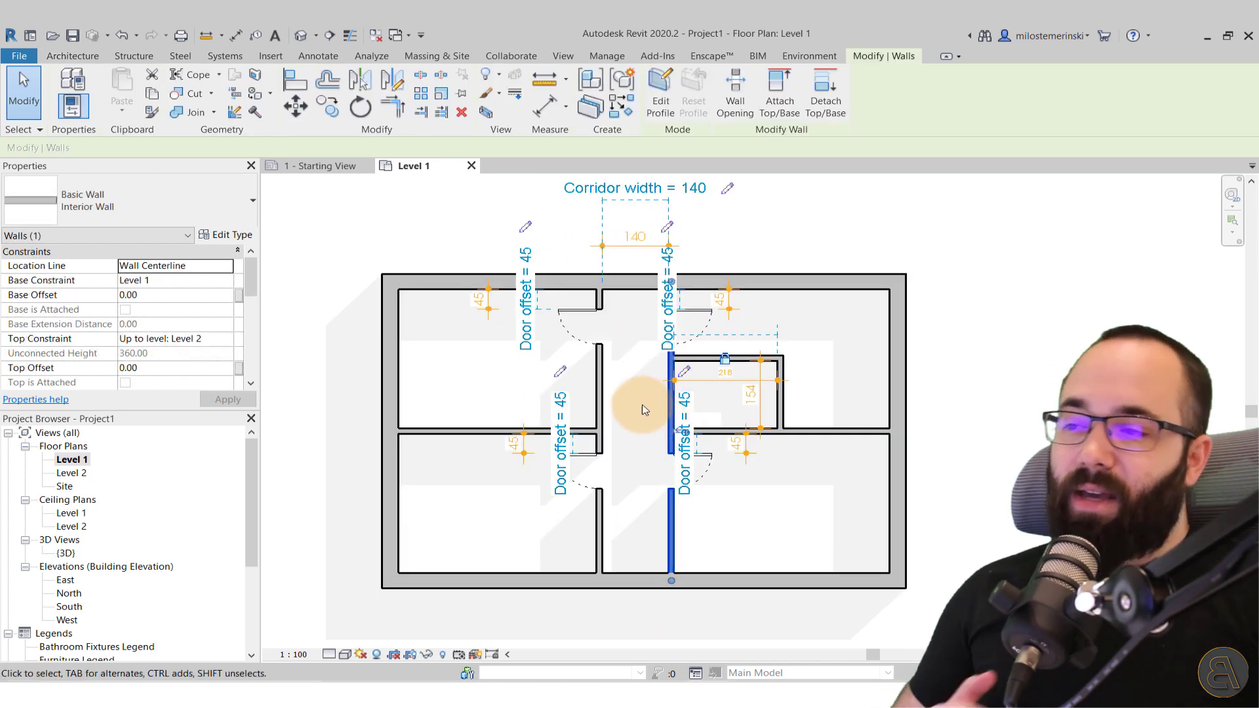
{"action": "left_click", "coordinate": [636, 407]}
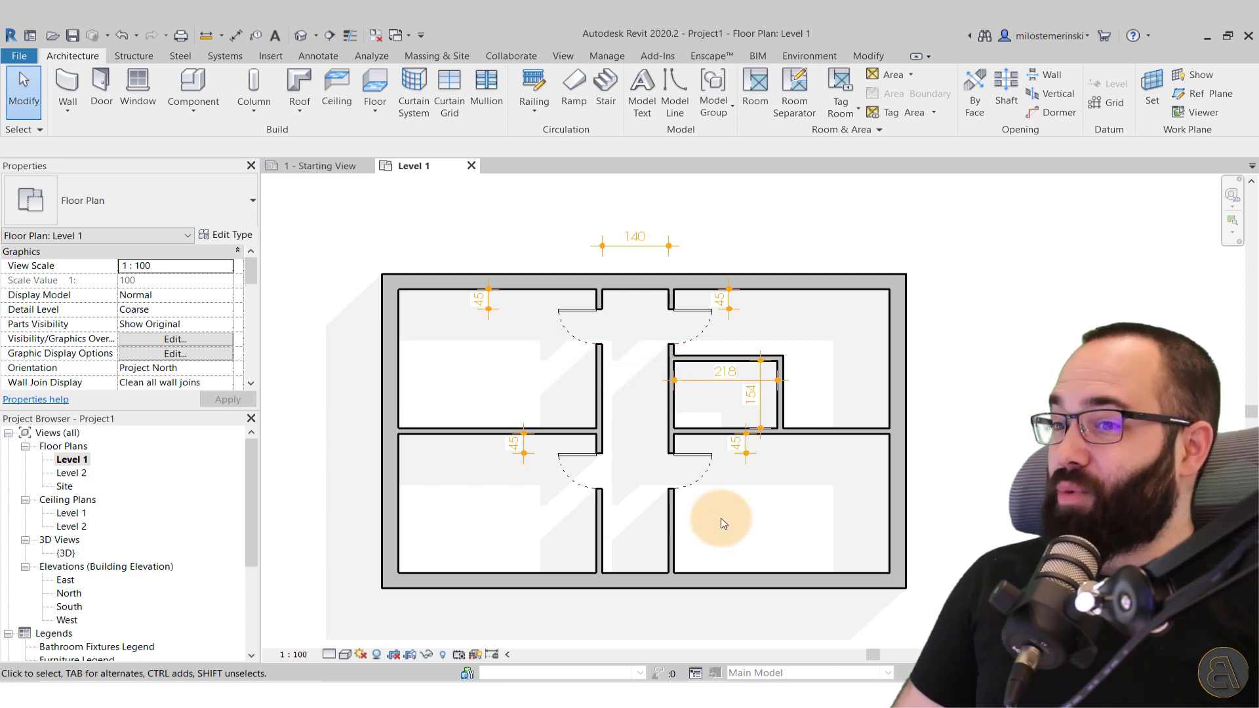
- Select the plan's elements, filter the selection to Dimensions only, and delete them while leaving the elements constrained
{"action": "scroll", "coordinate": [693, 383], "scroll_direction": "up", "scroll_amount": 3}
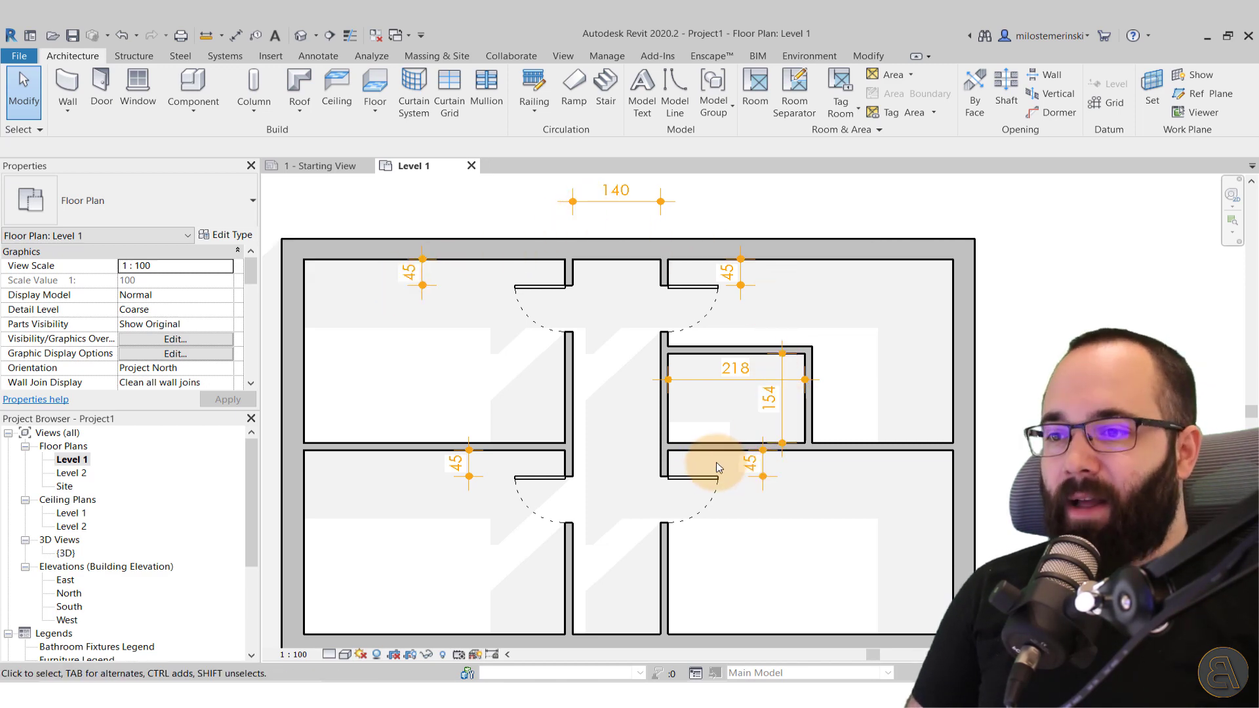
{"action": "middle_click_drag", "start_coordinate": [626, 402], "coordinate": [603, 391]}
{"action": "scroll", "coordinate": [613, 390], "scroll_direction": "down", "scroll_amount": 2}
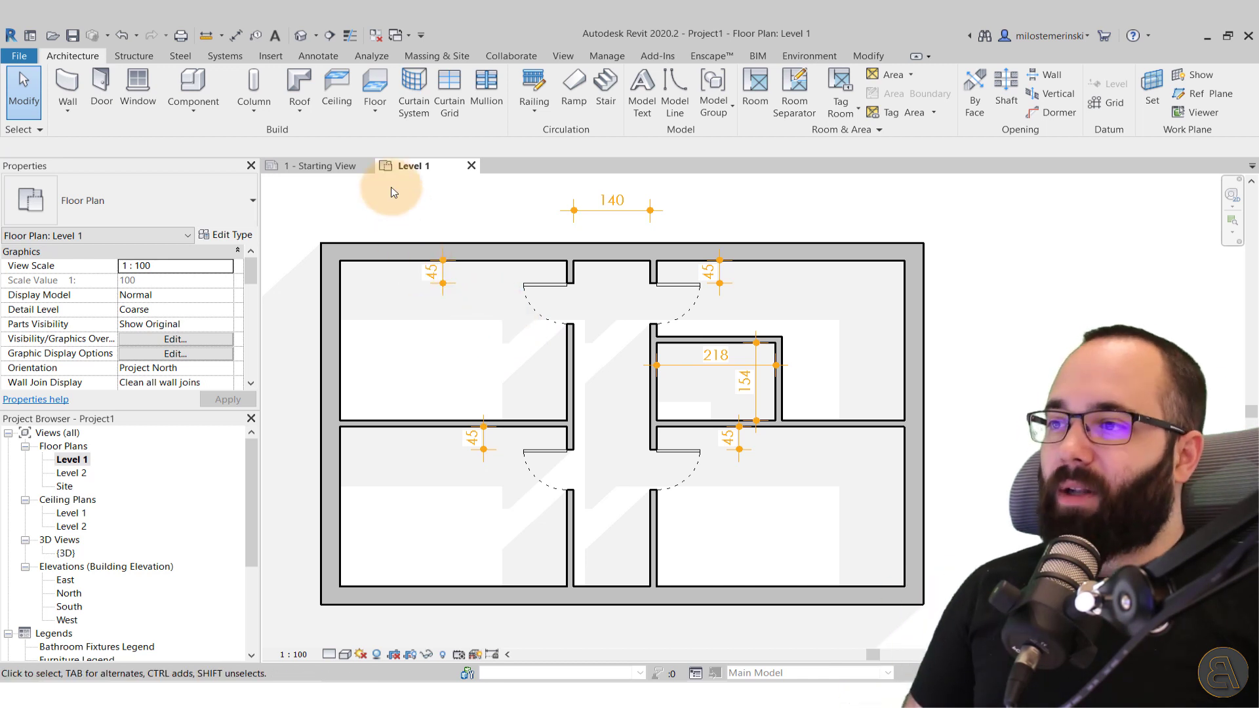
{"action": "left_click_drag", "start_coordinate": [391, 188], "coordinate": [812, 535]}
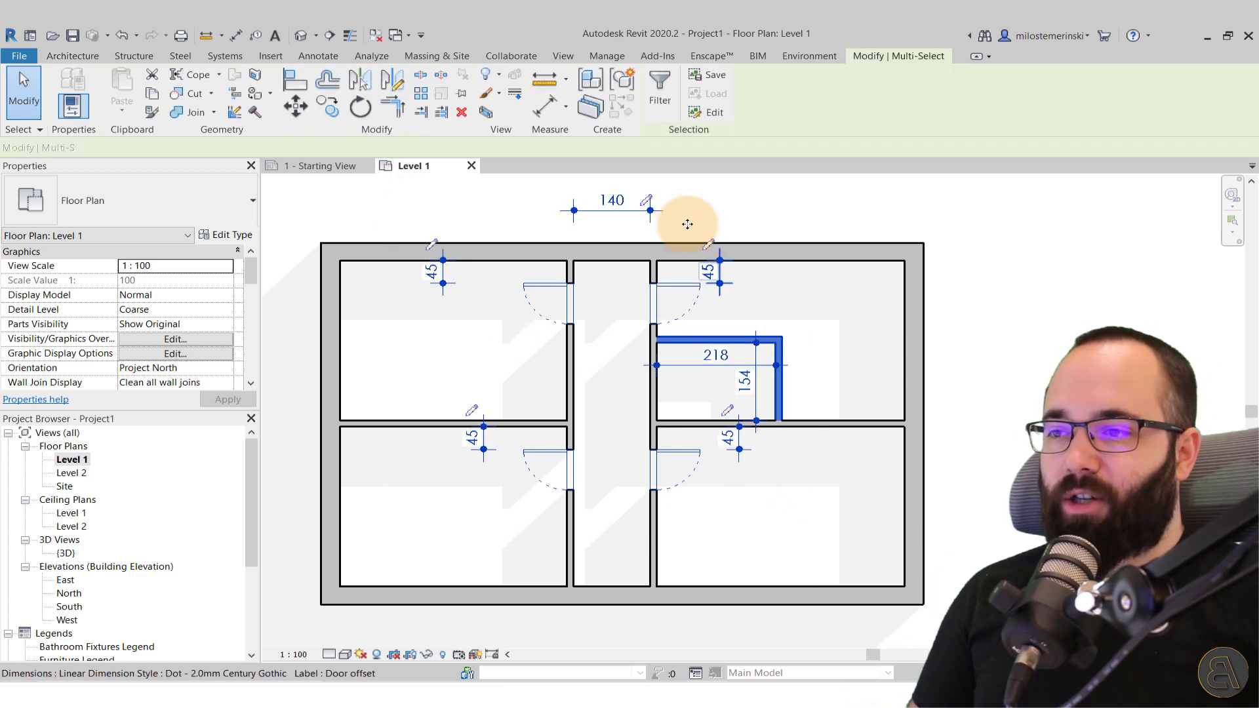
{"action": "left_click", "coordinate": [657, 105]}
{"action": "left_click", "coordinate": [238, 220]}
{"action": "left_click", "coordinate": [238, 207]}
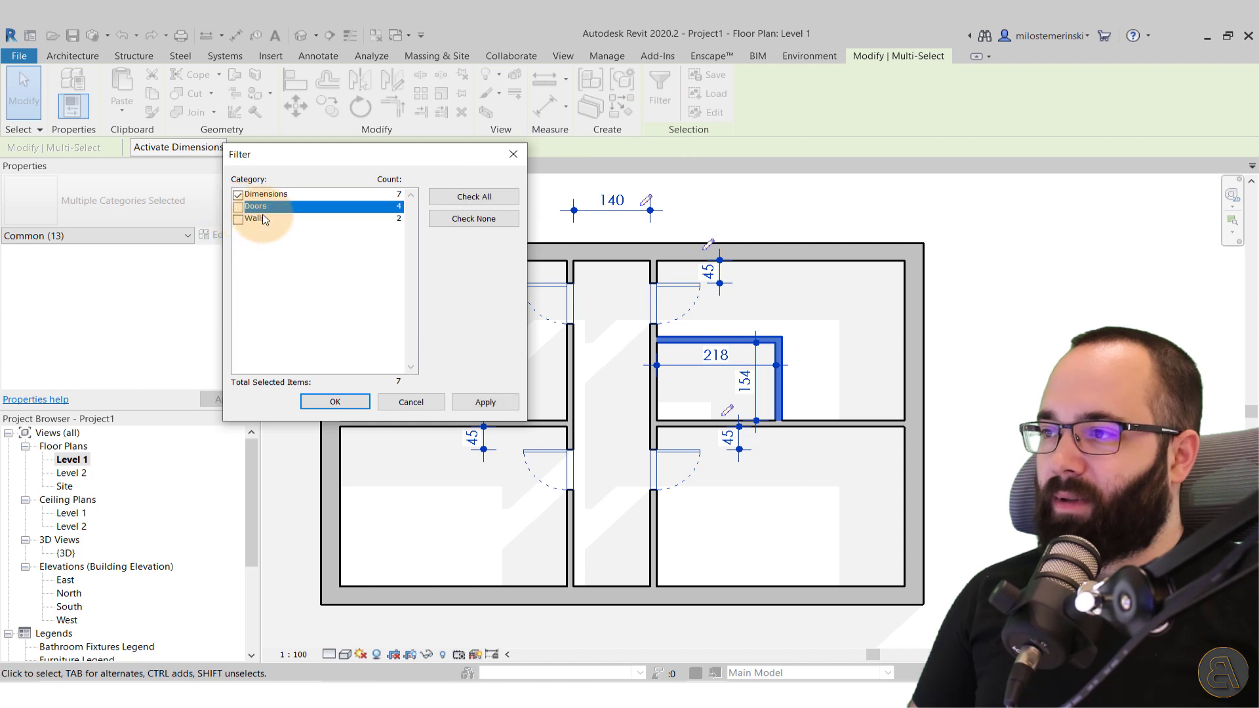
{"action": "left_click", "coordinate": [320, 407]}
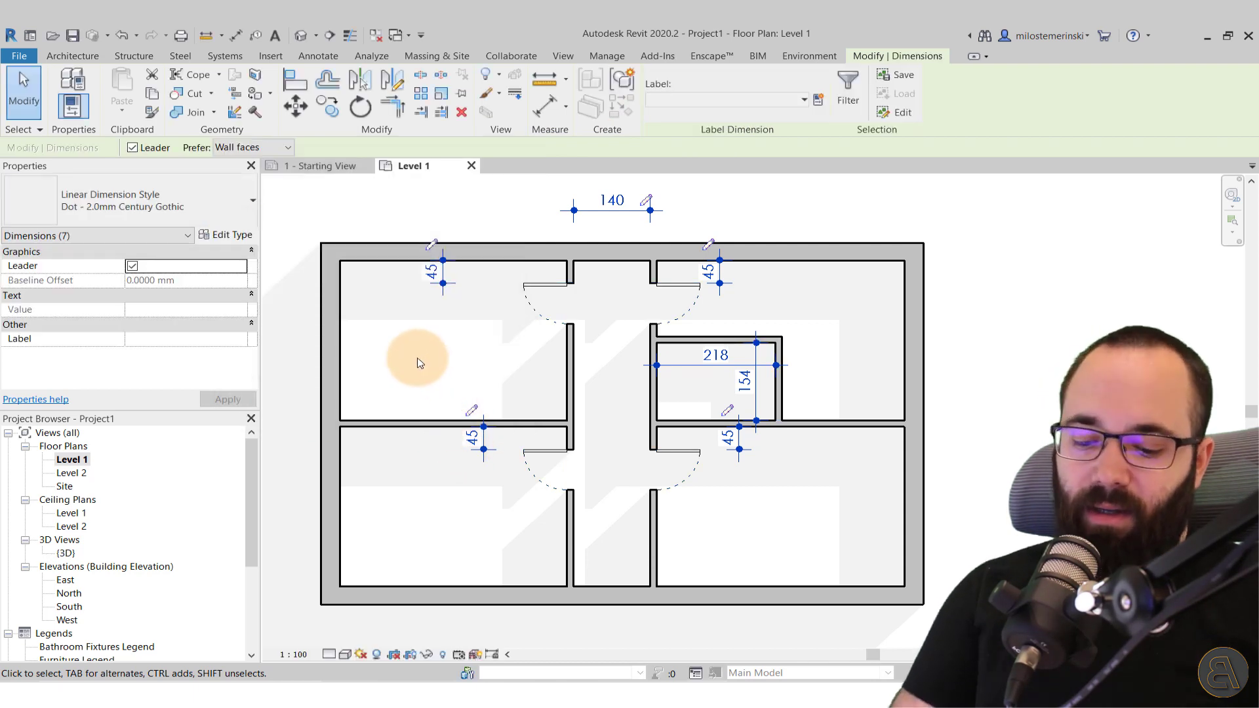
{"action": "key", "text": "Delete"}
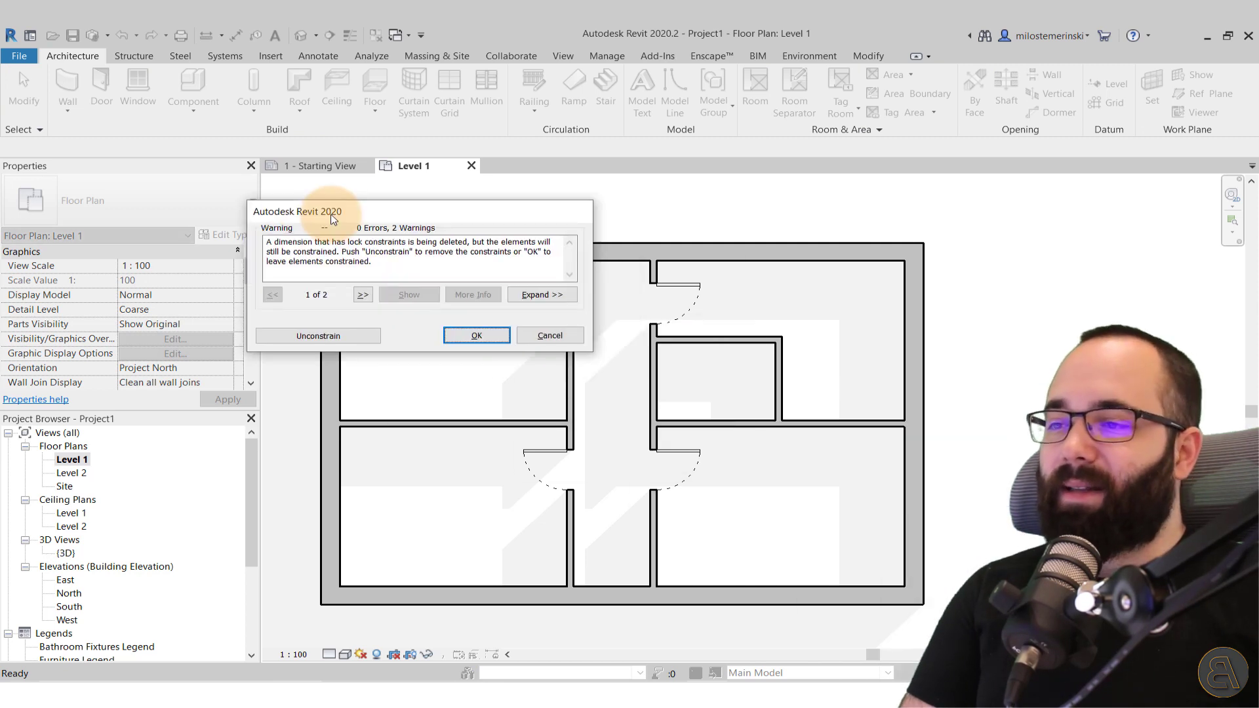
{"action": "left_click_drag", "start_coordinate": [333, 219], "coordinate": [438, 235]}
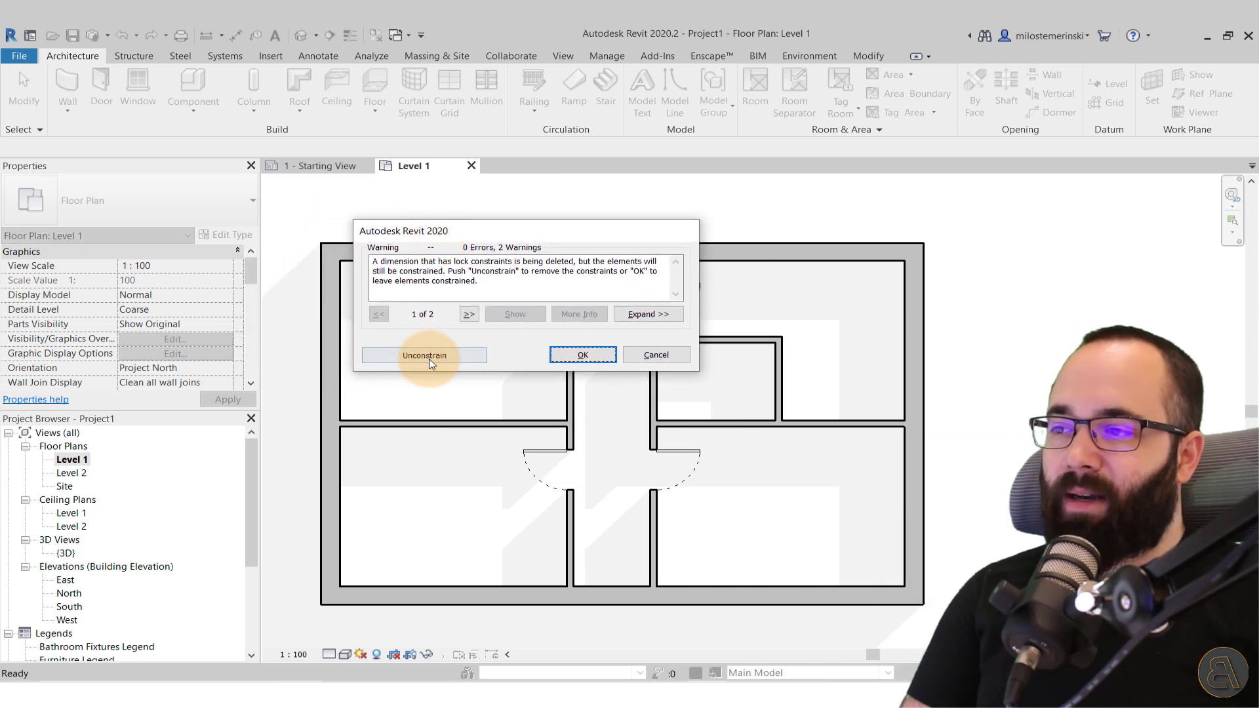
{"action": "left_click", "coordinate": [569, 356]}
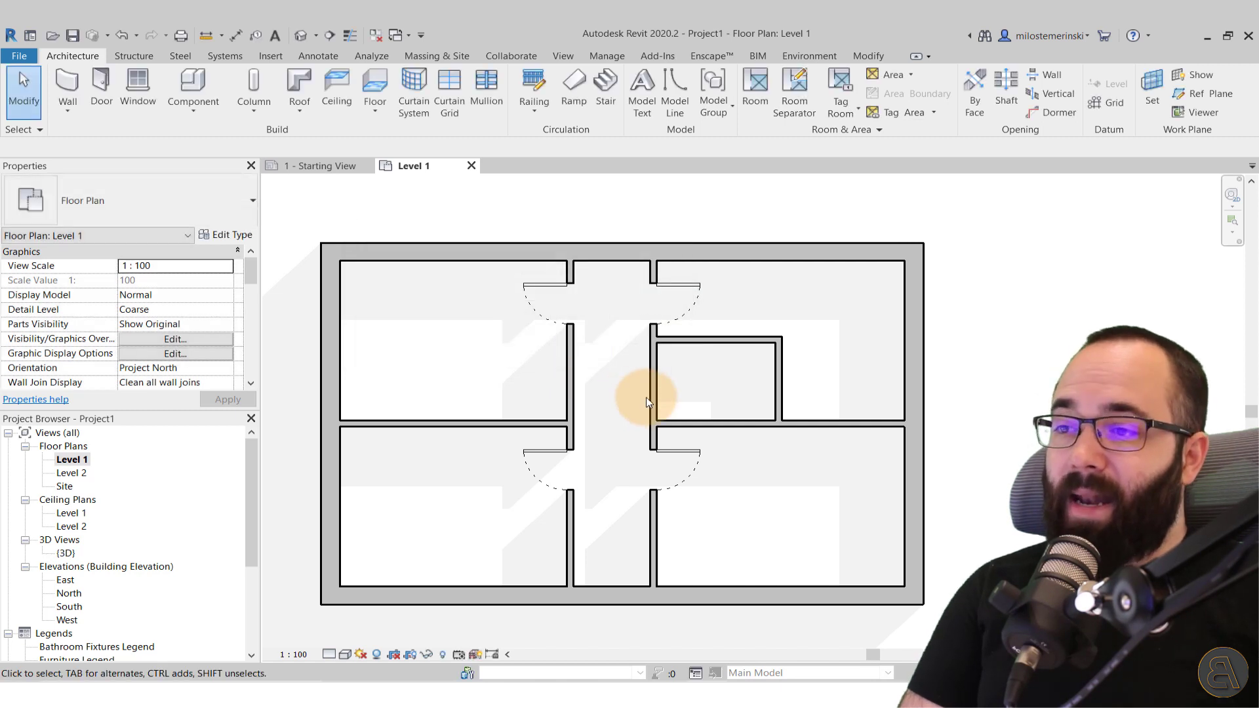
- Examine the constraints attached to the small room's walls, the upper-right door and the left corridor wall
{"action": "left_click", "coordinate": [717, 349]}
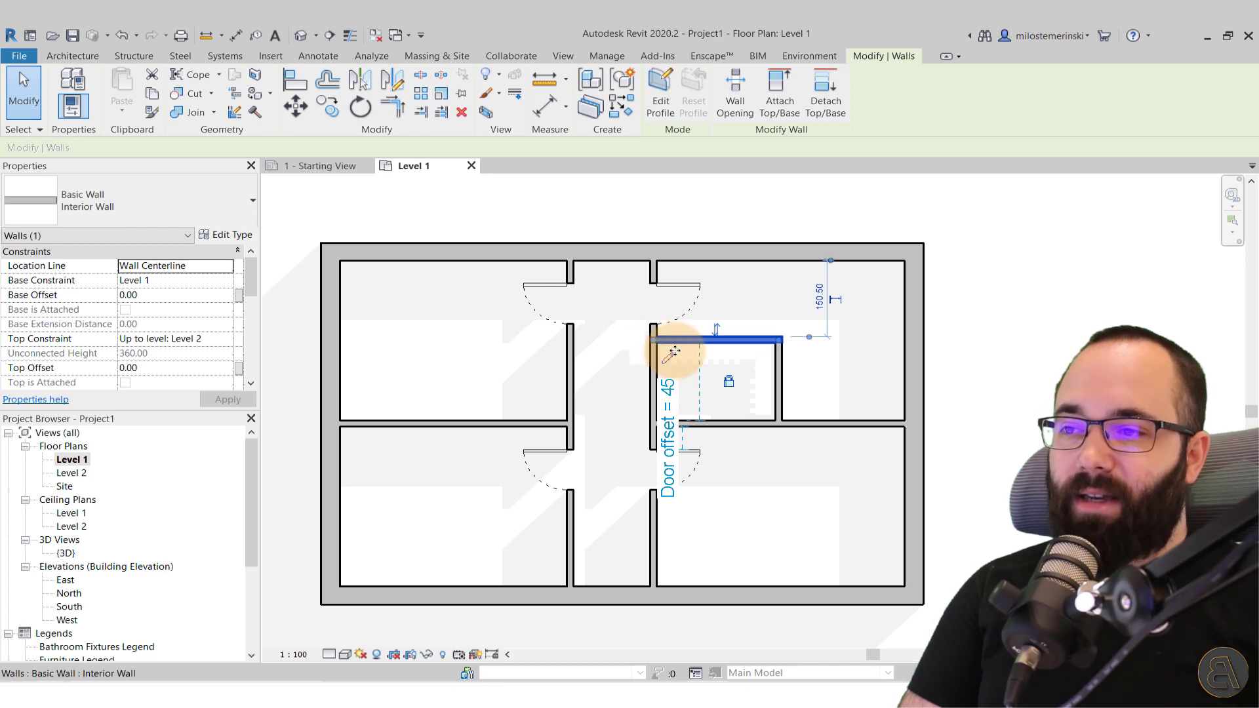
{"action": "left_click", "coordinate": [736, 354]}
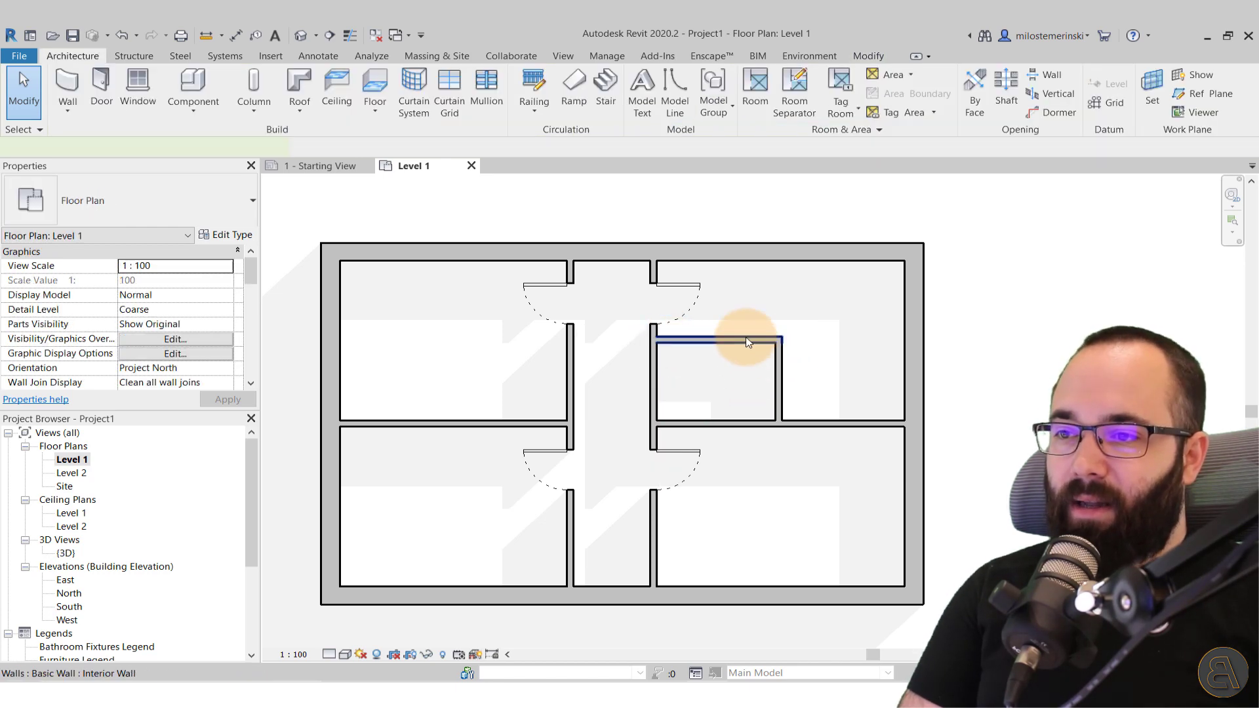
{"action": "left_click", "coordinate": [745, 341]}
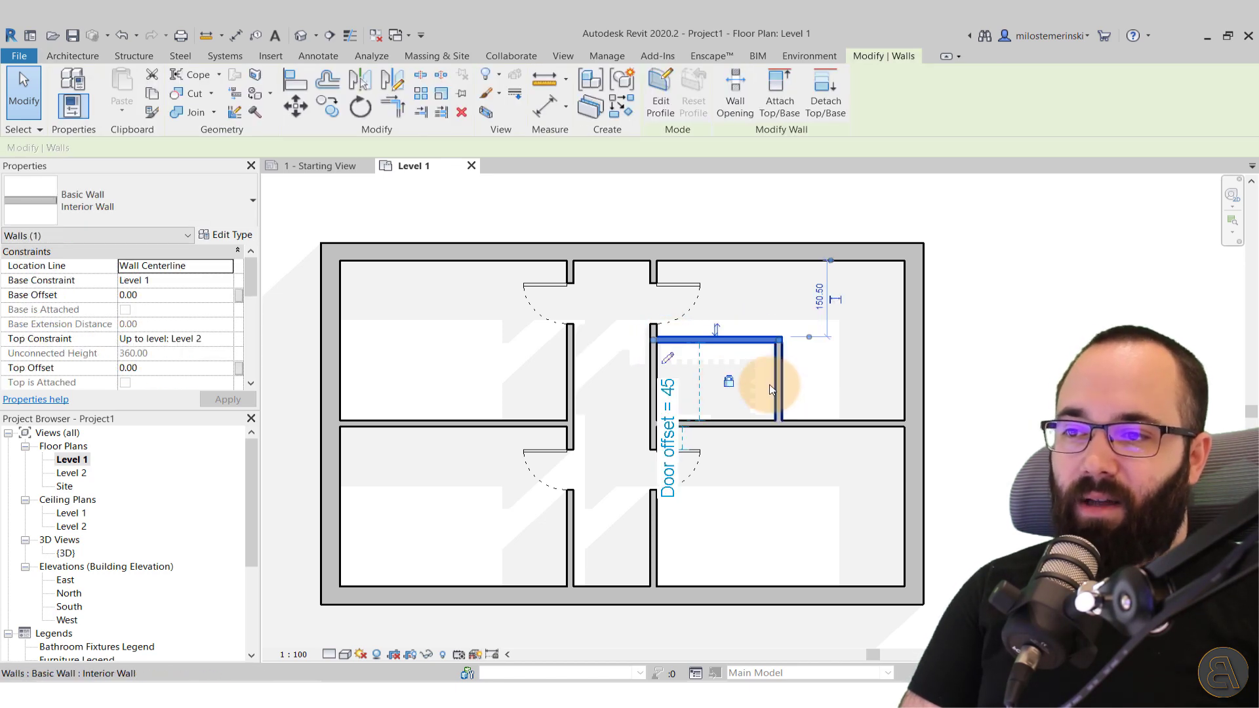
{"action": "left_click", "coordinate": [797, 386]}
{"action": "left_click", "coordinate": [777, 390]}
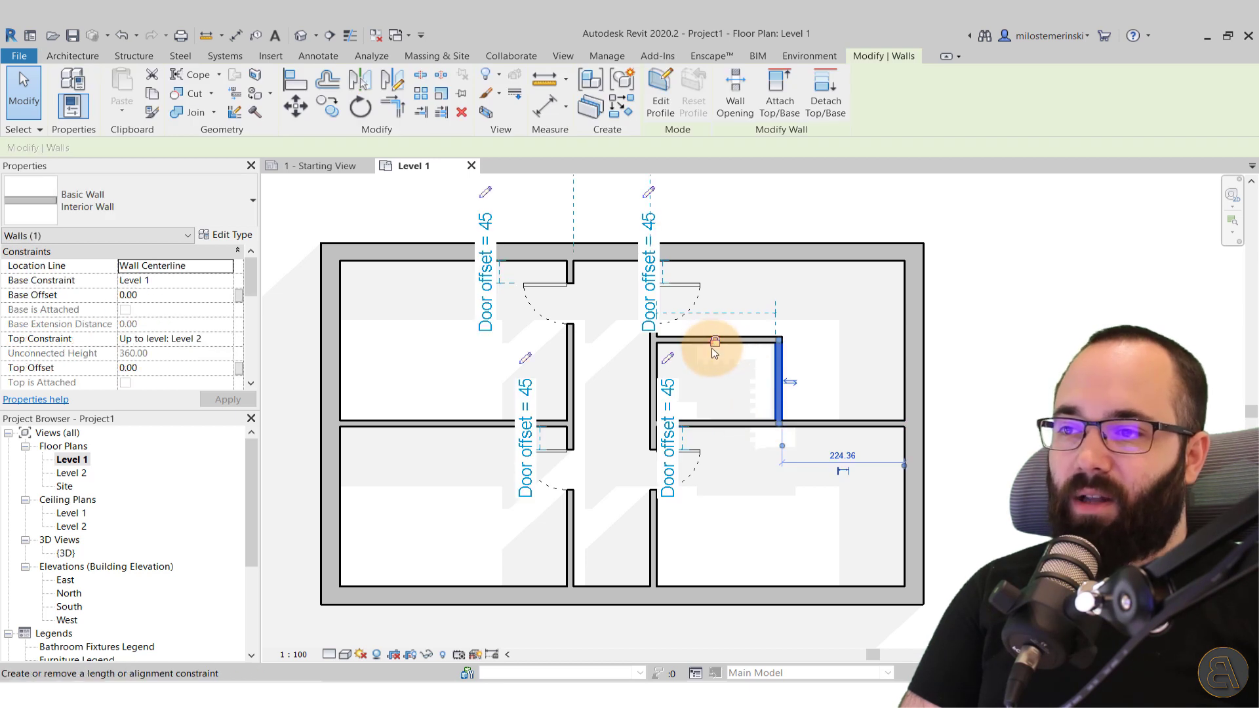
{"action": "left_click", "coordinate": [665, 317]}
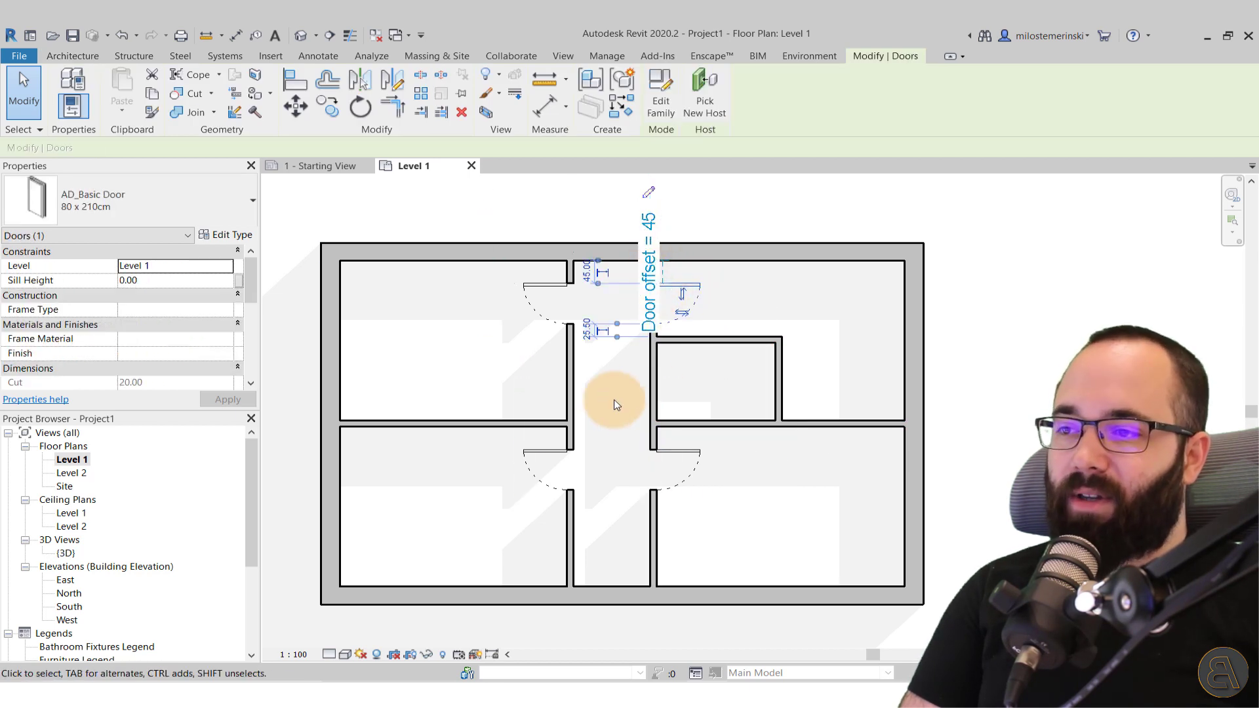
{"action": "left_click", "coordinate": [582, 410]}
{"action": "middle_click_drag", "start_coordinate": [615, 354], "coordinate": [610, 391]}
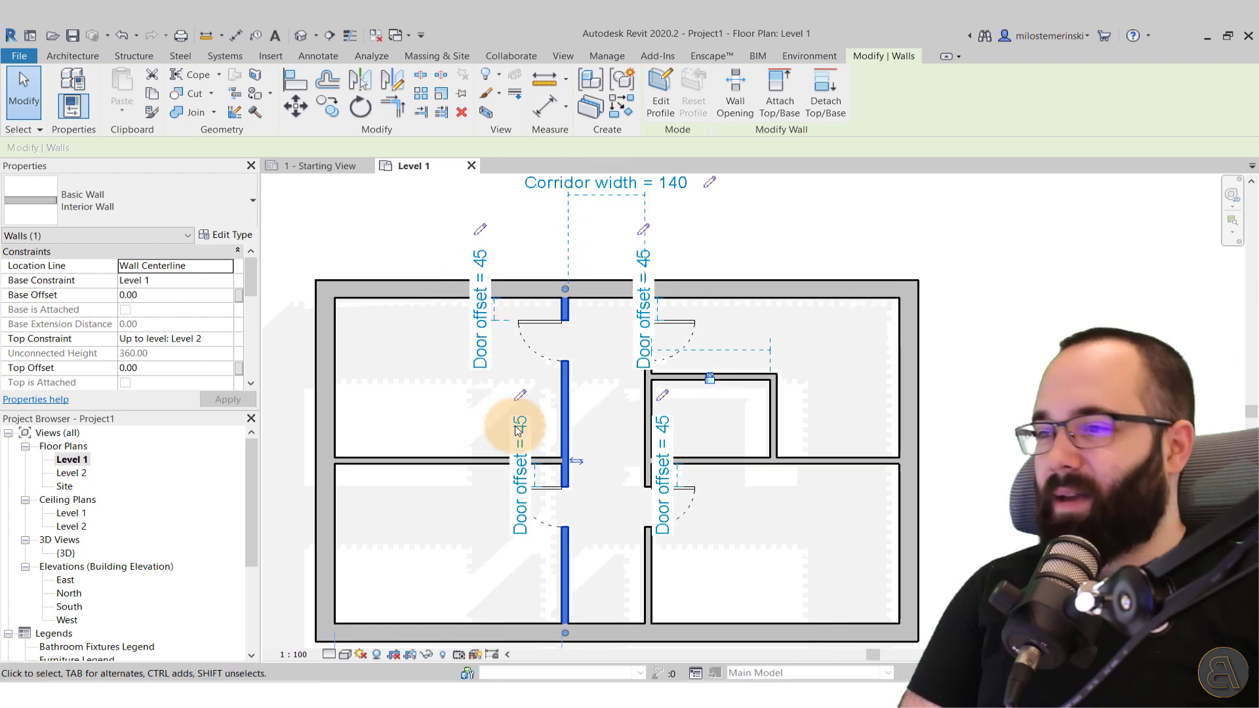
{"action": "left_click", "coordinate": [615, 427]}
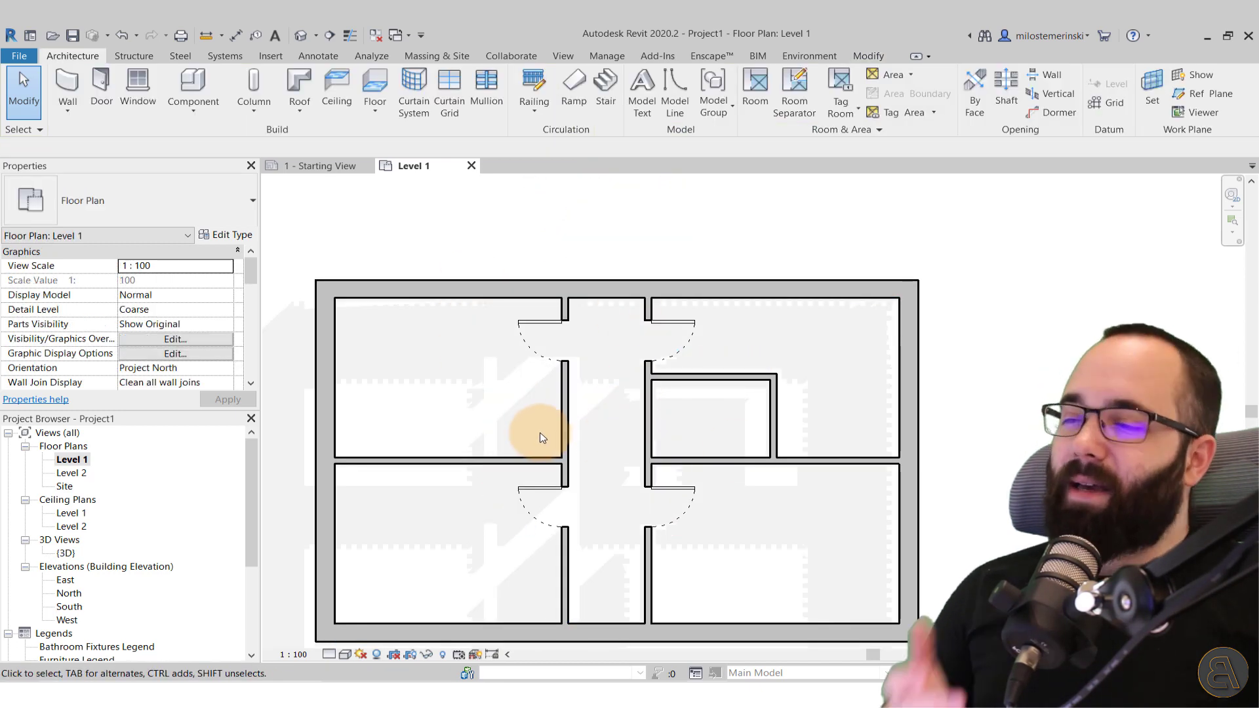
- Examine the left corridor wall's constraints and select the upper-left door's Door offset constraint
{"action": "left_click", "coordinate": [559, 431]}
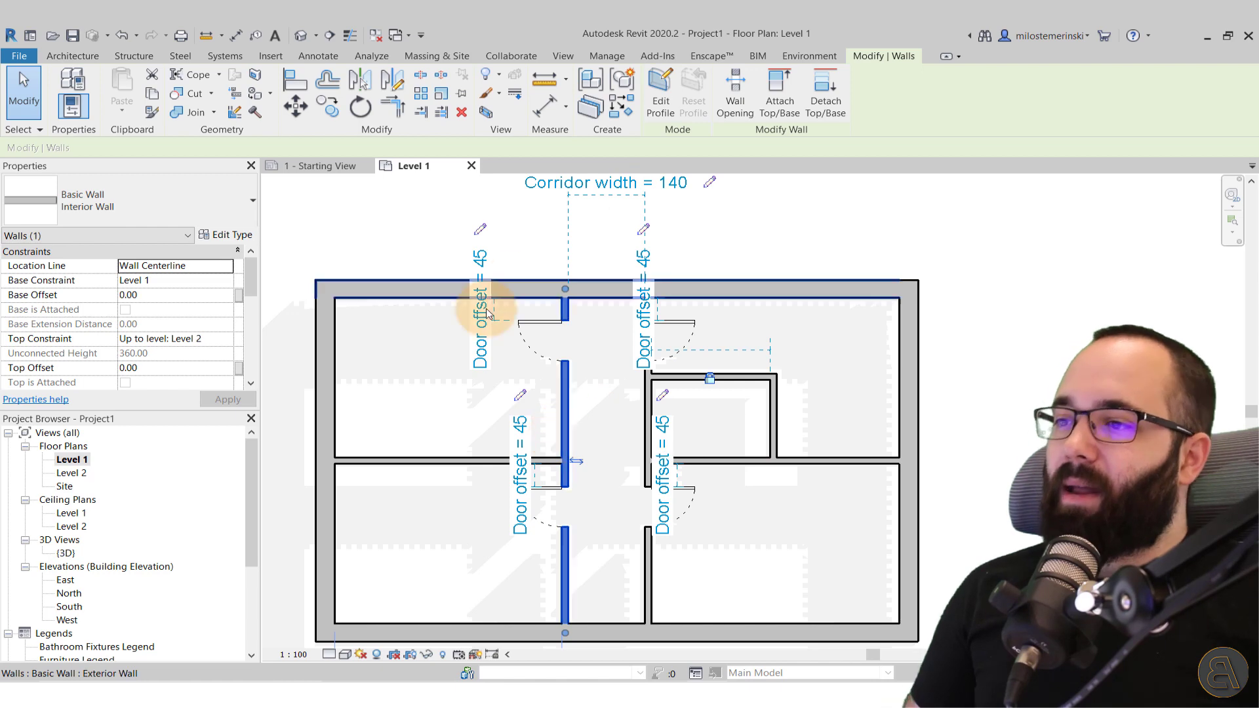
{"action": "left_click", "coordinate": [493, 333]}
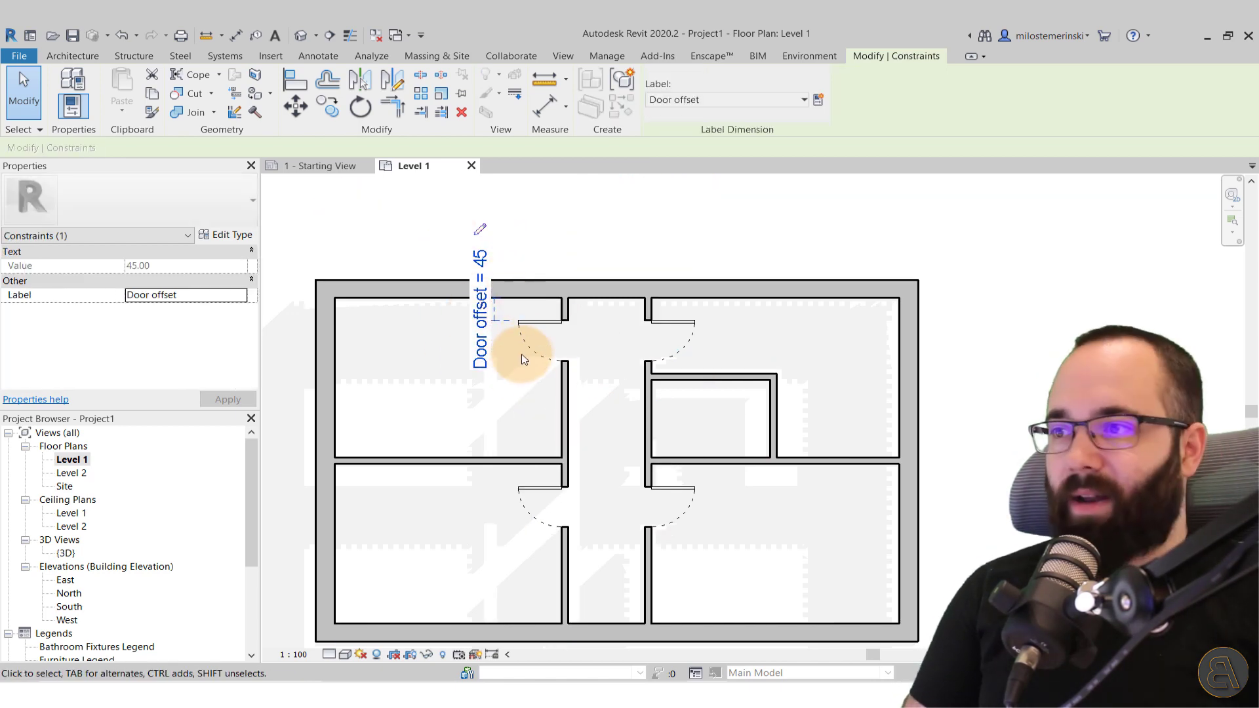
{"action": "key", "text": "Delete"}
- Reveal all constraints in the Level 1 plan for review, and return to the normal view
{"action": "middle_click_drag", "start_coordinate": [515, 386], "coordinate": [525, 350]}
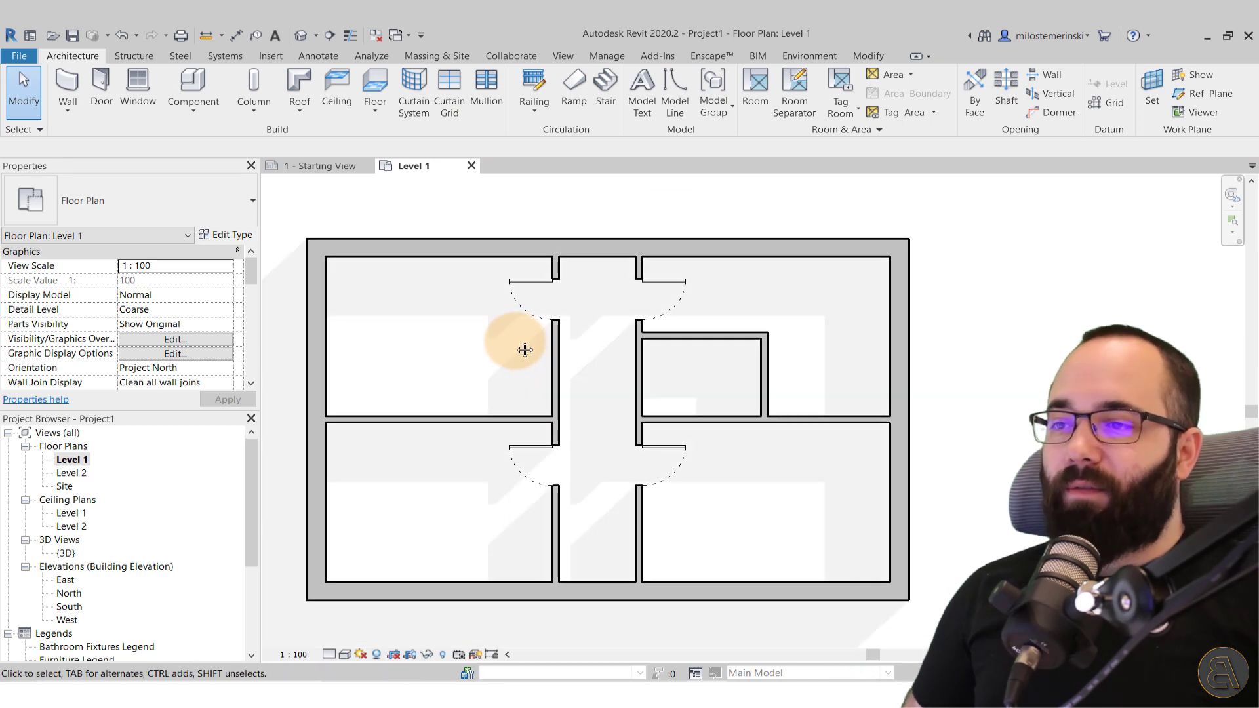
{"action": "left_click", "coordinate": [493, 654]}
{"action": "scroll", "coordinate": [719, 488], "scroll_direction": "down", "scroll_amount": 1}
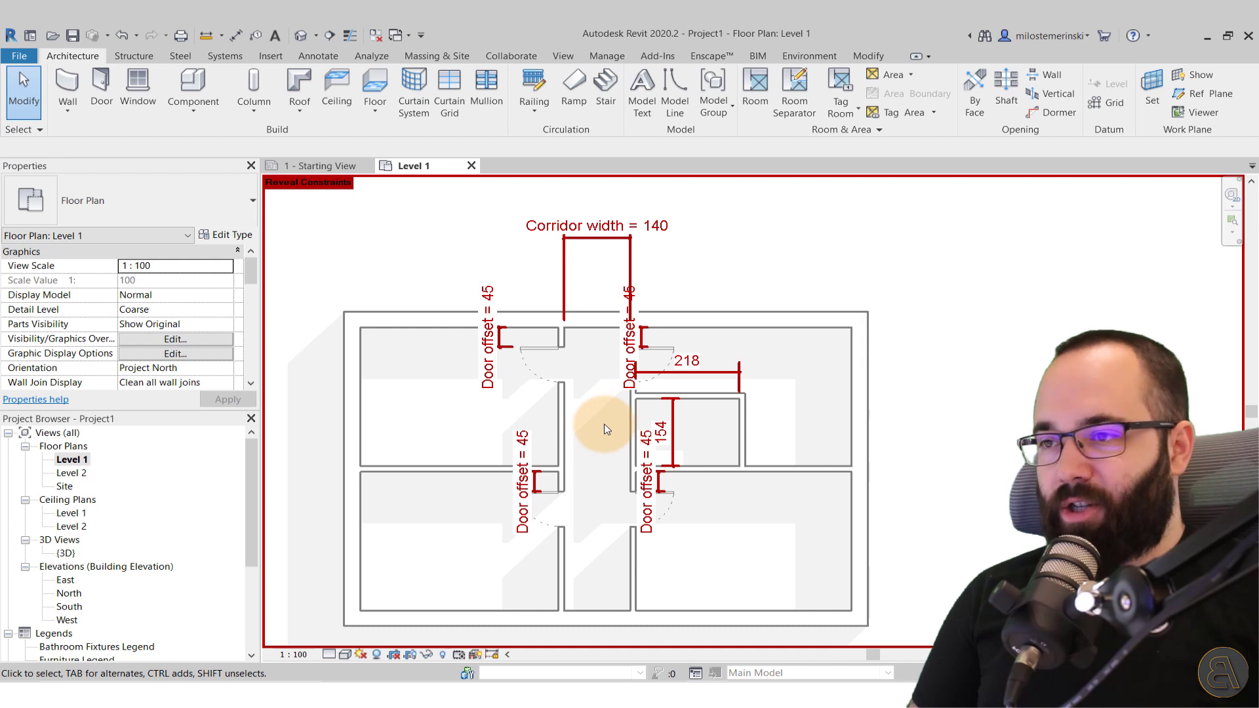
{"action": "left_click", "coordinate": [497, 652]}
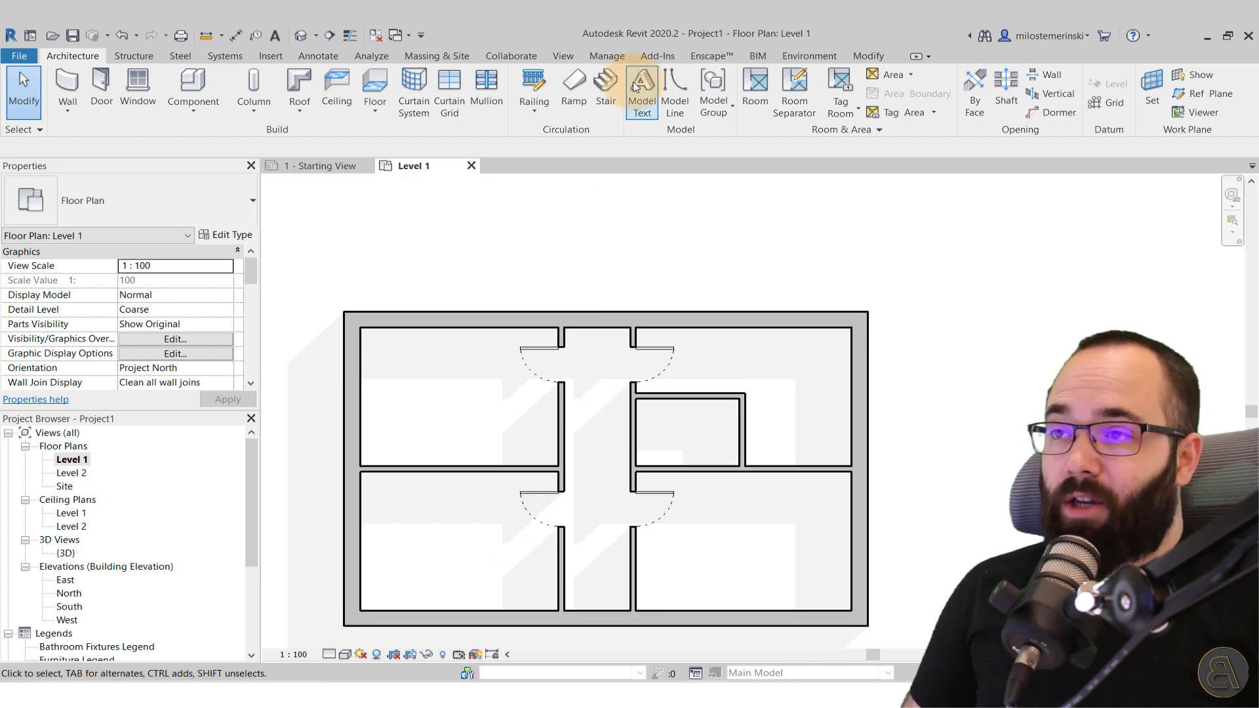
- Test the Corridor width global parameter by applying a value of 180, and restore the previous width
{"action": "left_click", "coordinate": [607, 56]}
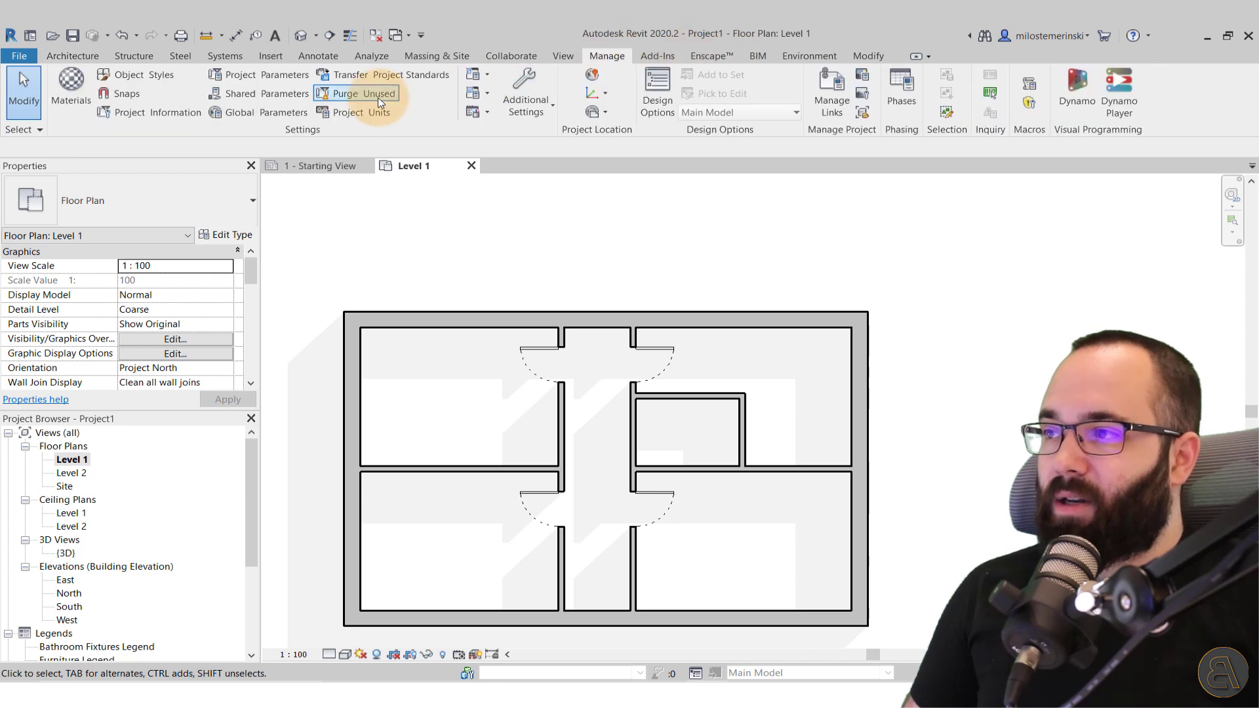
{"action": "left_click", "coordinate": [280, 112]}
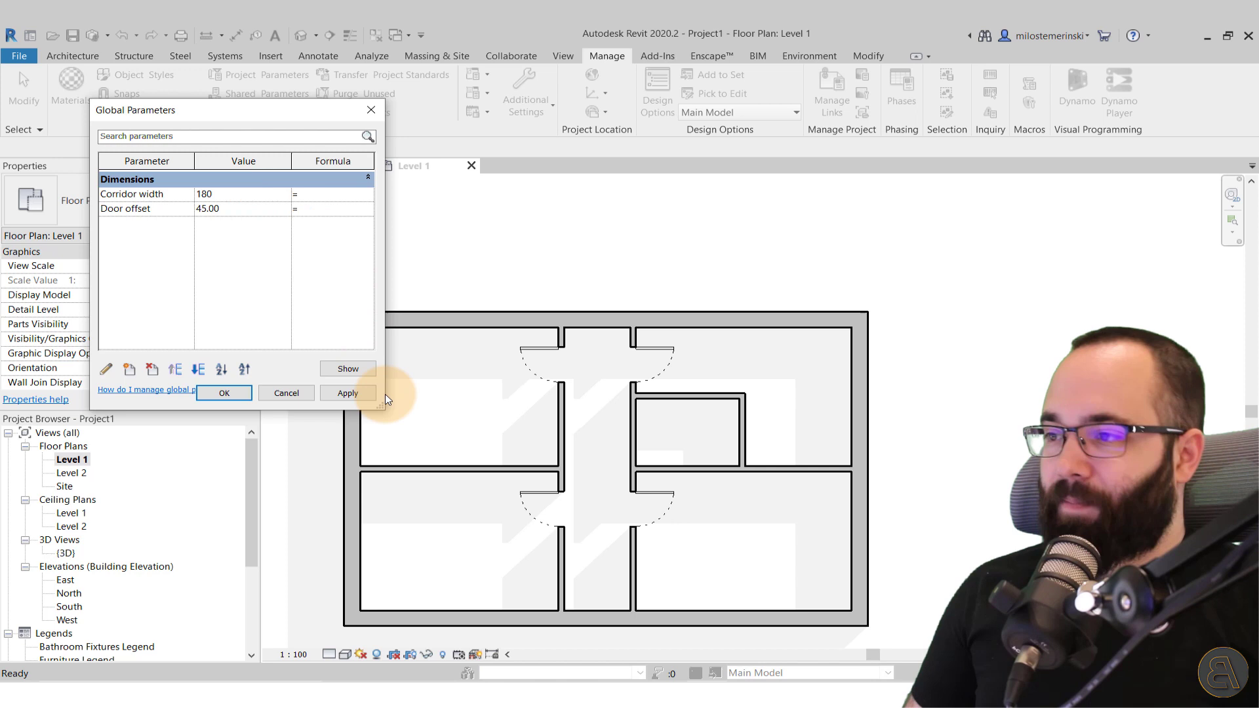
{"action": "left_click", "coordinate": [347, 393]}
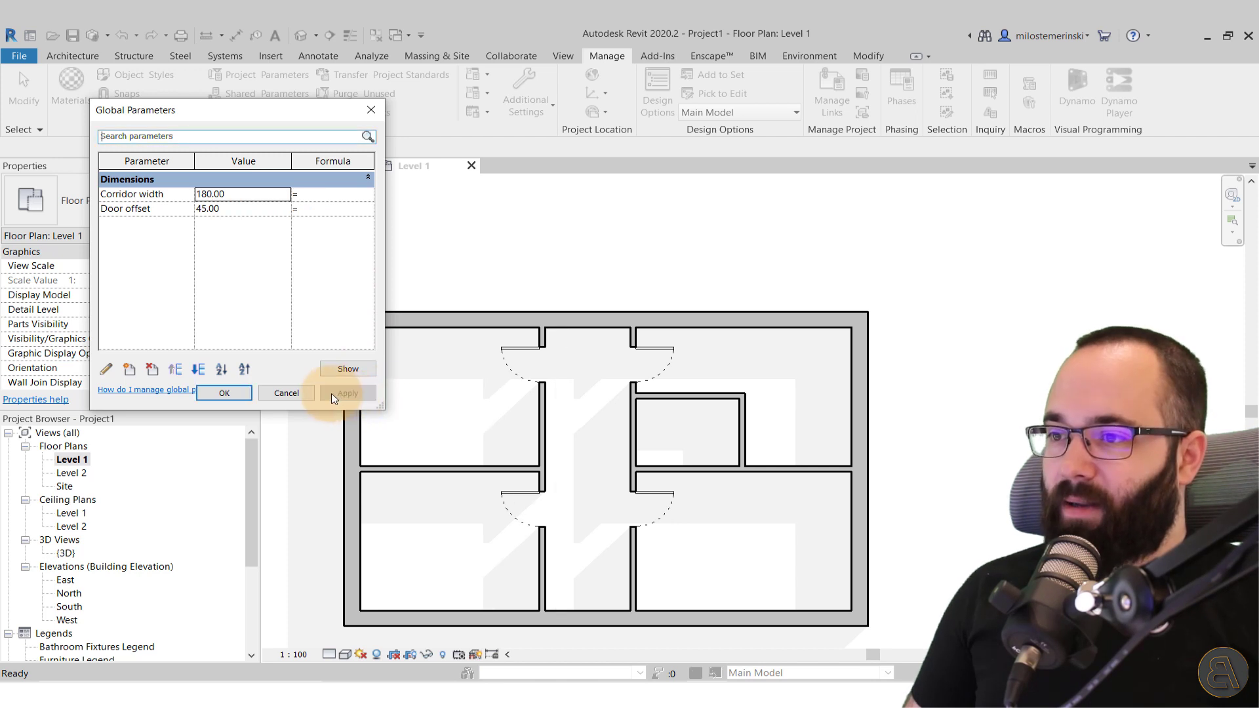
{"action": "left_click", "coordinate": [225, 393]}
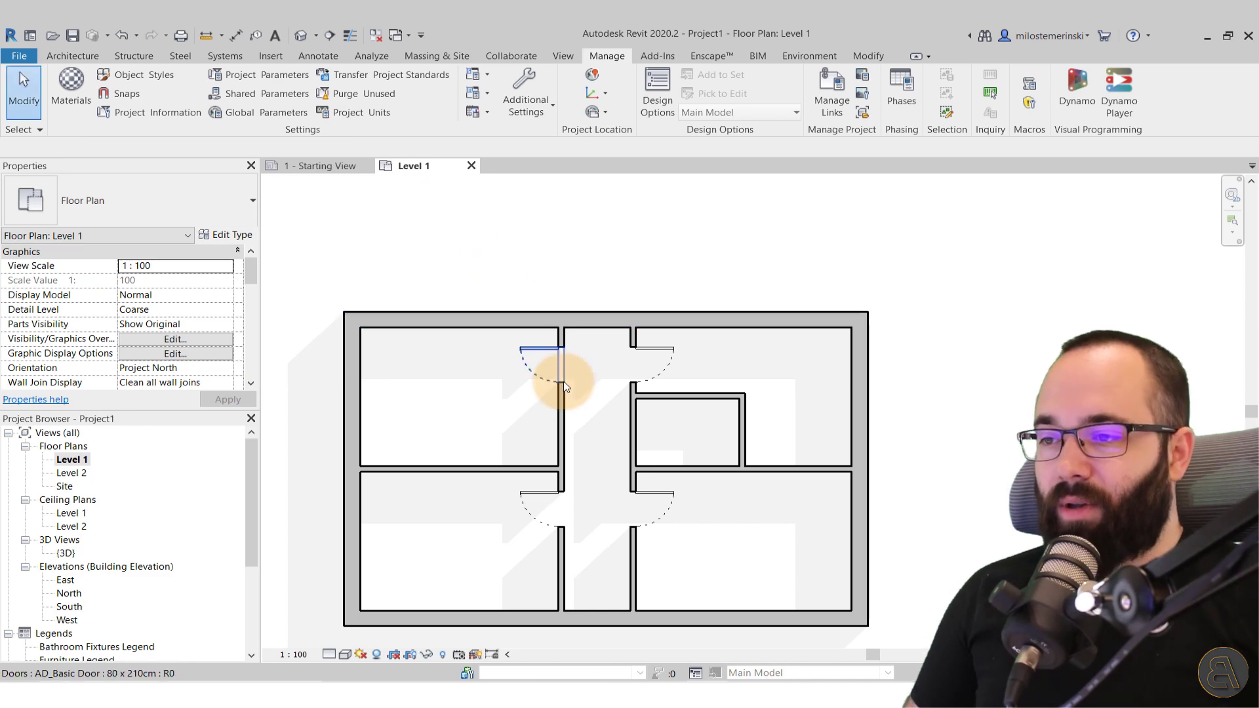
- Check the constraints attached to the left corridor wall between the two left doors
{"action": "left_click", "coordinate": [561, 406]}
{"action": "left_click", "coordinate": [498, 203]}
{"action": "middle_click_drag", "start_coordinate": [573, 279], "coordinate": [581, 365]}
{"action": "scroll", "coordinate": [542, 328], "scroll_direction": "up", "scroll_amount": 1}
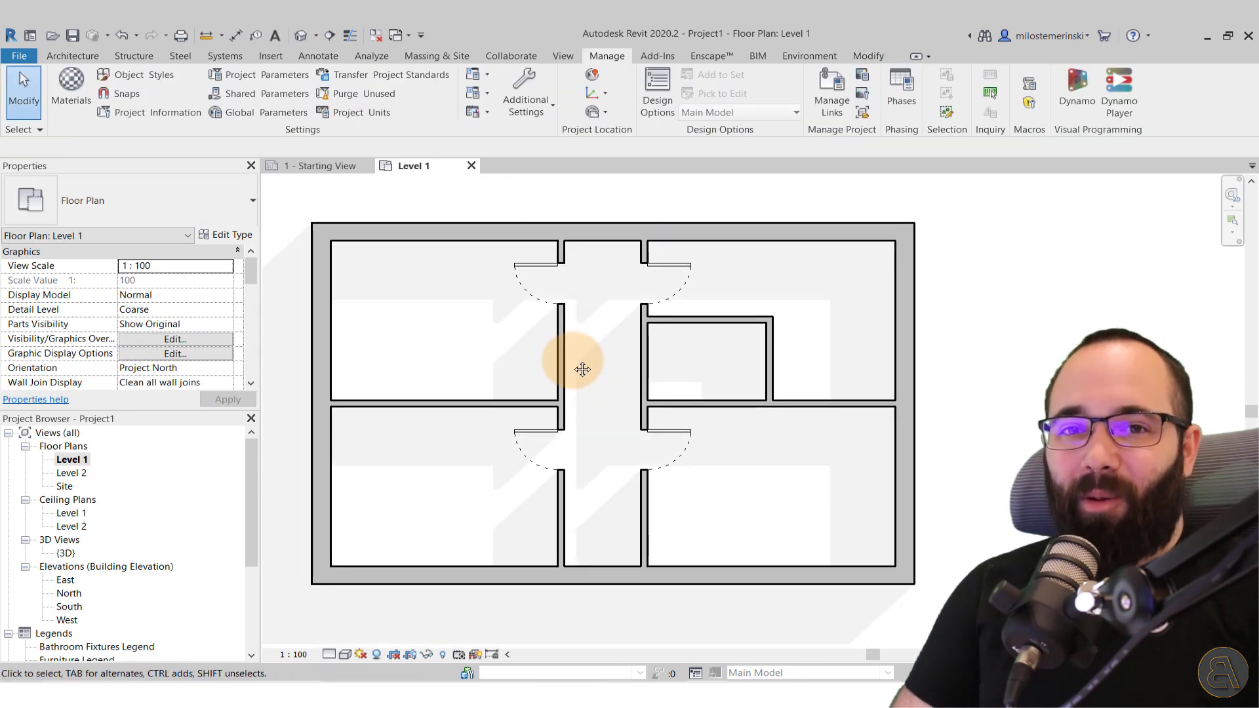